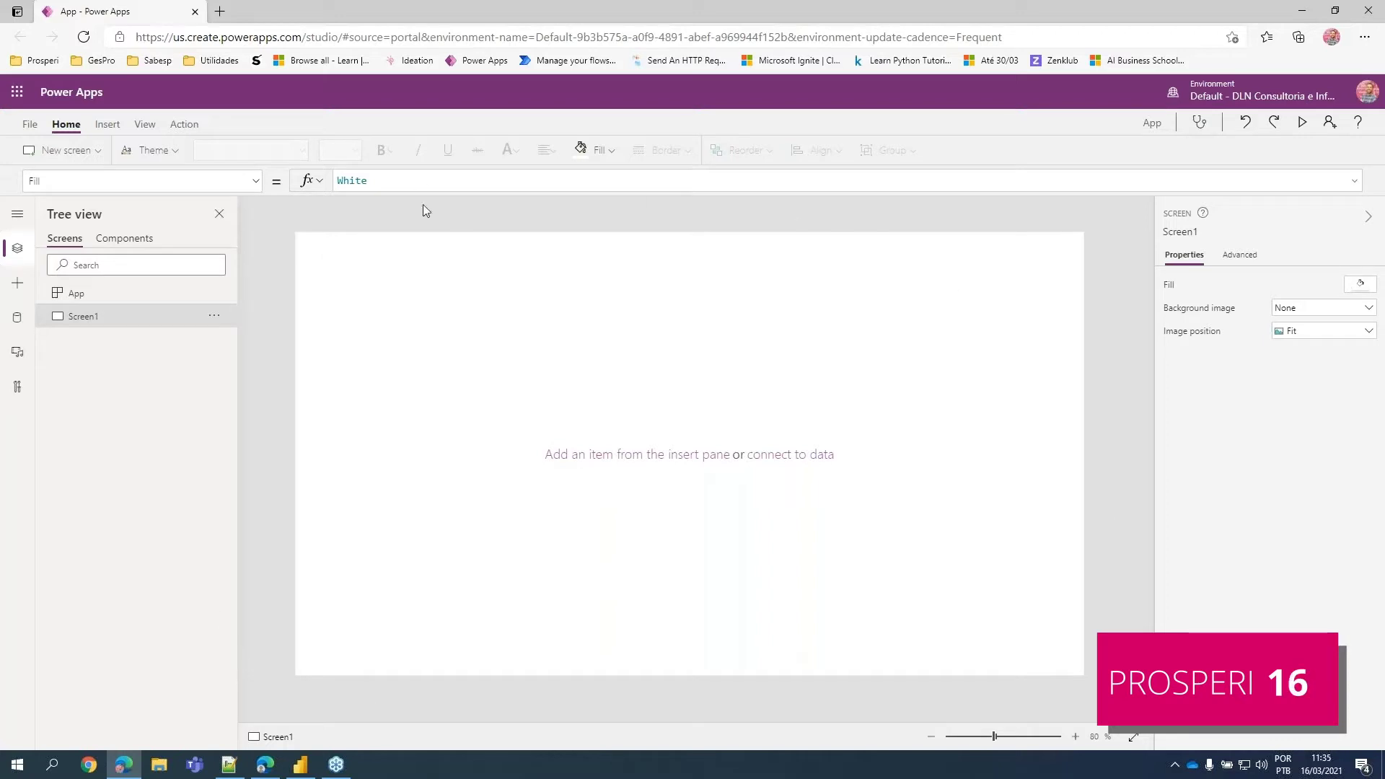
Step: Add a label near the screen's upper-left area, at about X 164, Y 56, and set its text formula to Location.Latitude
left_click(106, 126)
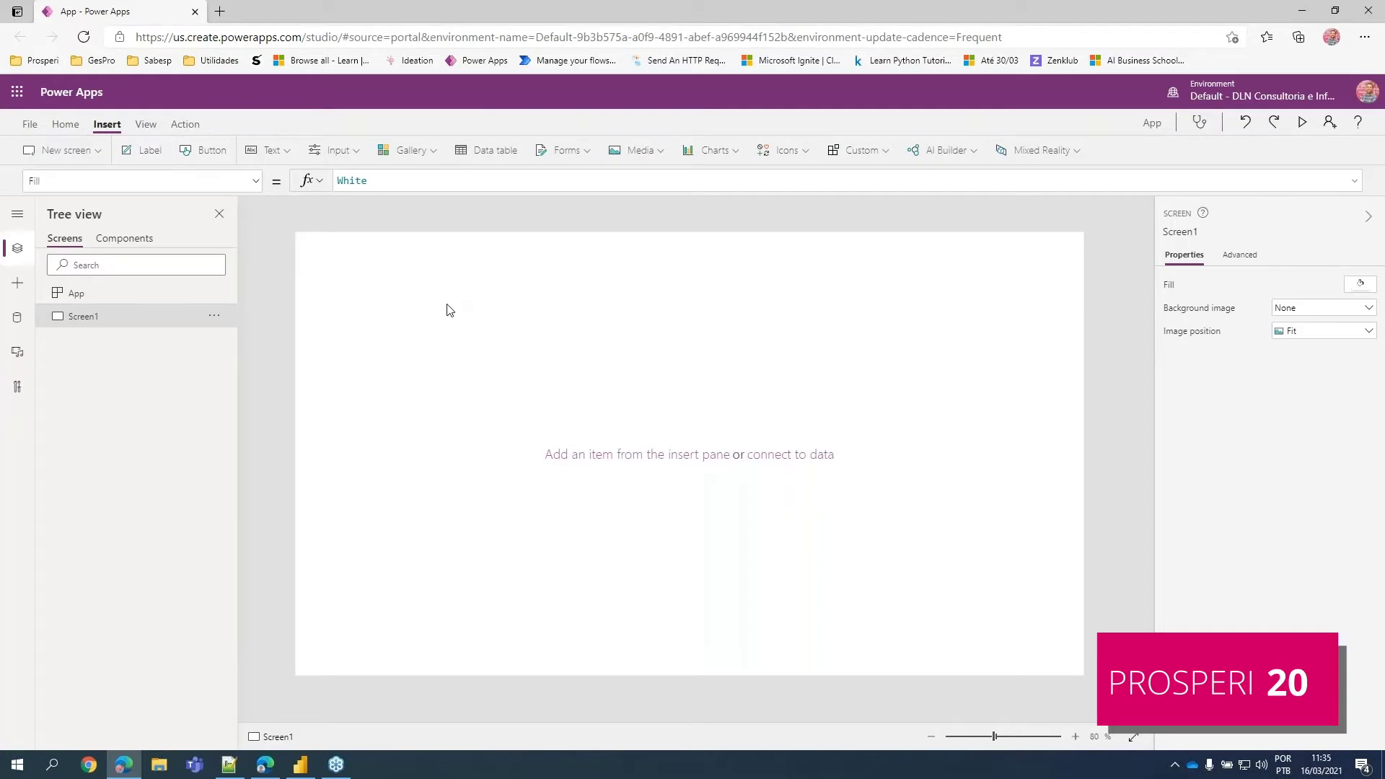
left_click_drag(335, 263, 408, 269)
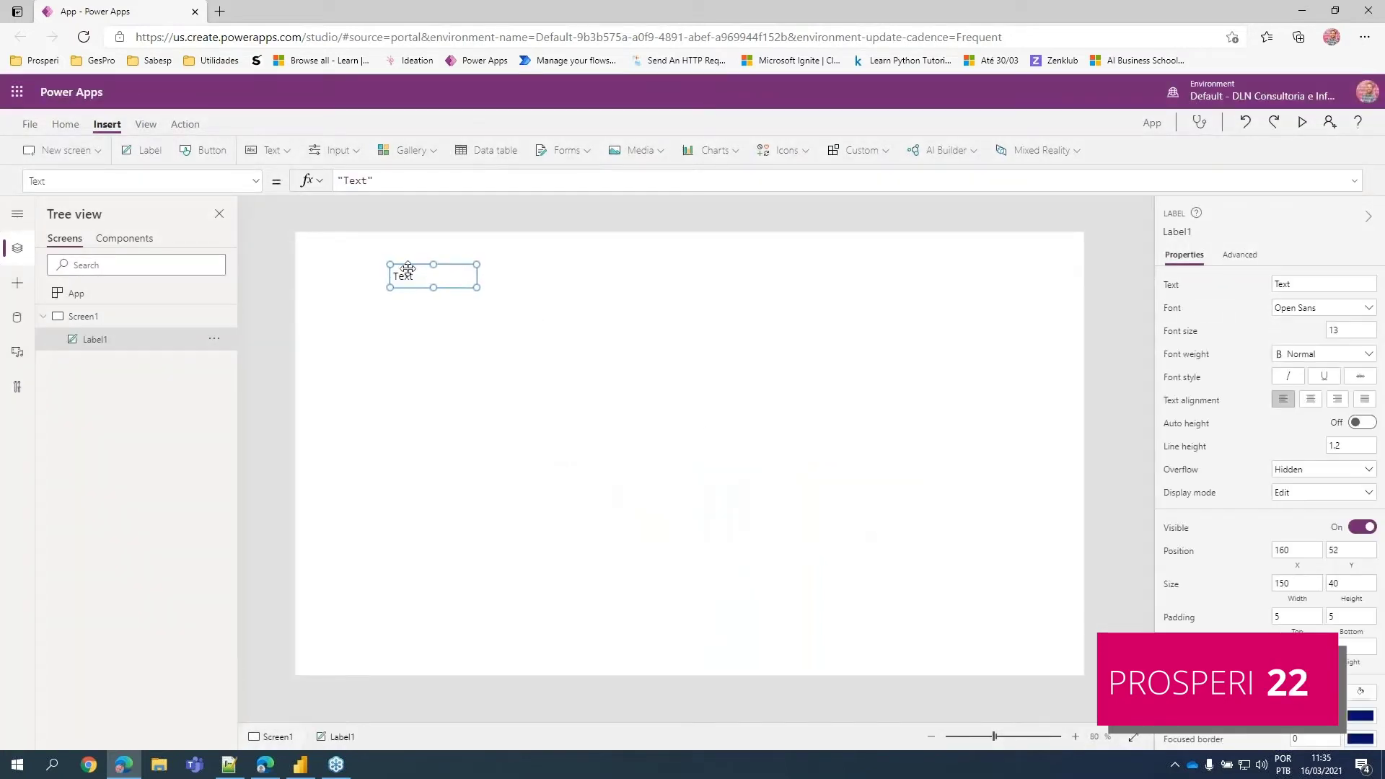
left_click(354, 181)
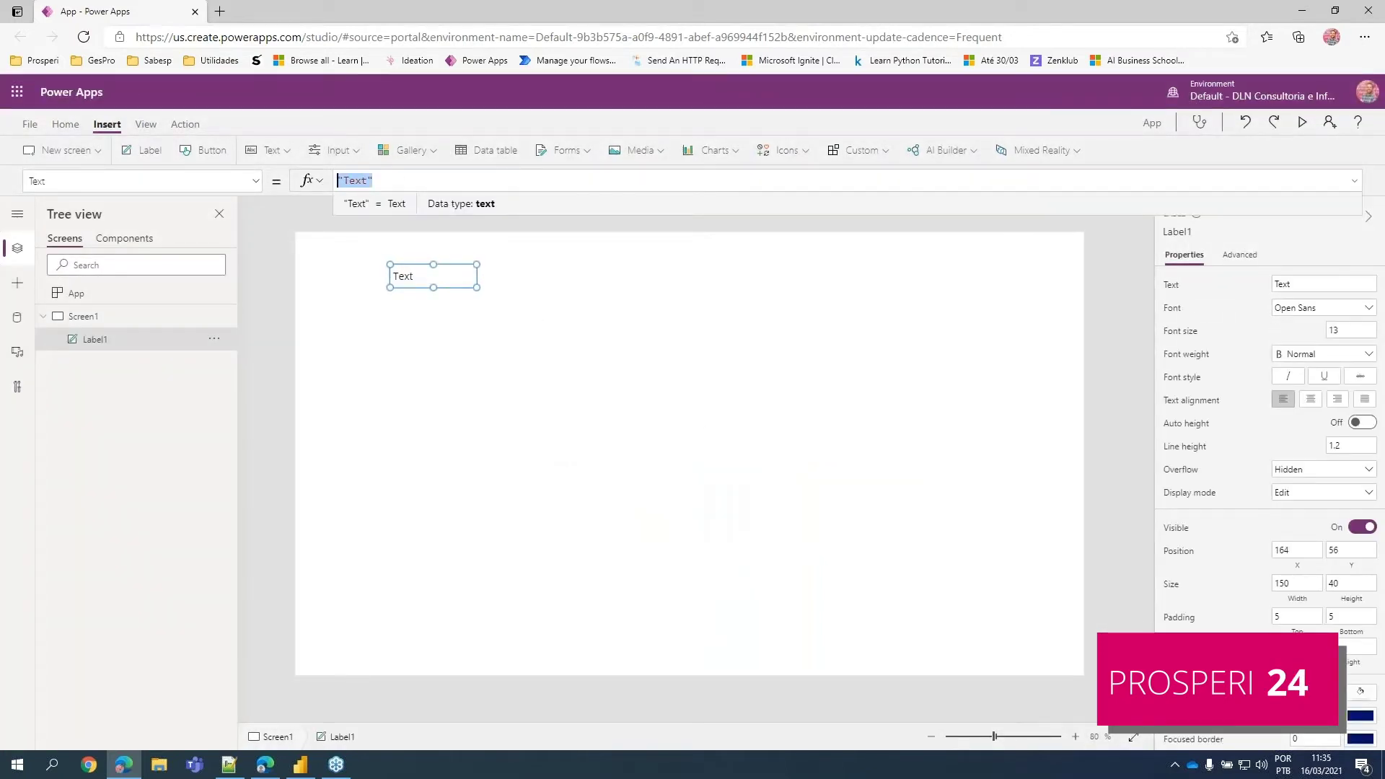
type("Location")
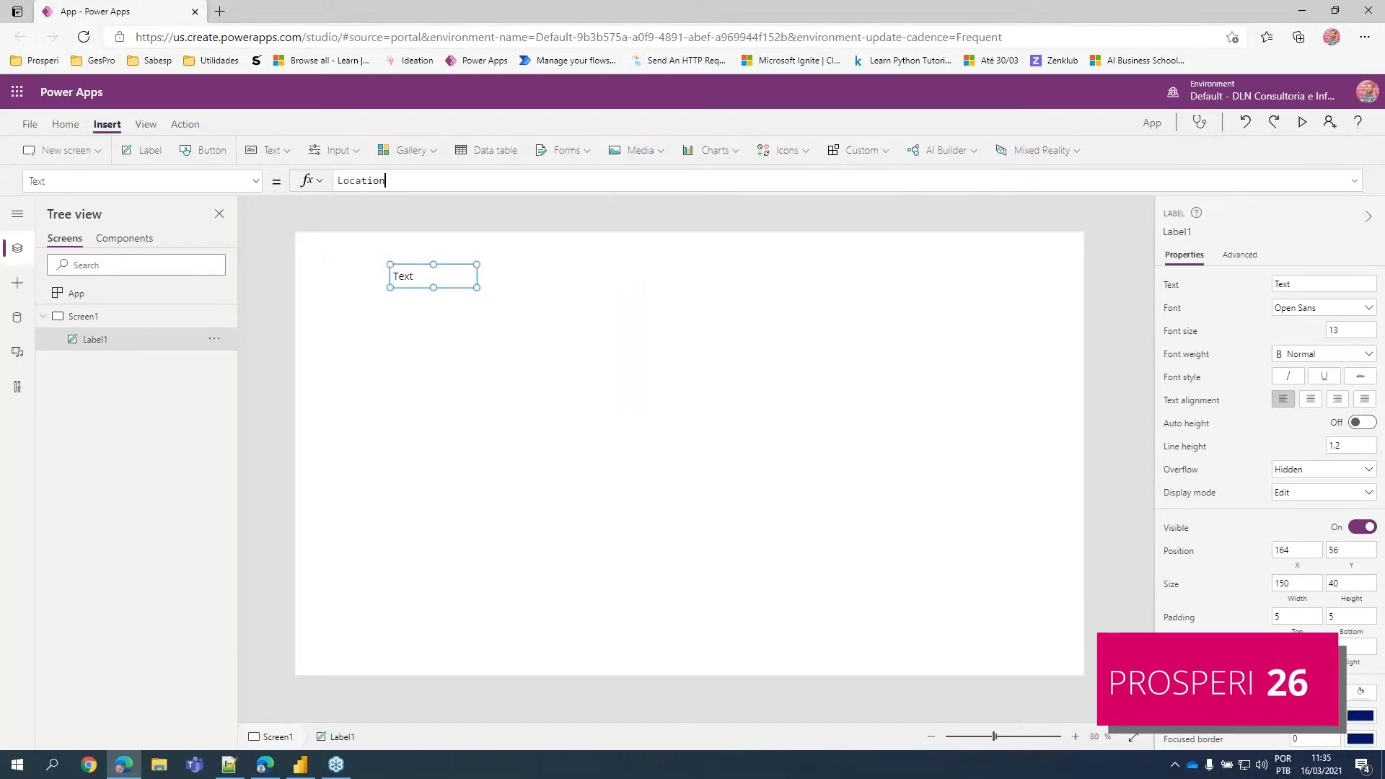
type(".")
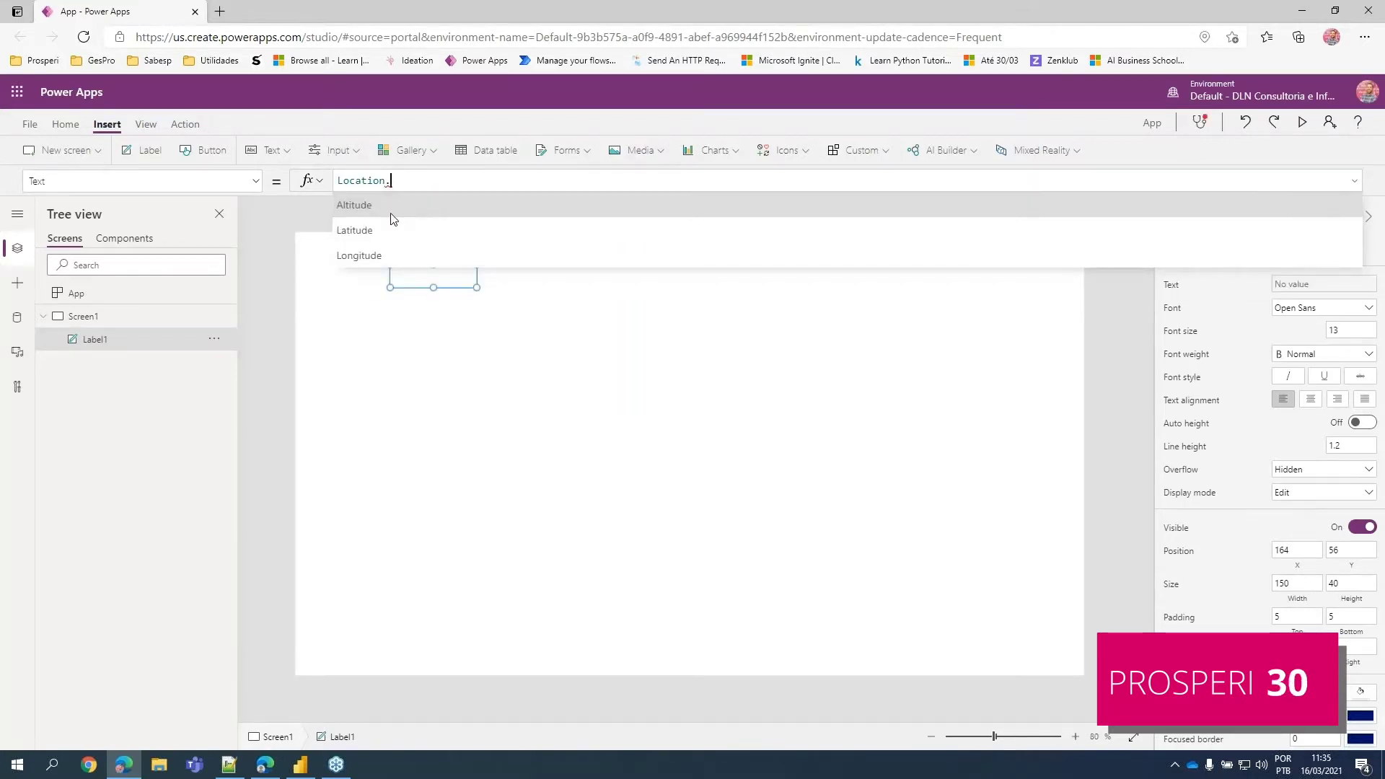
left_click(370, 241)
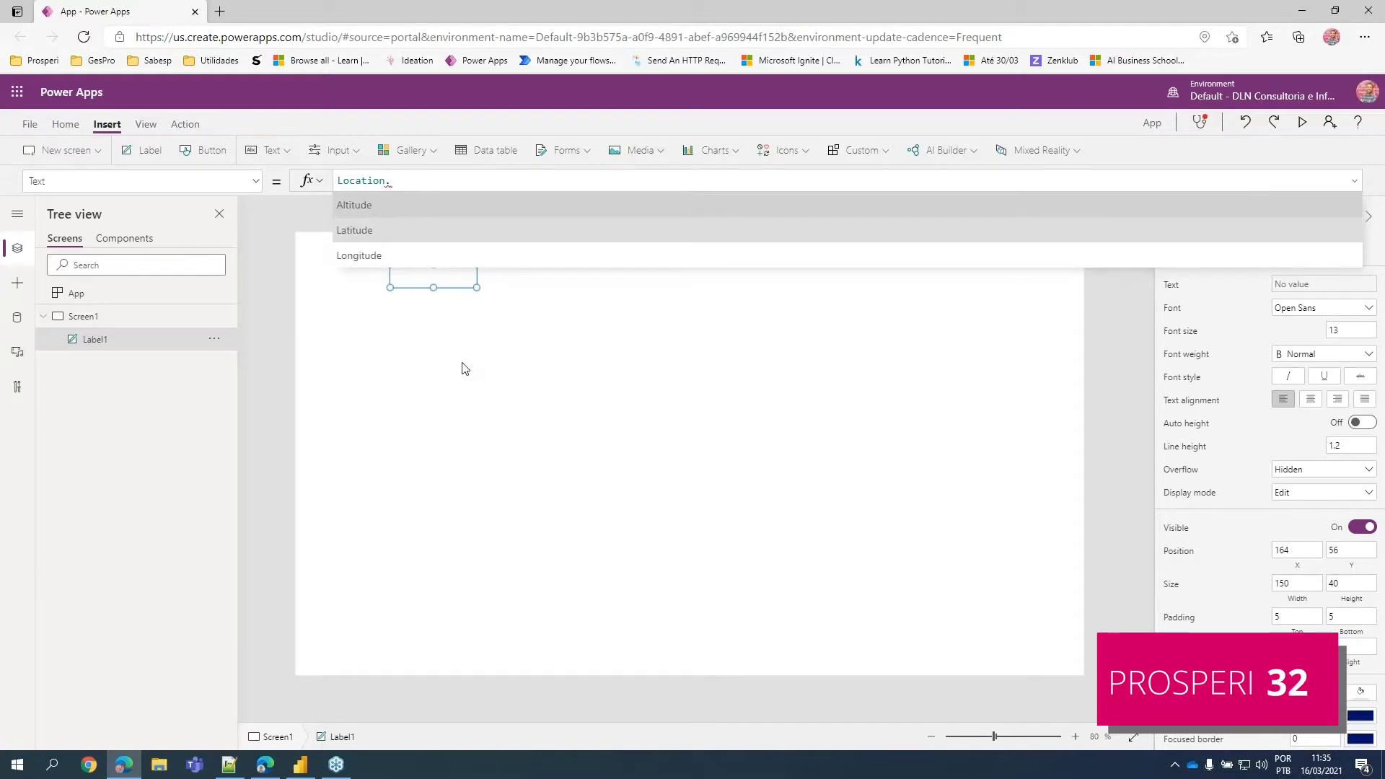
left_click(539, 358)
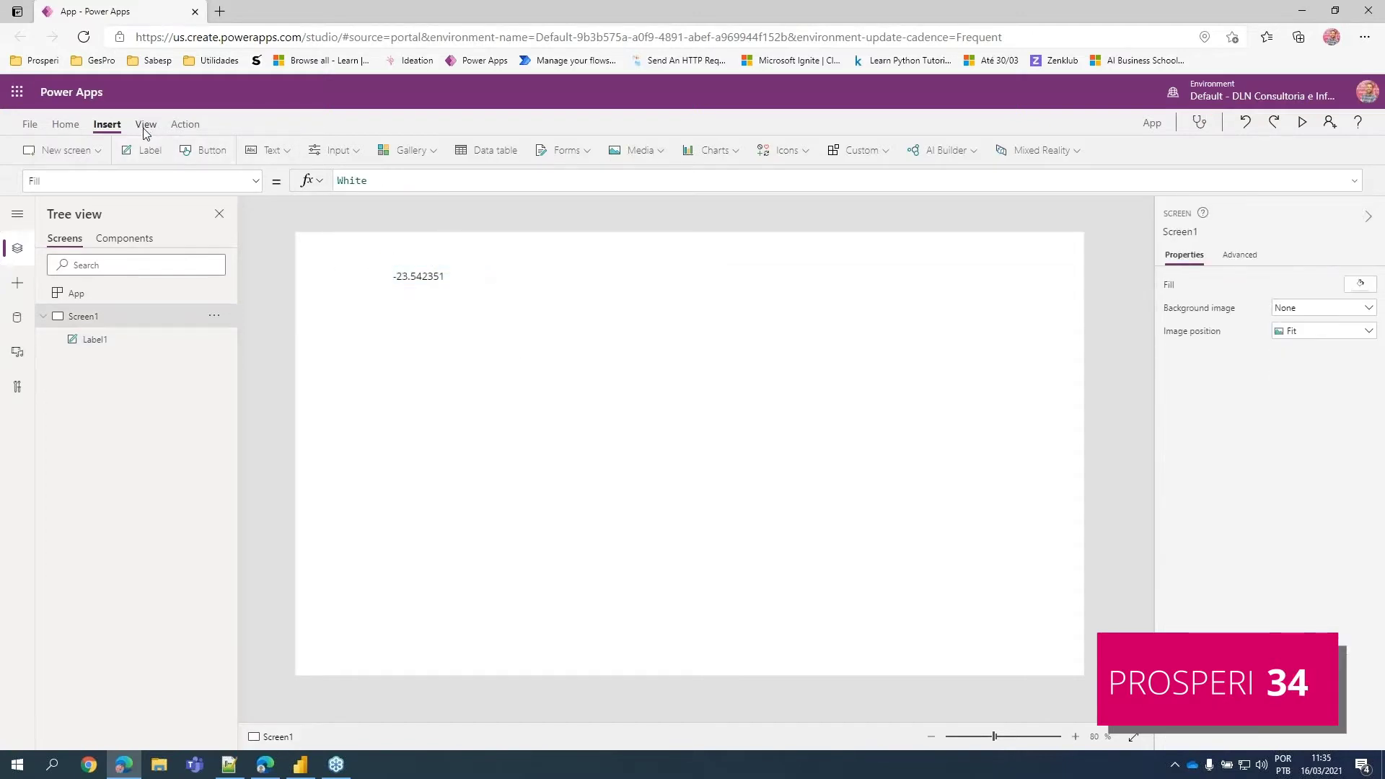
Step: Add a second label directly beneath the latitude label, at about X 164, Y 107
left_click(264, 155)
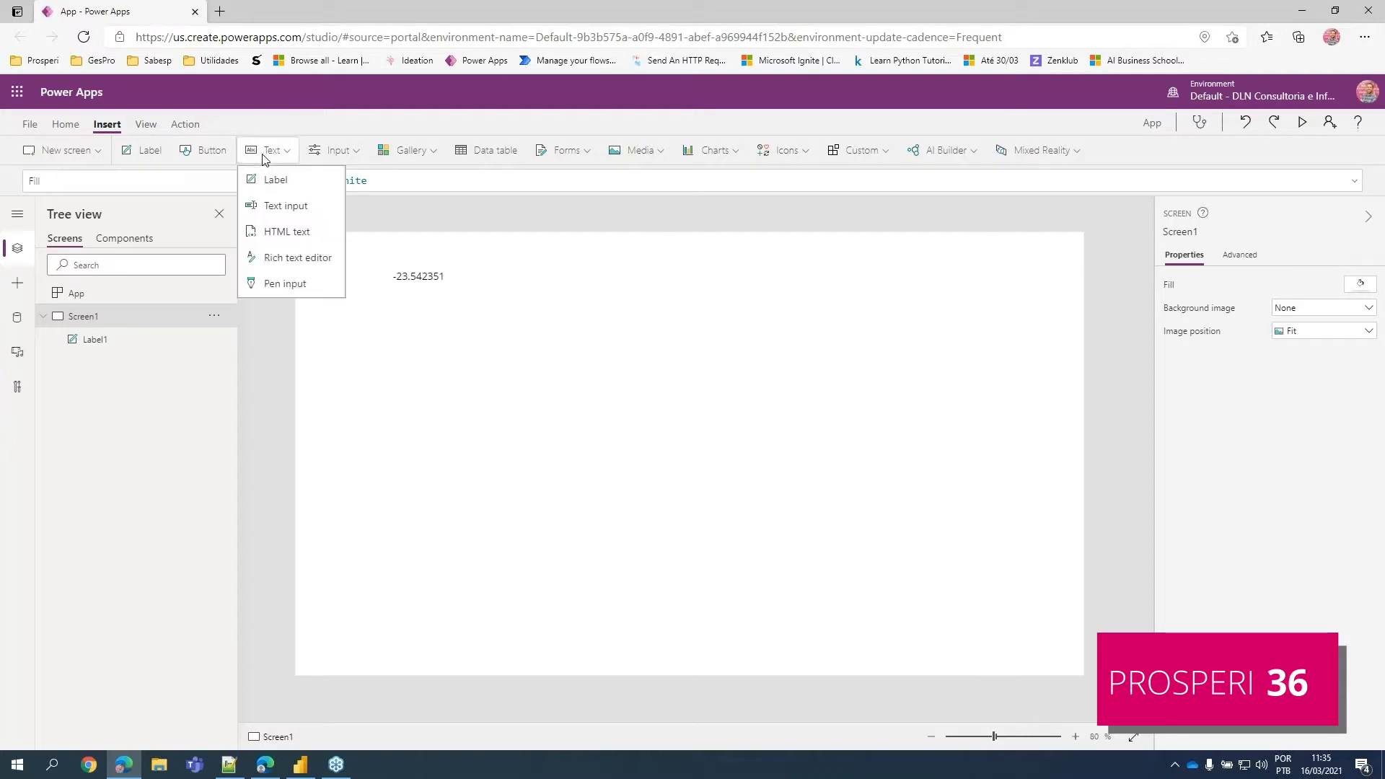
left_click(262, 157)
left_click(159, 155)
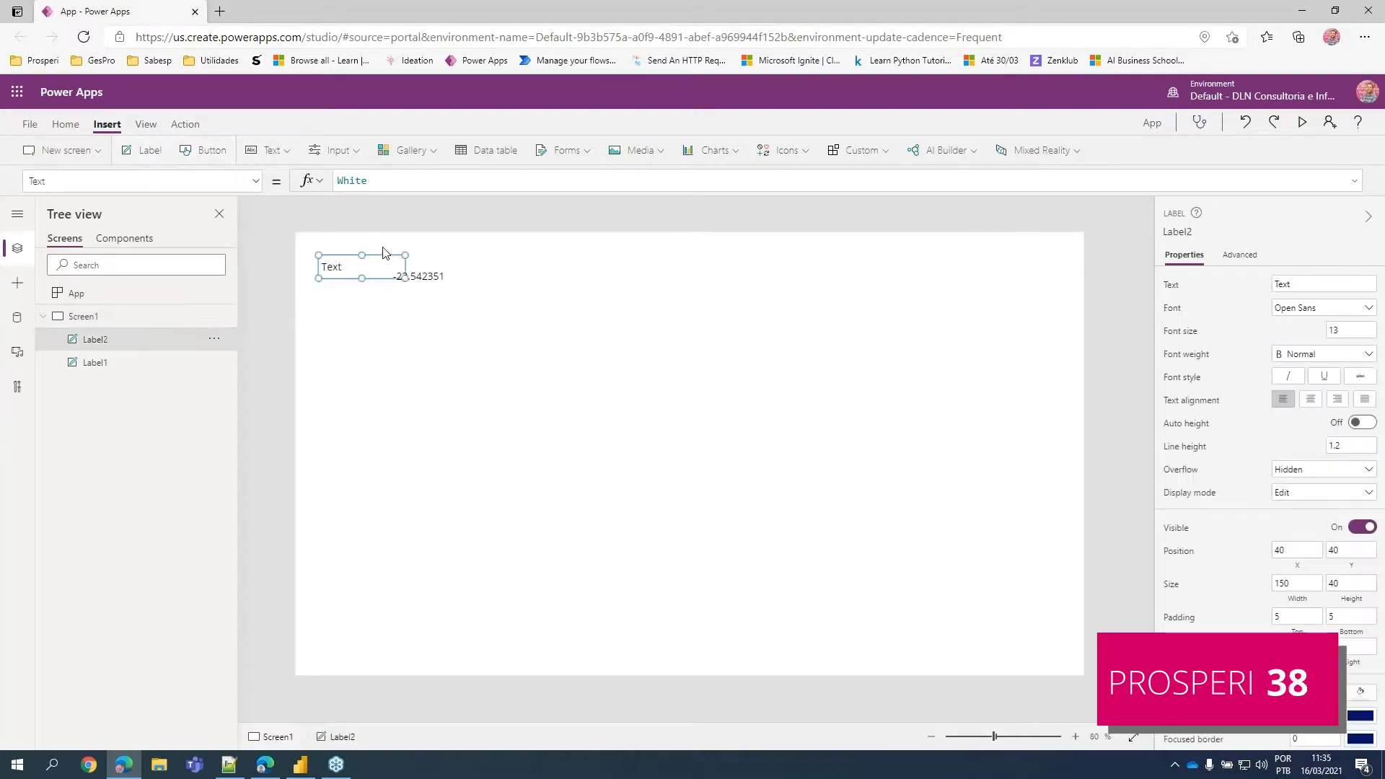
left_click_drag(349, 281, 427, 316)
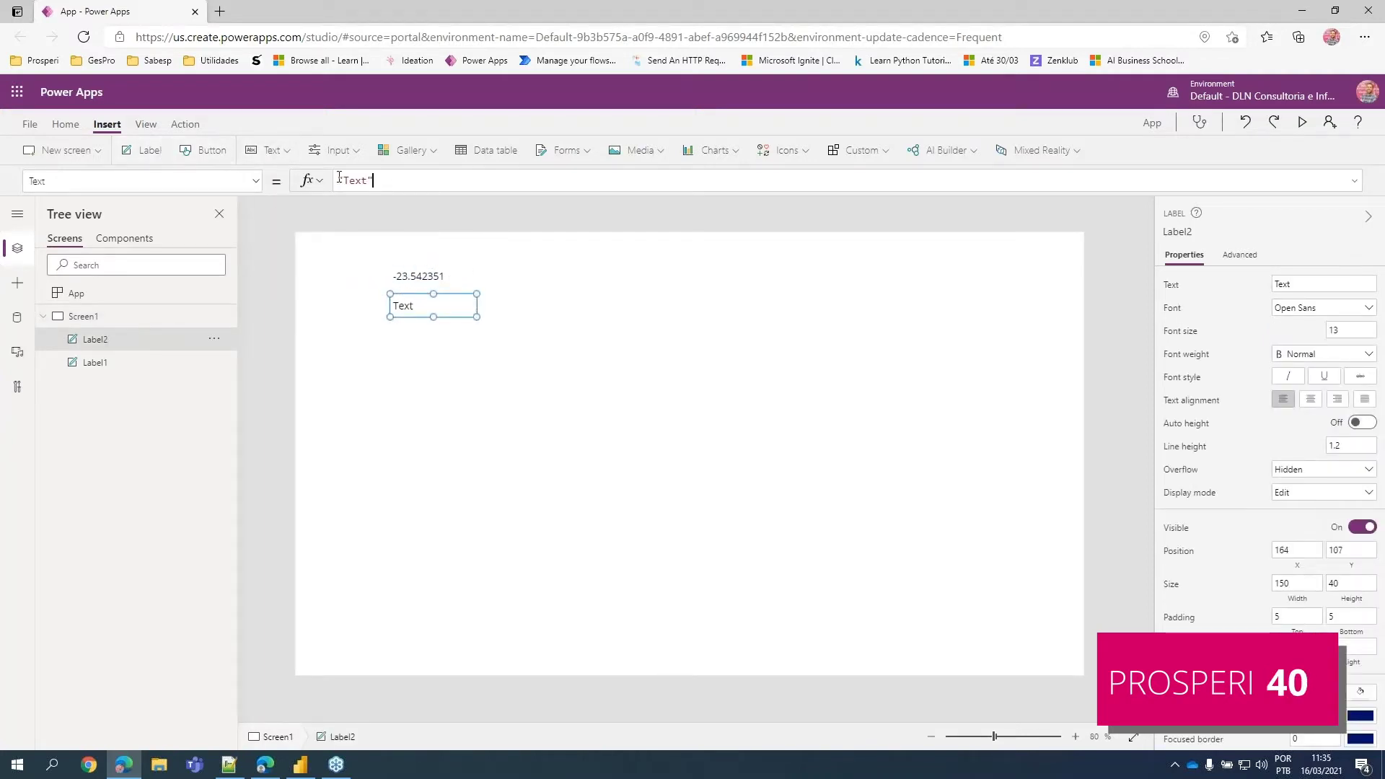
Step: Set the second label's text formula to Location.Longitude
key("ctrl+a")
type("Loca")
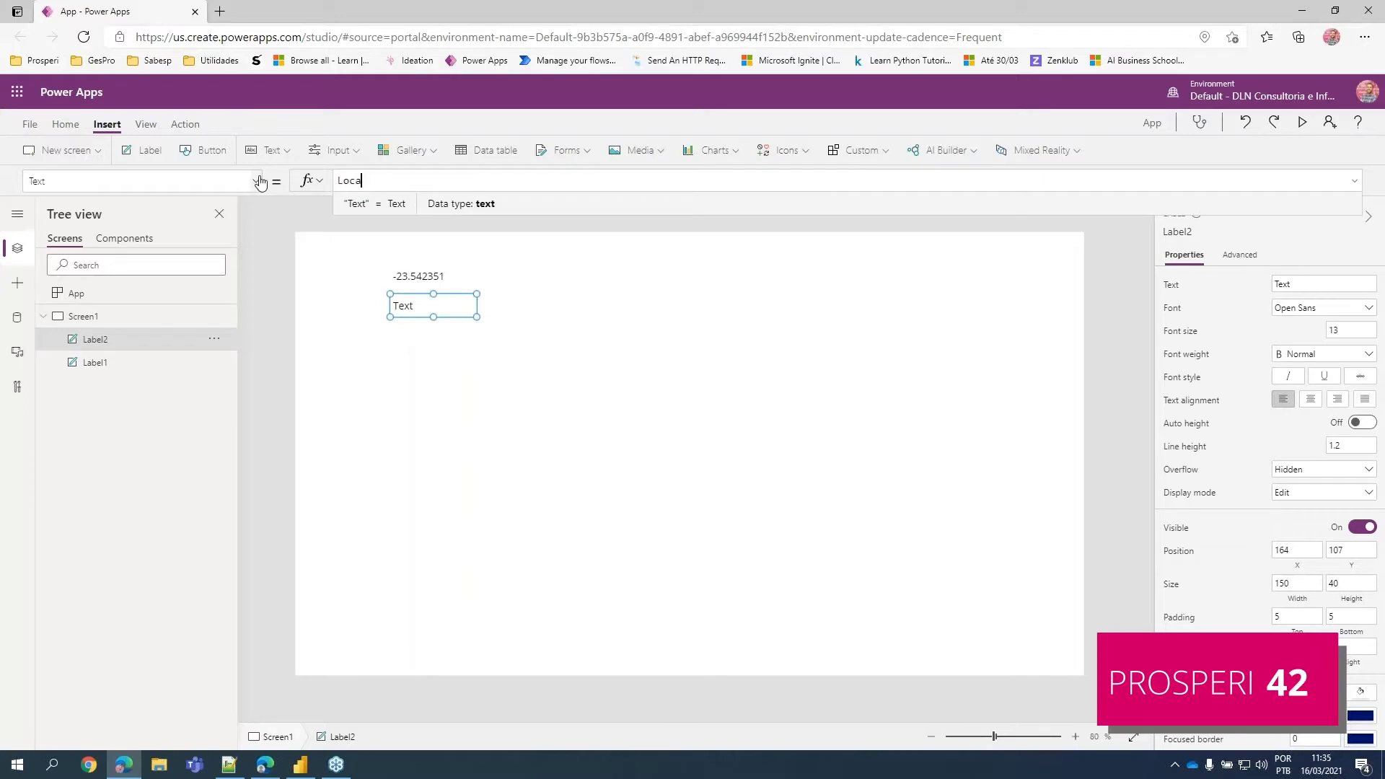
type("tion.")
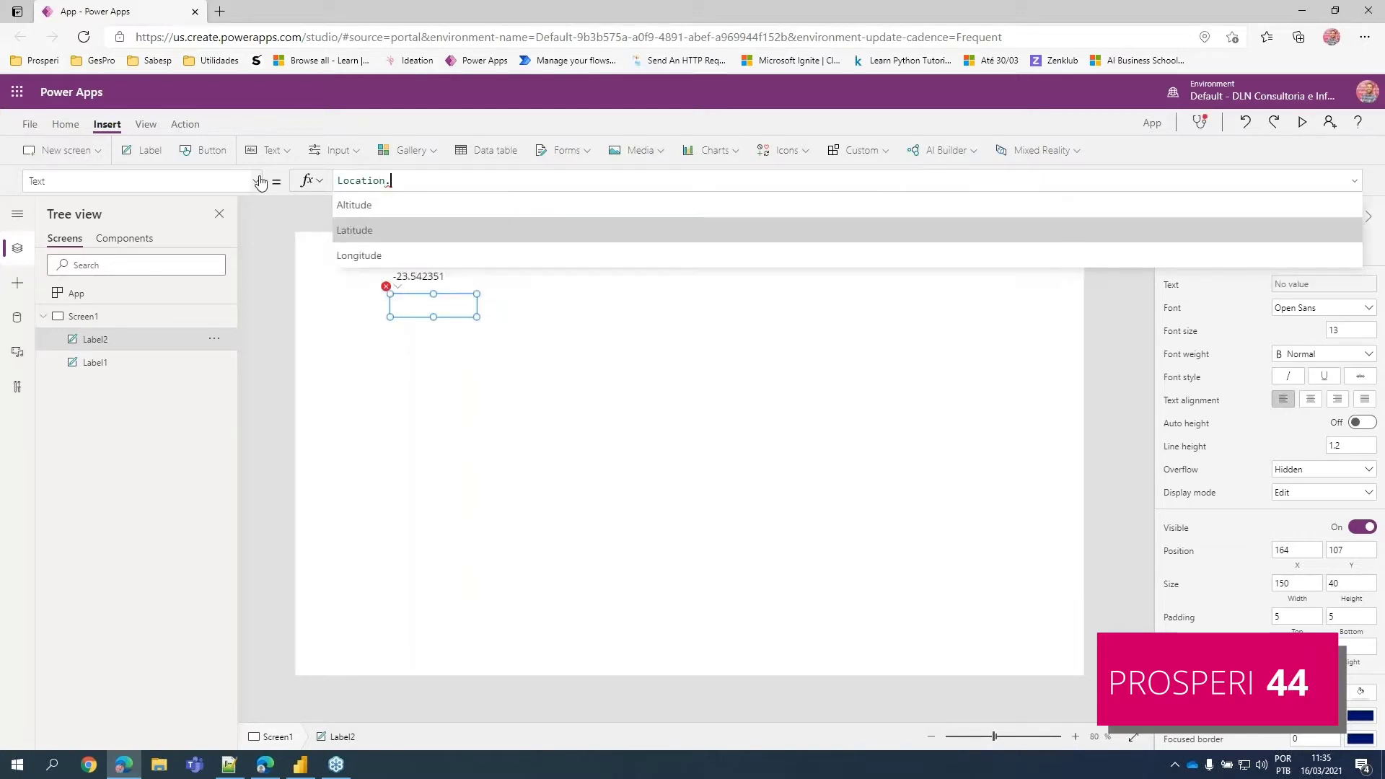
key("Down")
key("Up")
key("Down")
key("Tab")
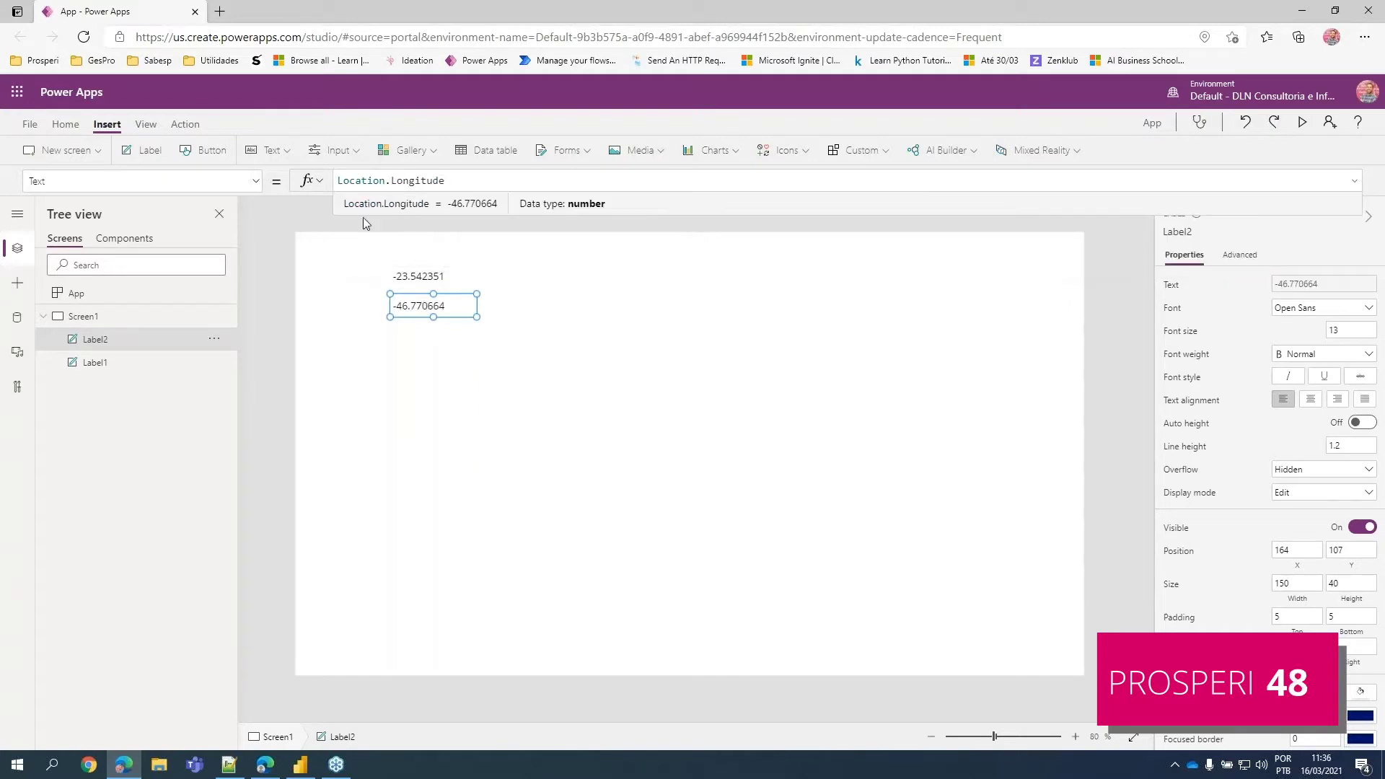
left_click(635, 372)
Step: Move the longitude label up beside the latitude label, to about X 314, Y 56
left_click(418, 306)
left_click_drag(419, 306, 505, 276)
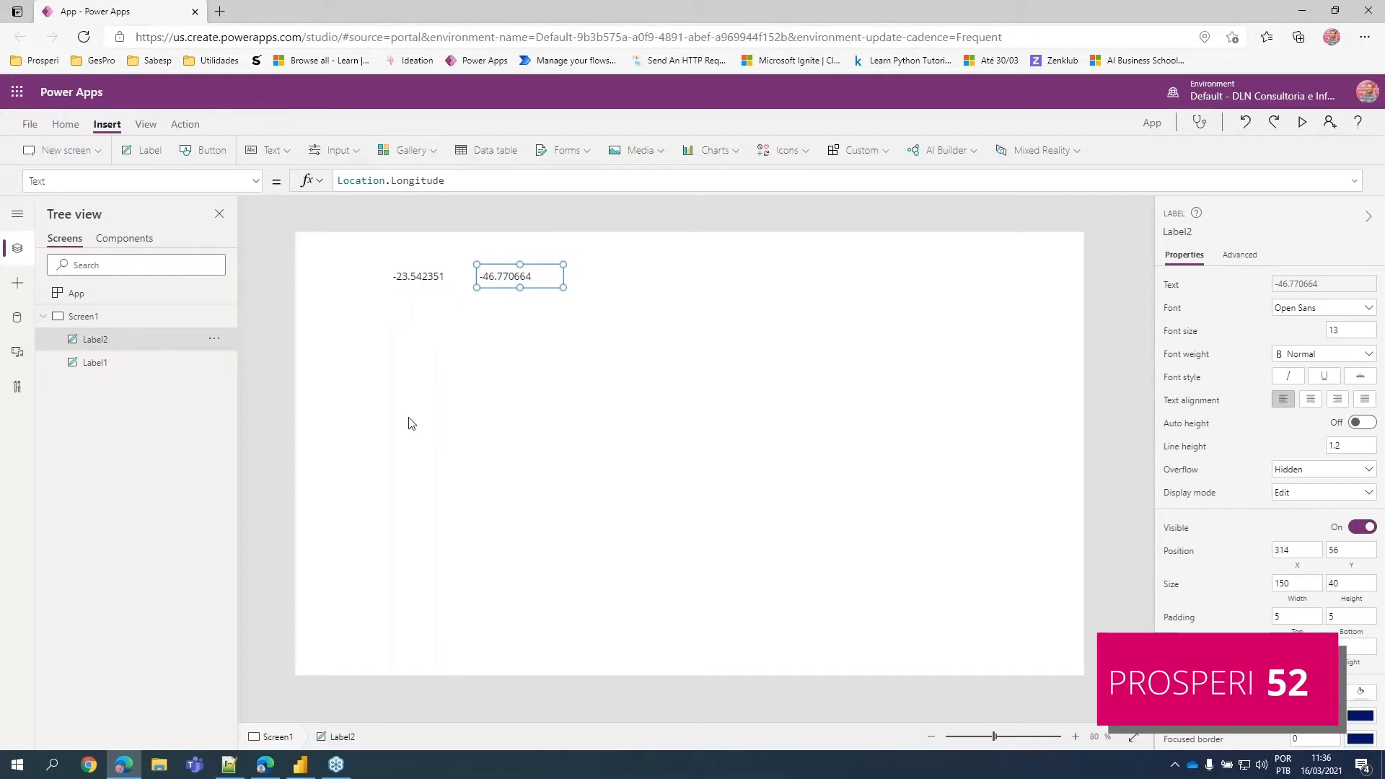
left_click(443, 334)
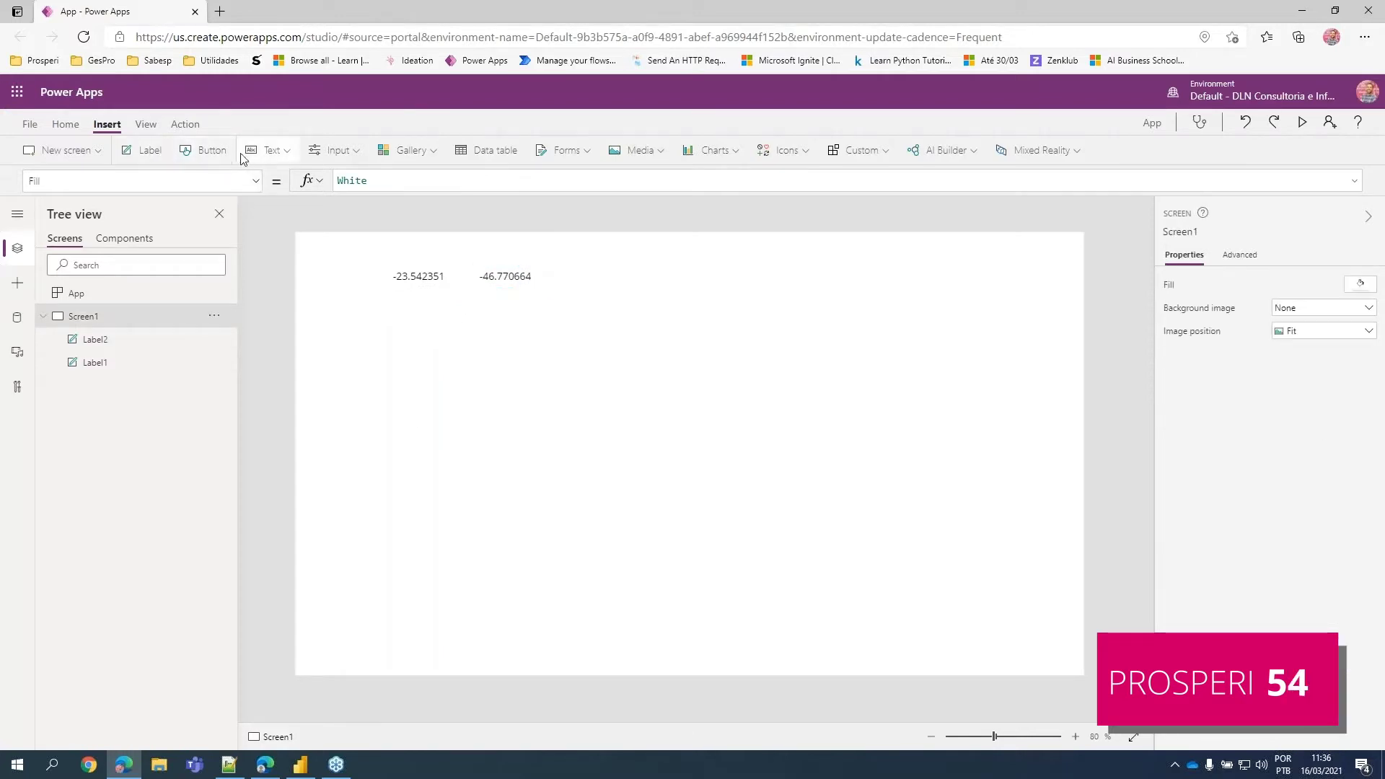
Step: Add a third label below the two coordinates and try the Compass signal as its text formula
left_click(271, 151)
left_click(318, 182)
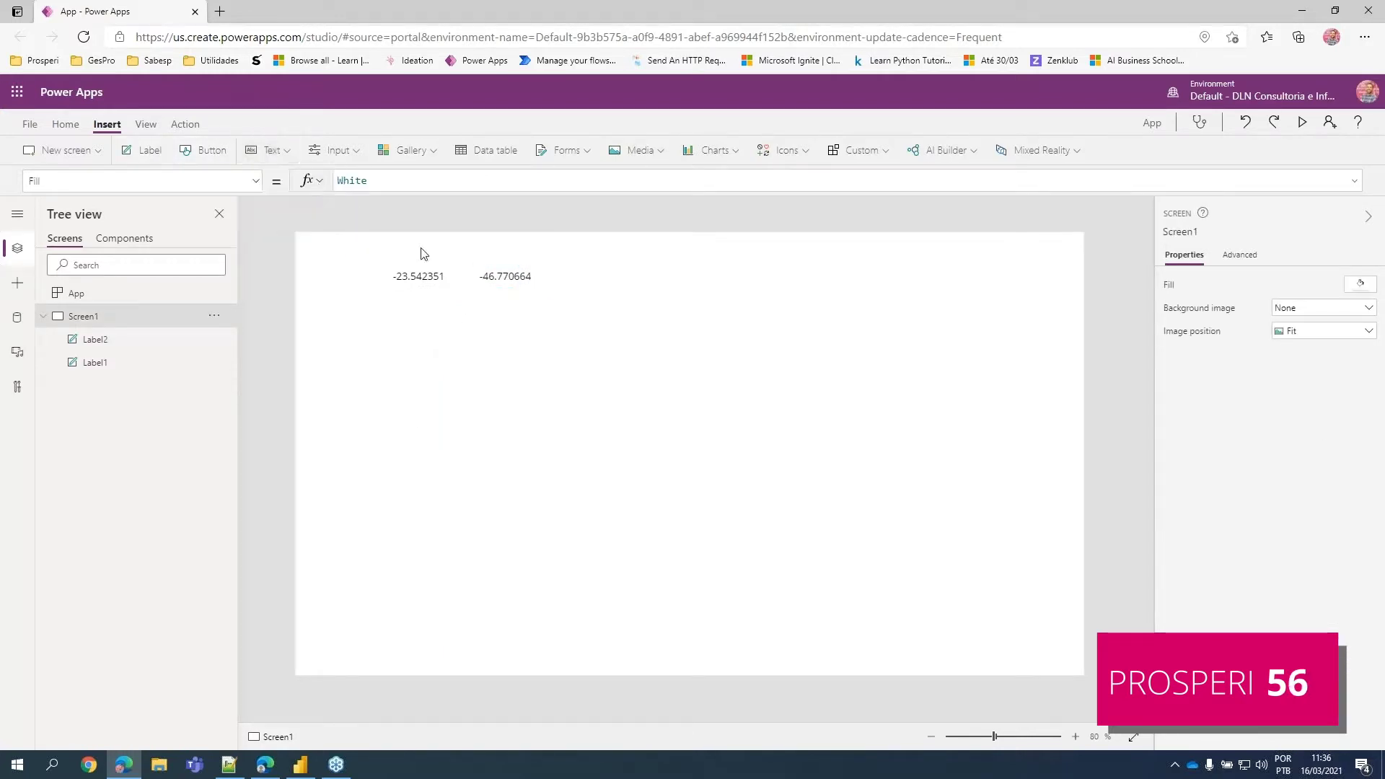
left_click_drag(380, 285, 458, 342)
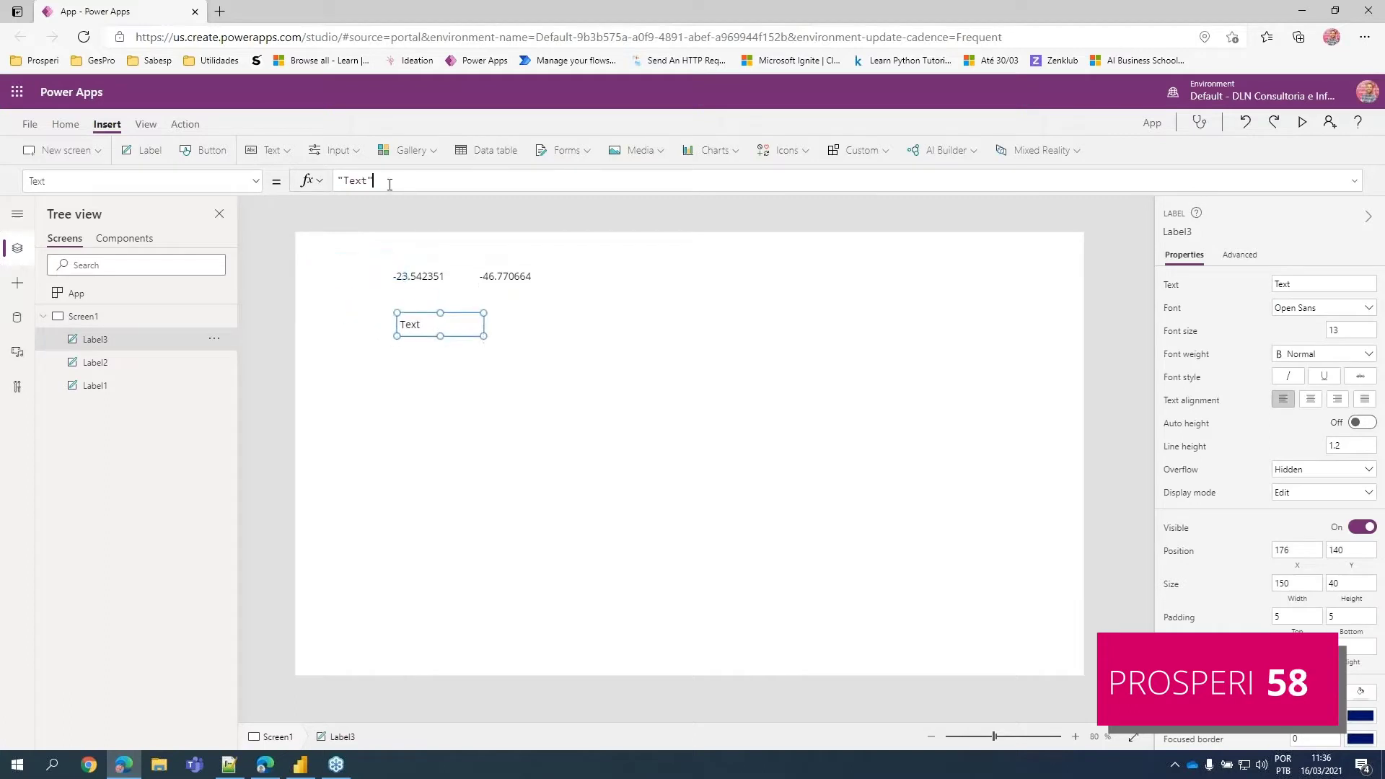
key("ctrl+a")
type("Compass")
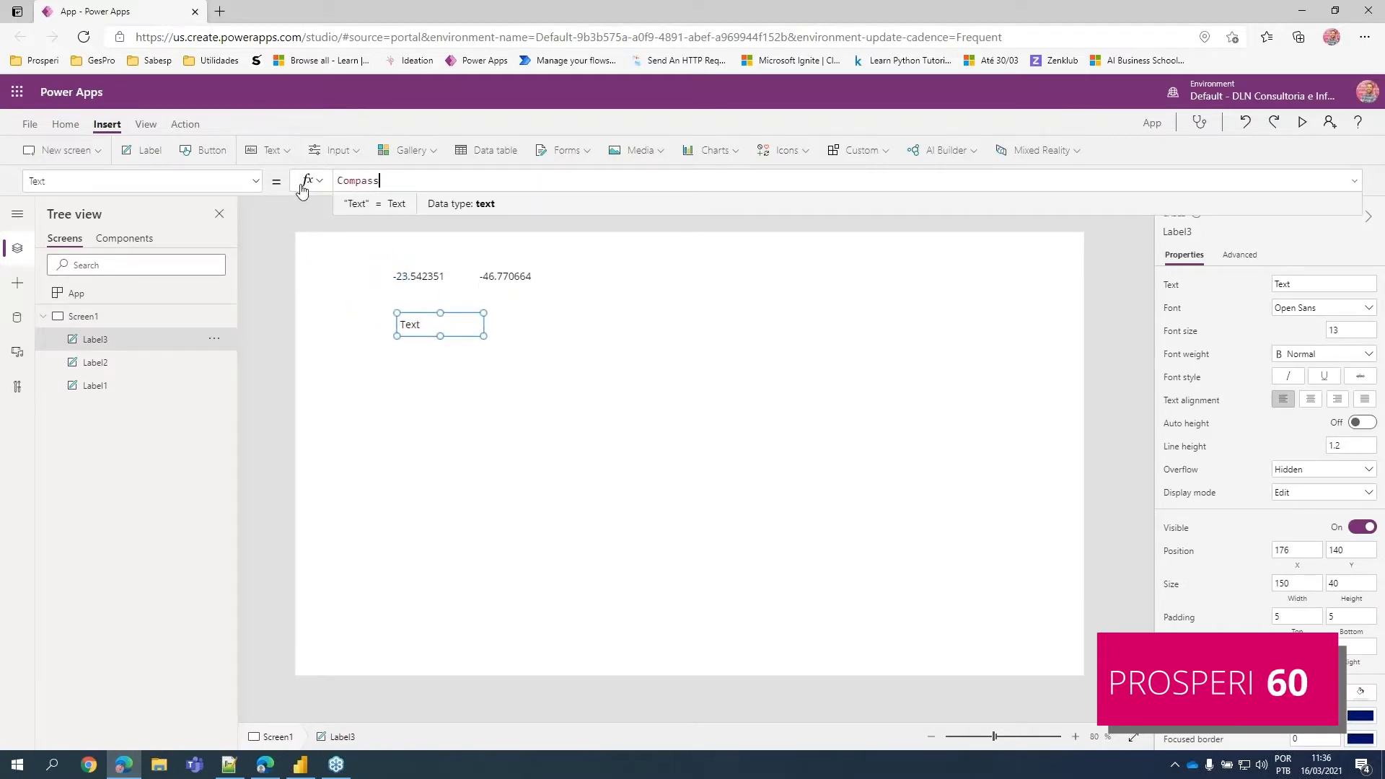
type(".")
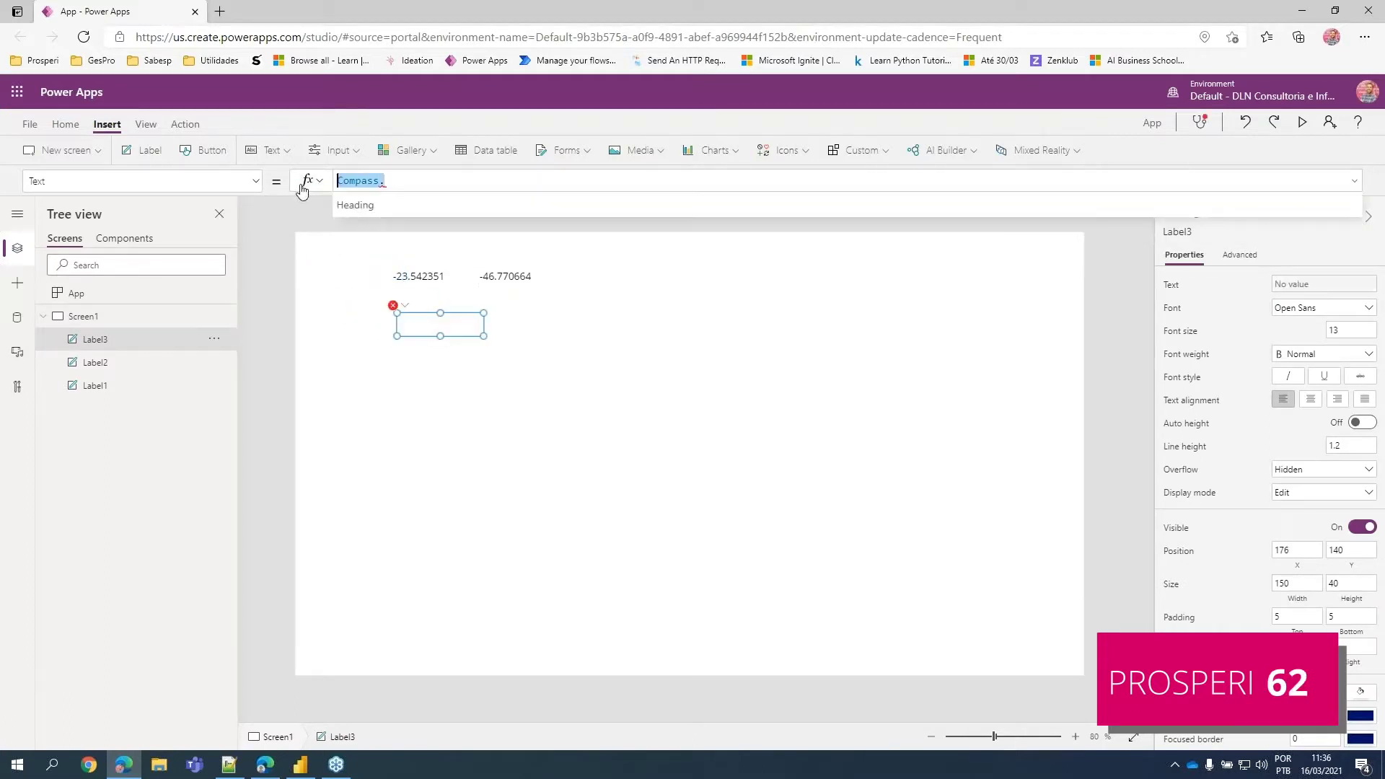
Step: Try the Acceleration signal as the third label's text formula, and delete that label
type("Accelera")
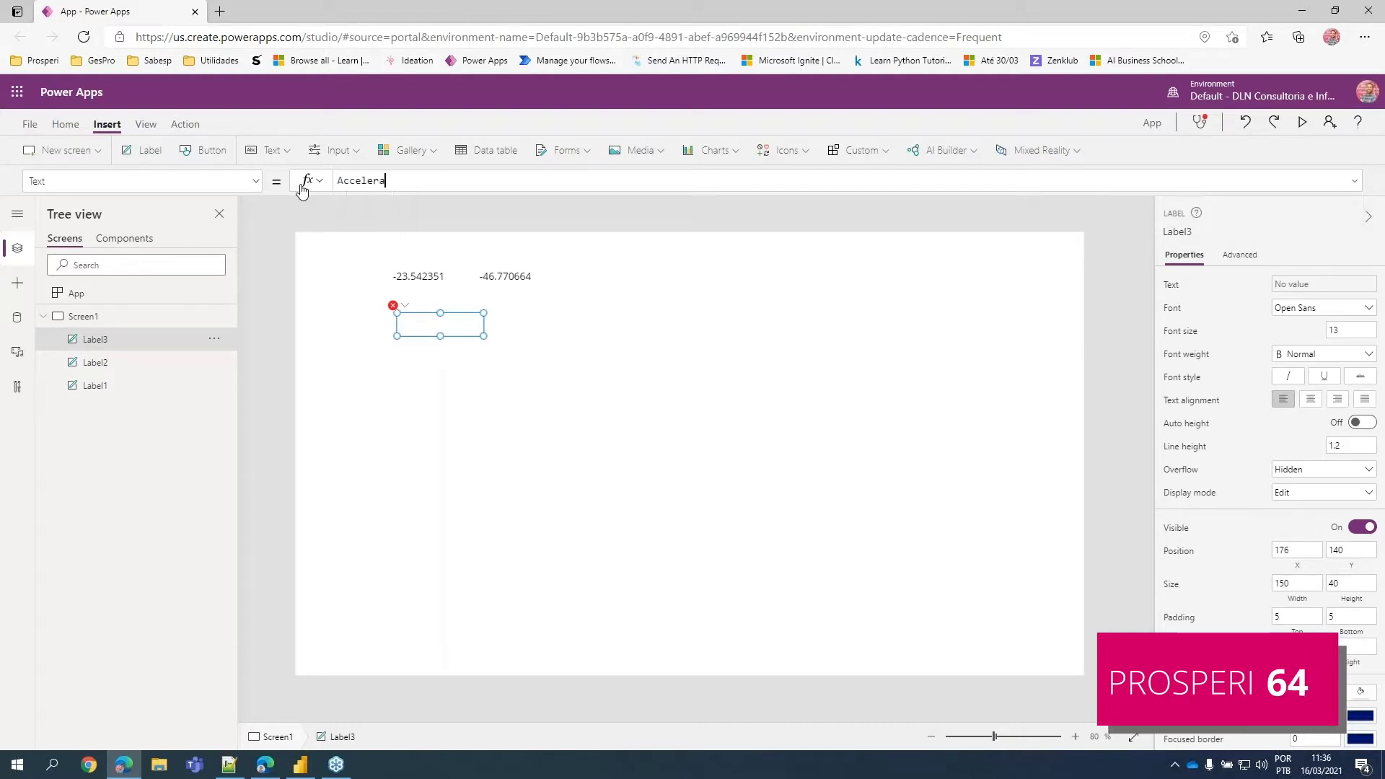
type("tion")
key("BackSpace")
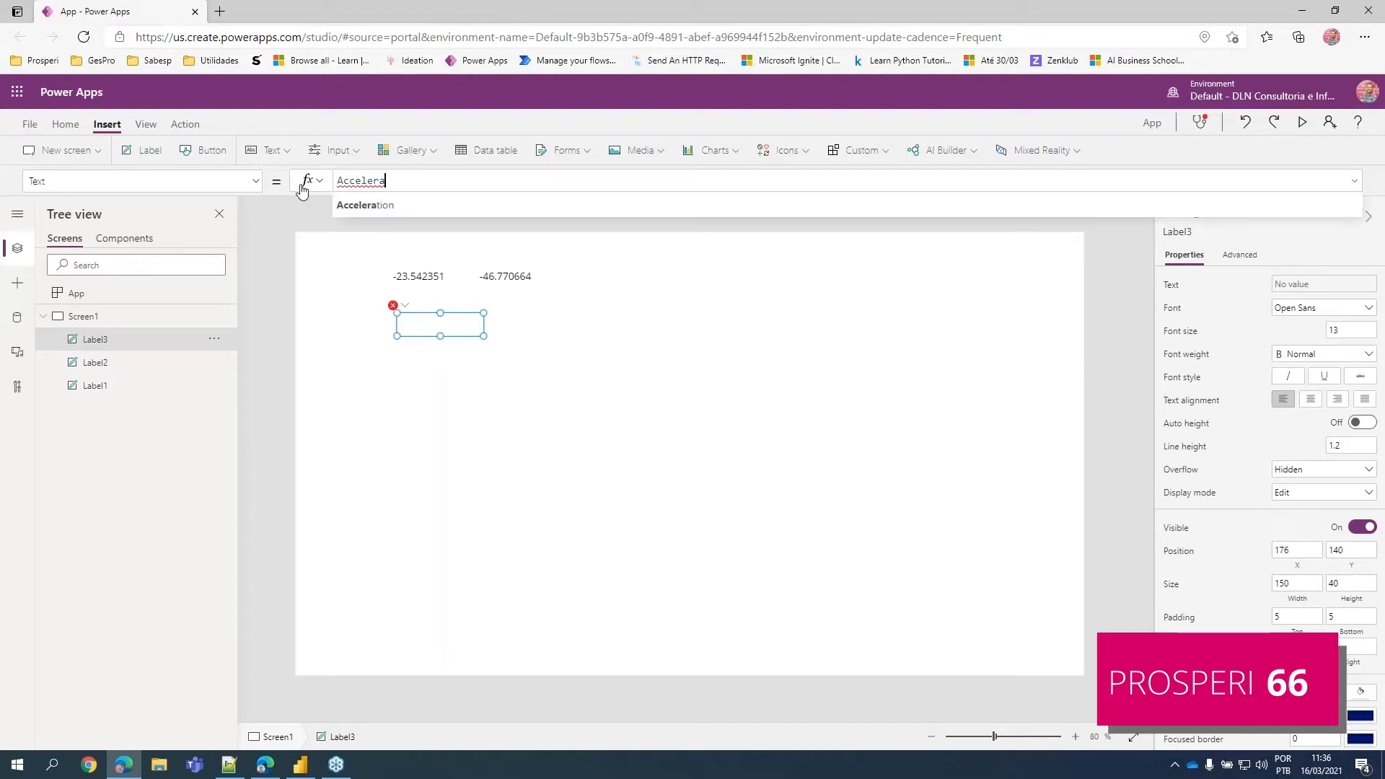
type("tion")
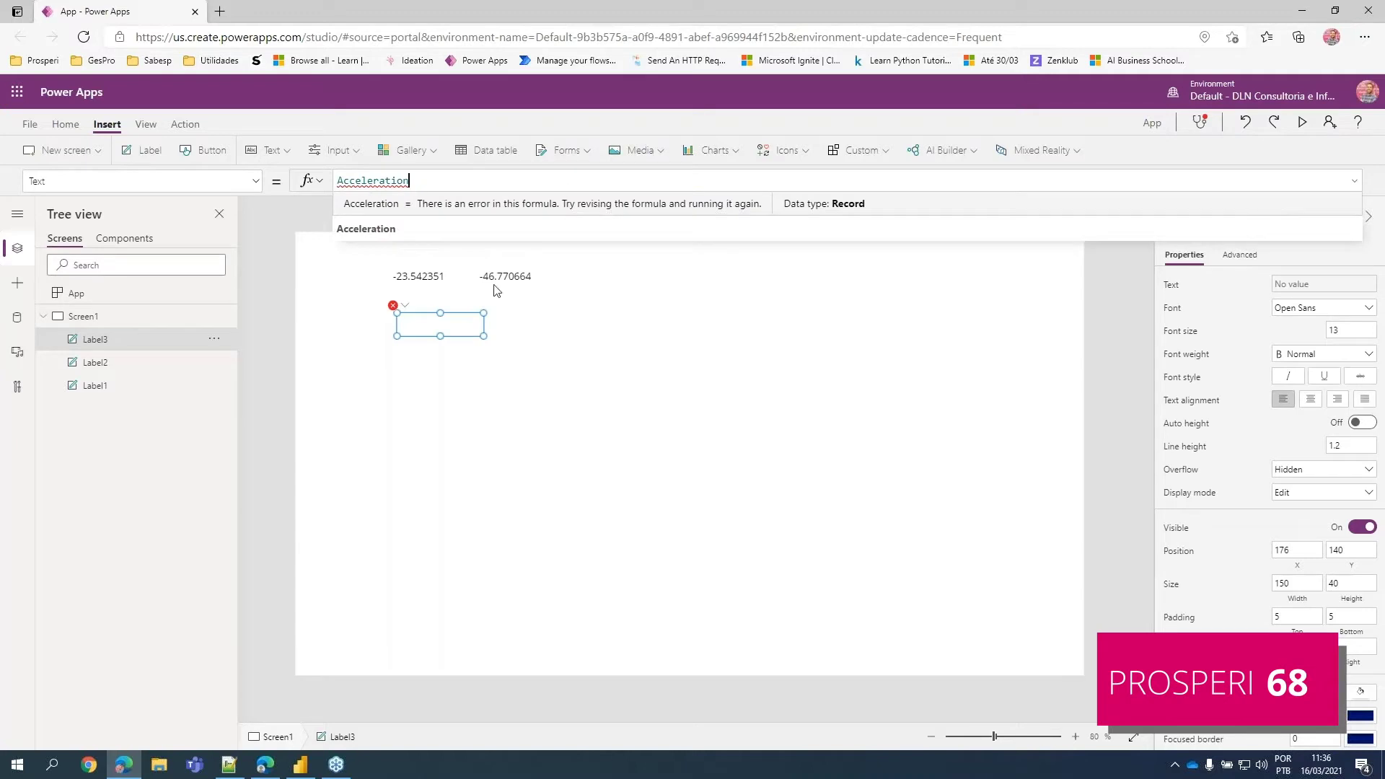
left_click(445, 329)
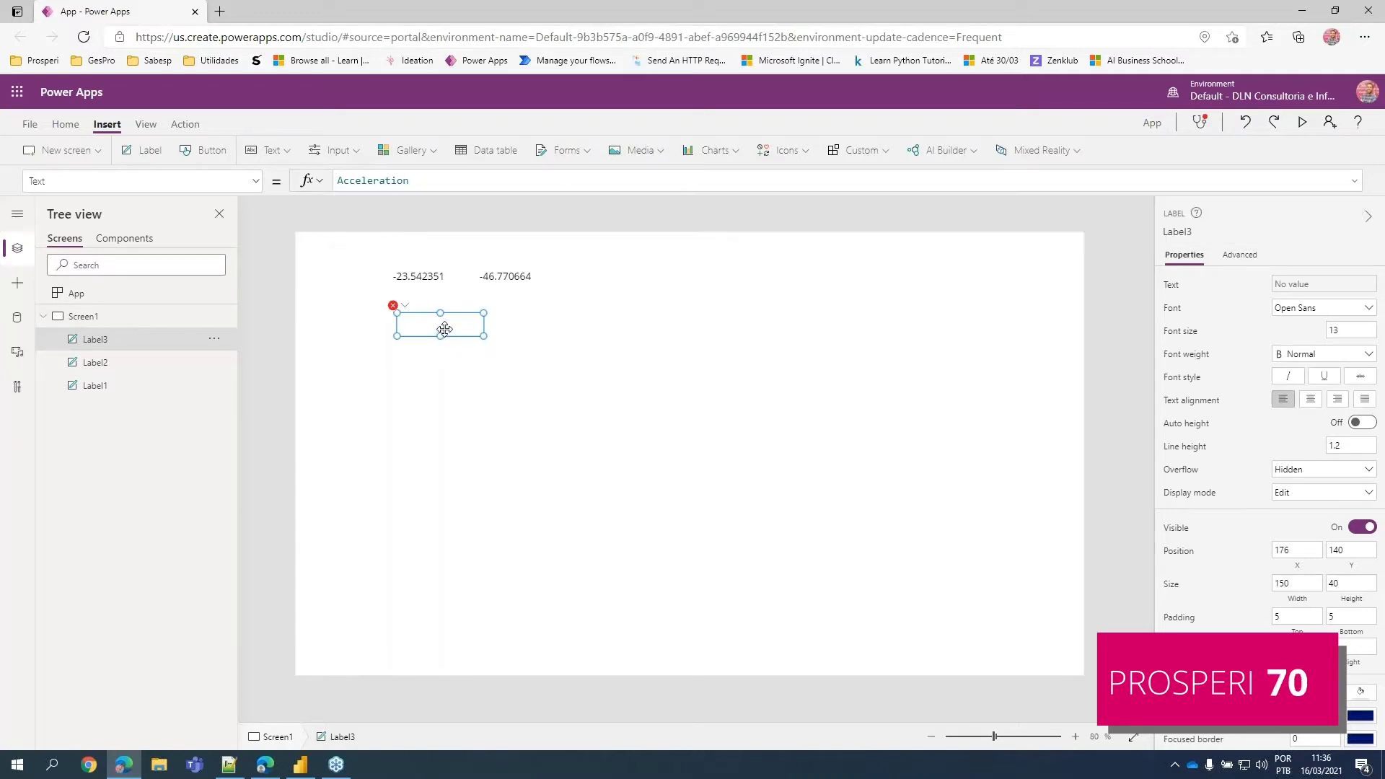
key("Delete")
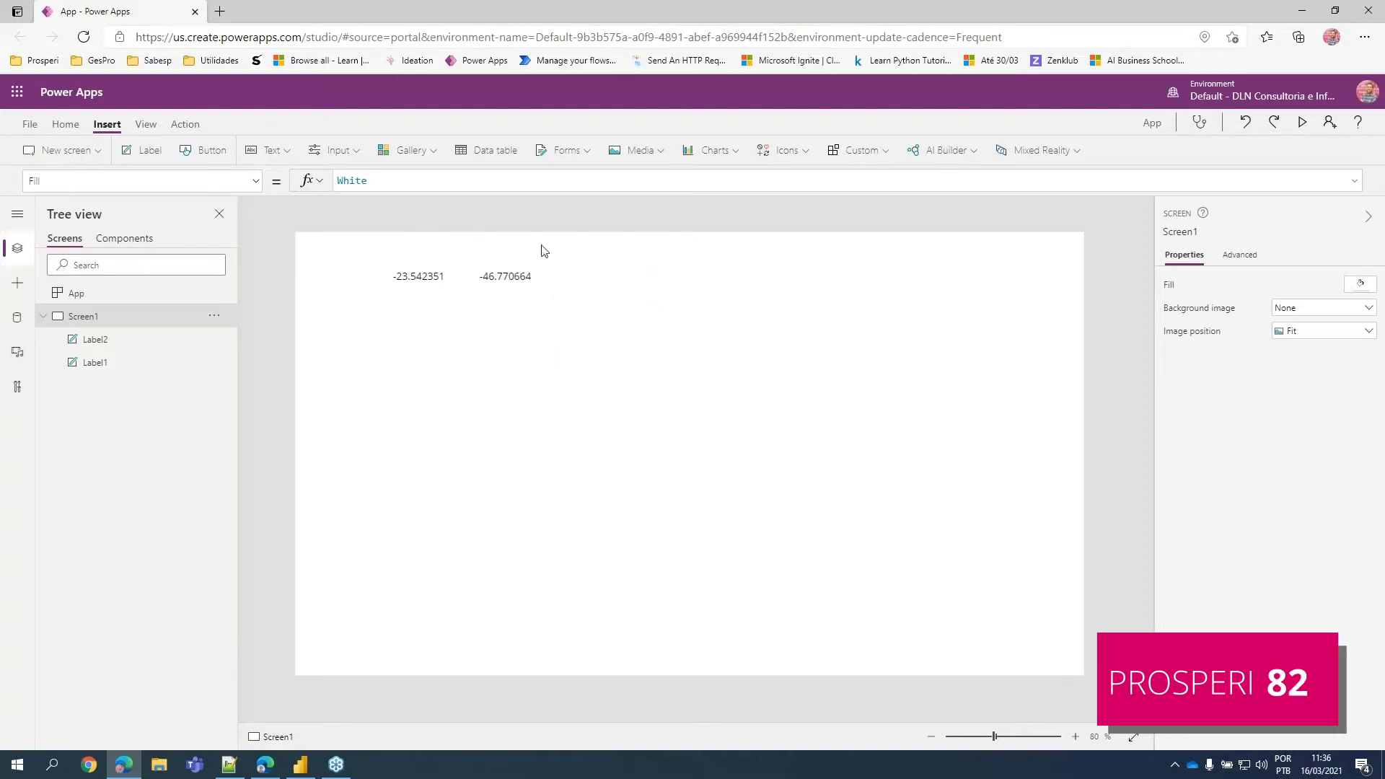
Step: Search the web in a new tab for "bing maps parameter url" and open the "Create a Custom Map URL" article
left_click(220, 11)
type("bing maps parameter url")
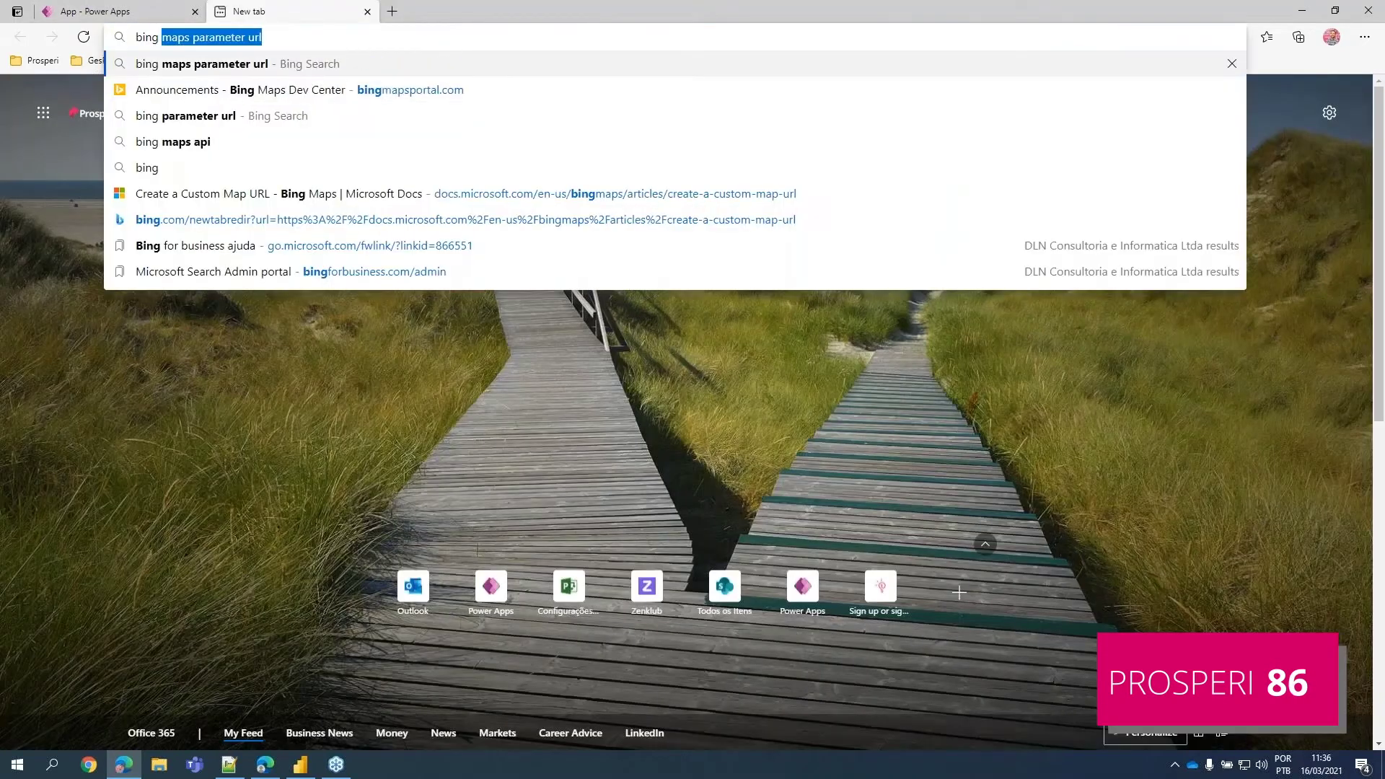
key("Return")
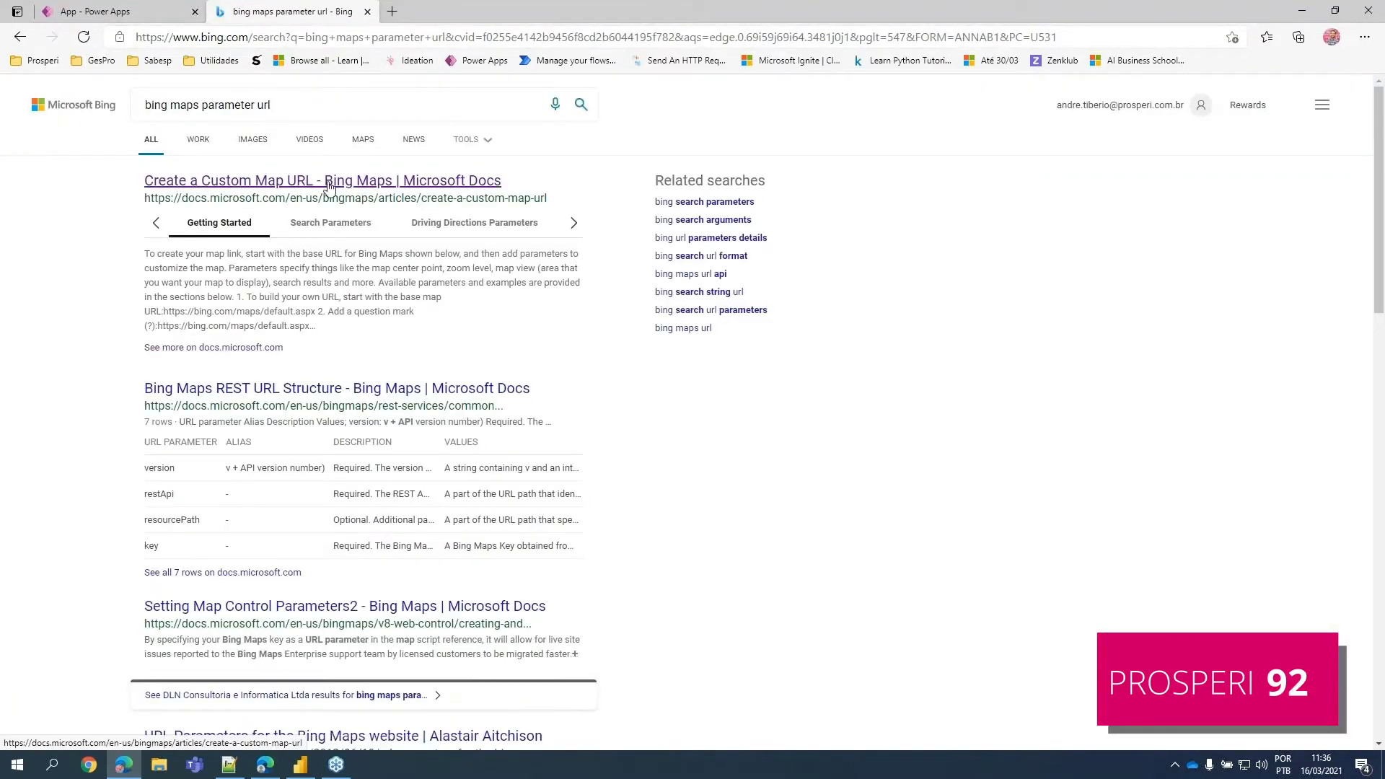
left_click(333, 182)
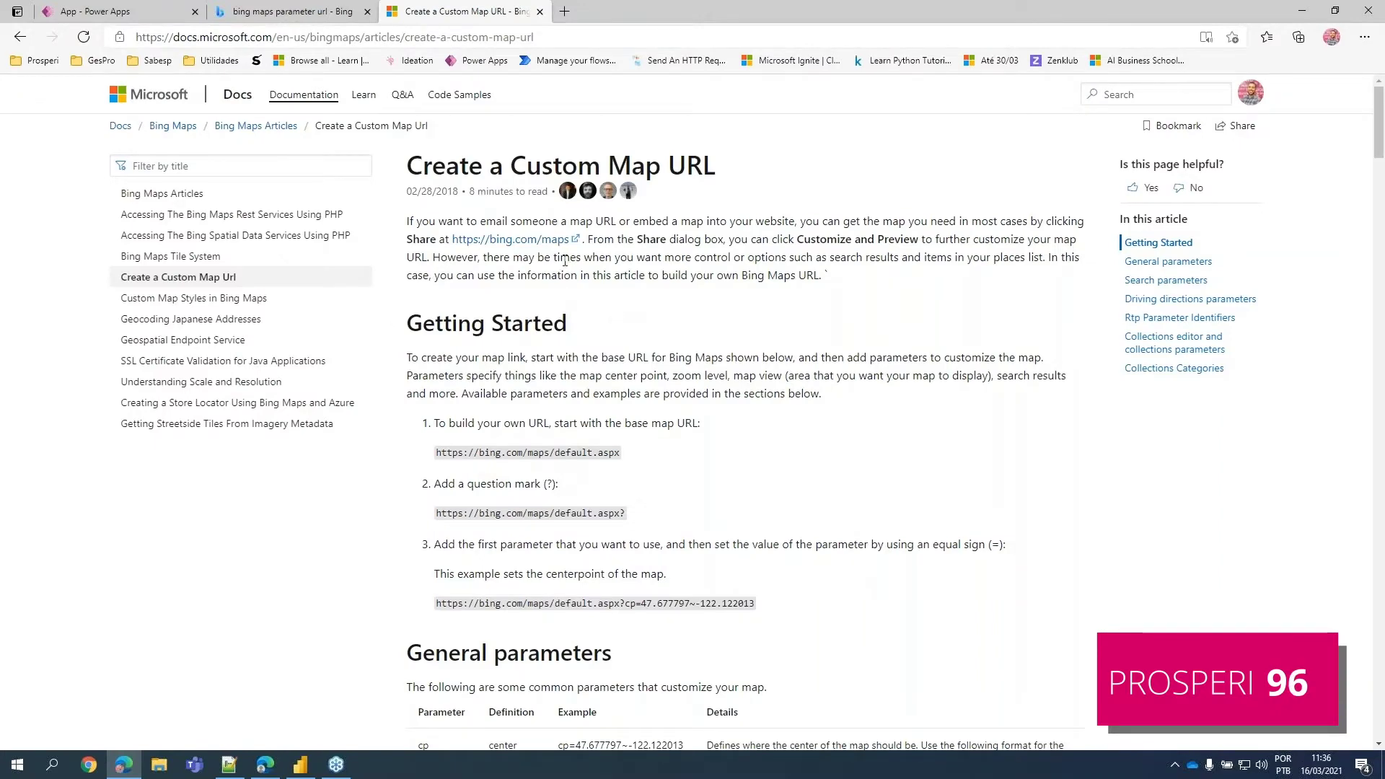
Step: Copy the article's example URL for a road map view at zoom level 12, and close the article and search tabs
scroll(609, 206, "down", 2)
scroll(564, 348, "down", 3)
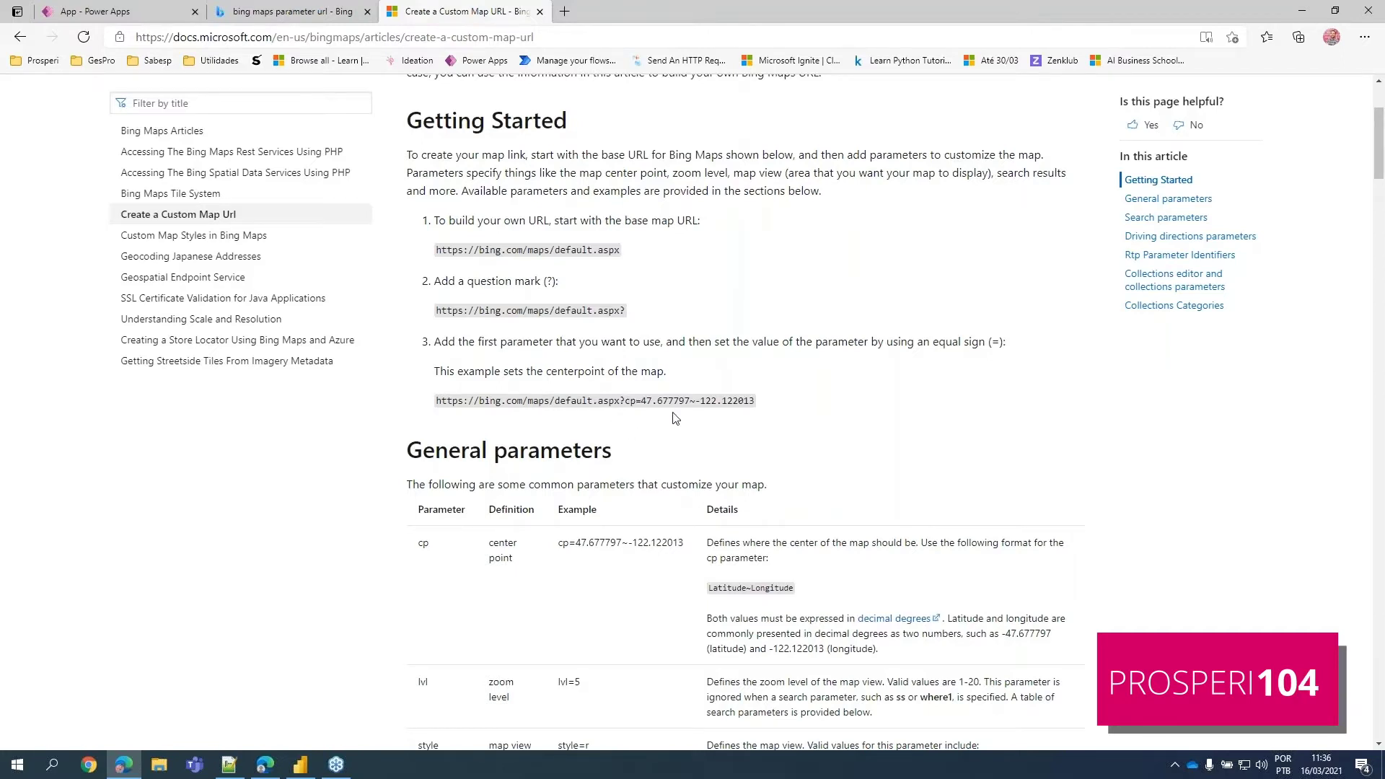
scroll(671, 375, "down", 1)
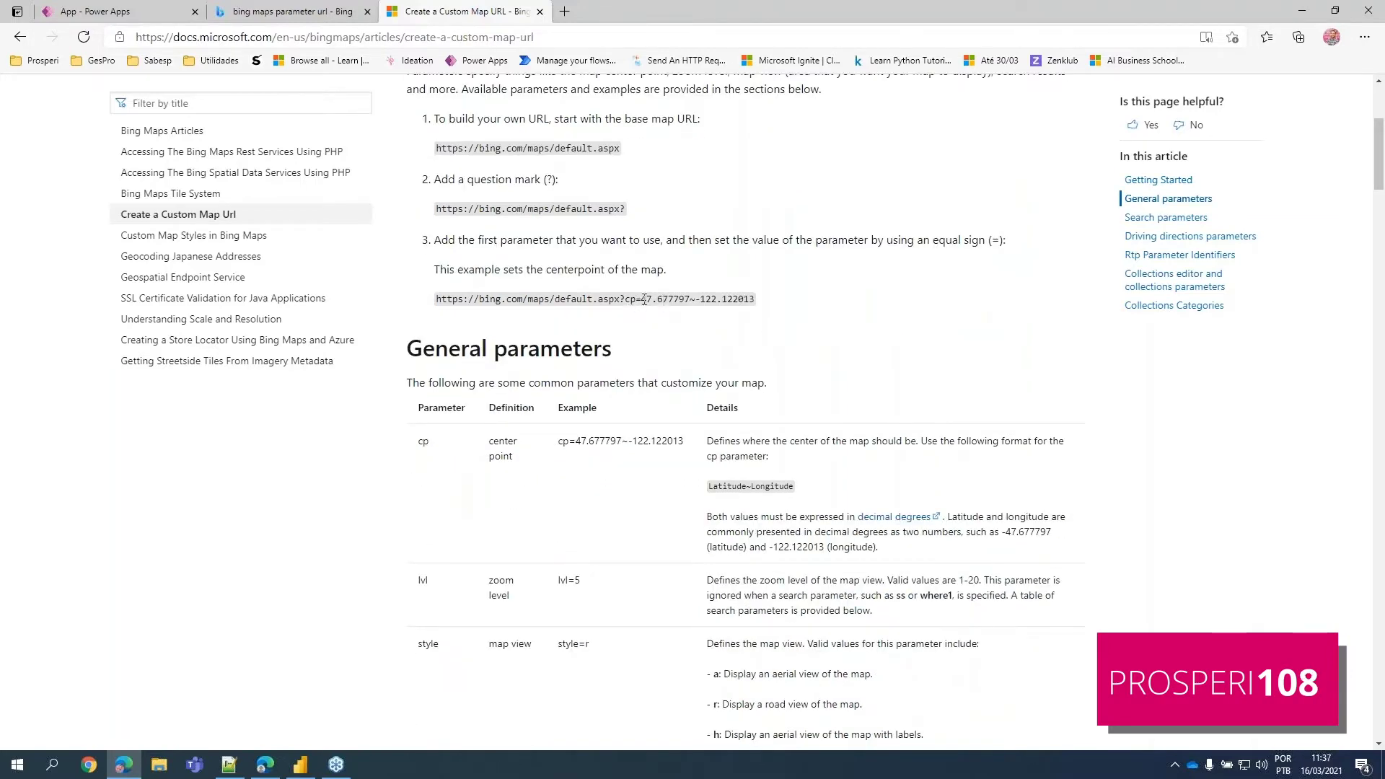
scroll(708, 299, "down", 3)
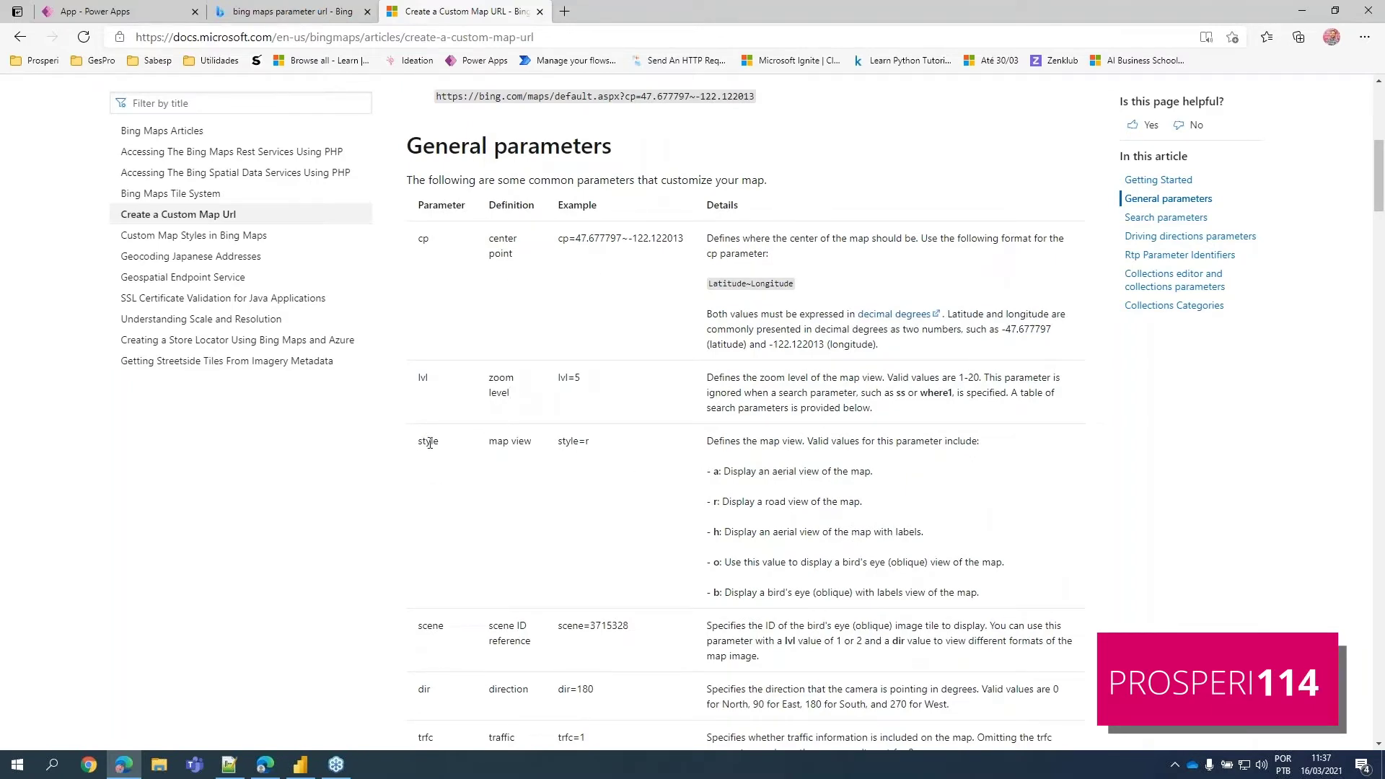
scroll(519, 440, "down", 4)
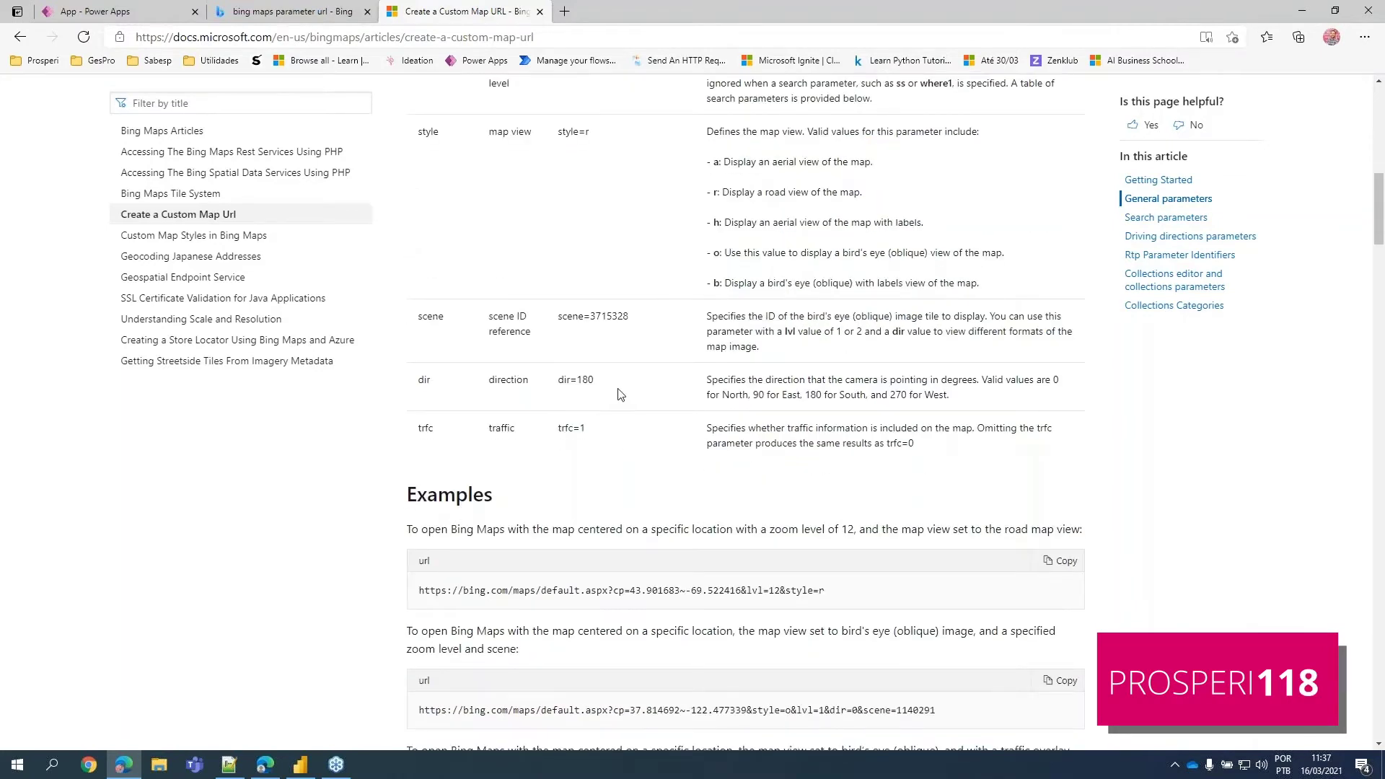
scroll(711, 480, "down", 1)
left_click(1060, 465)
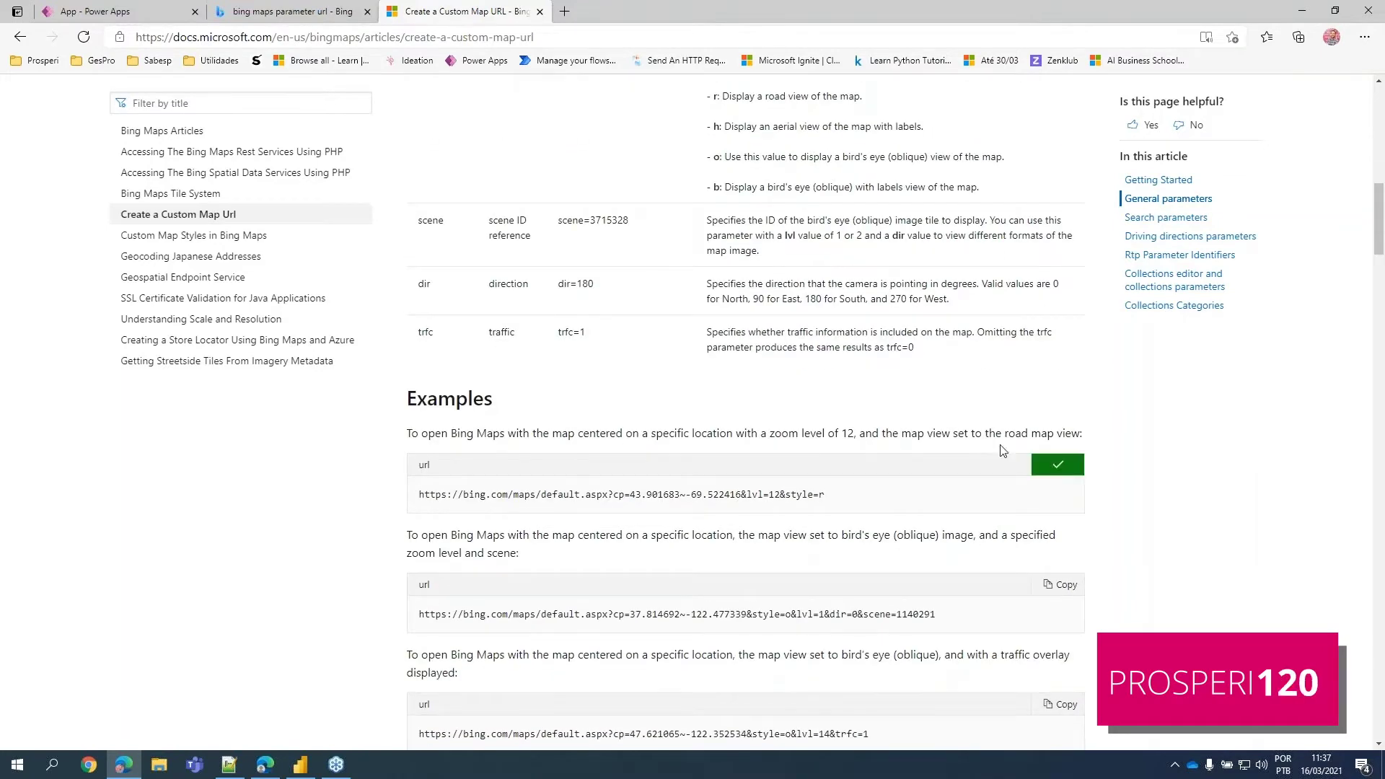
middle_click(464, 12)
middle_click(308, 16)
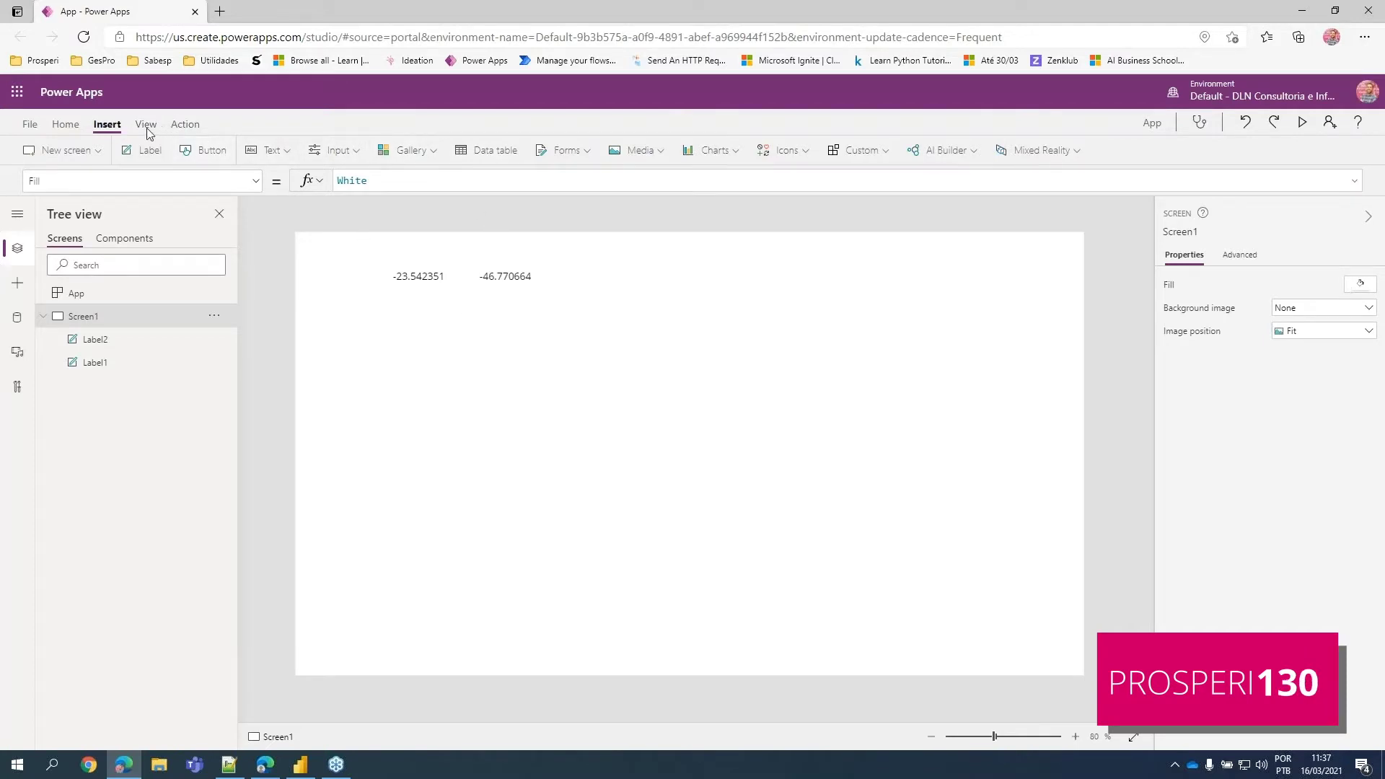
Step: Add a button below the coordinate labels, at about X 208, Y 164, and set its text to "Go to Map"
left_click(210, 150)
left_click_drag(383, 272, 479, 343)
left_click(1282, 282)
double_click(1282, 283)
type("Go")
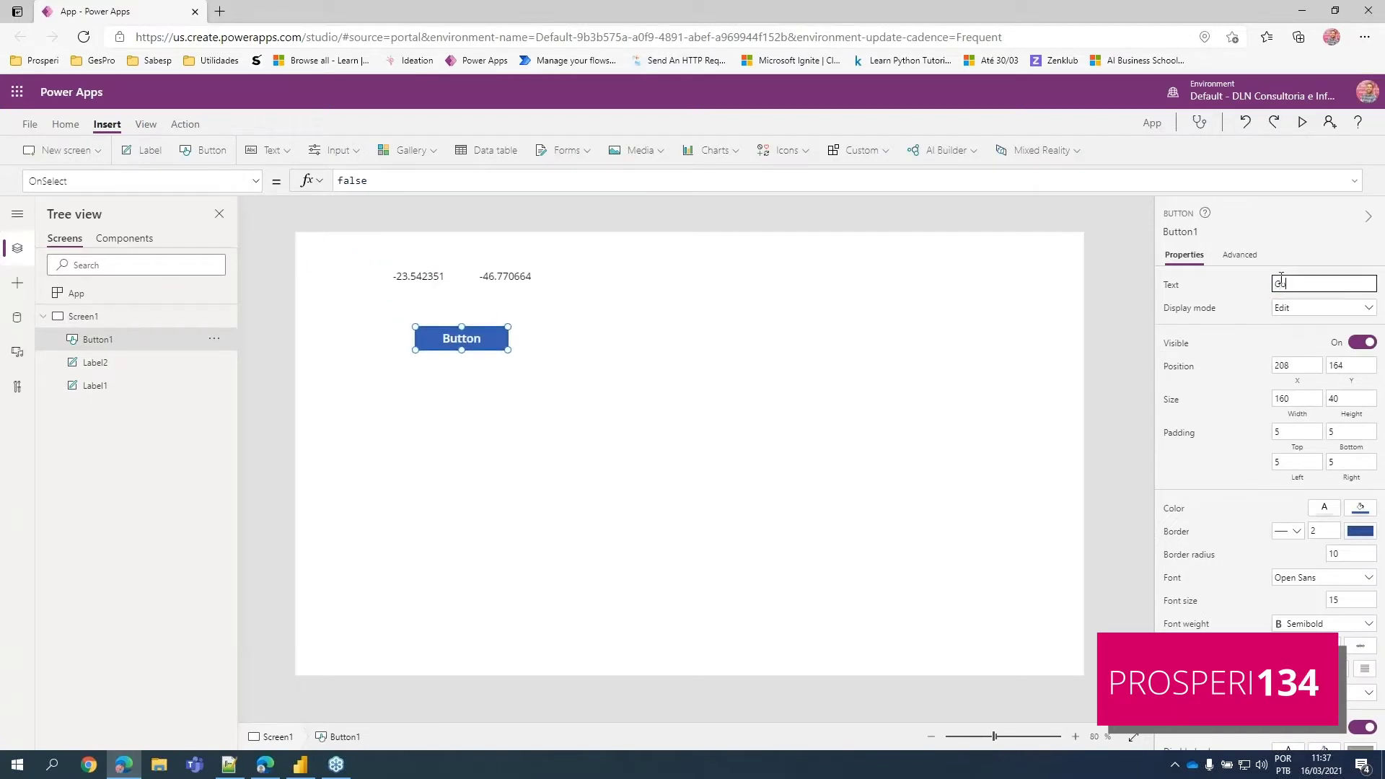
type(" to Map")
left_click(479, 338)
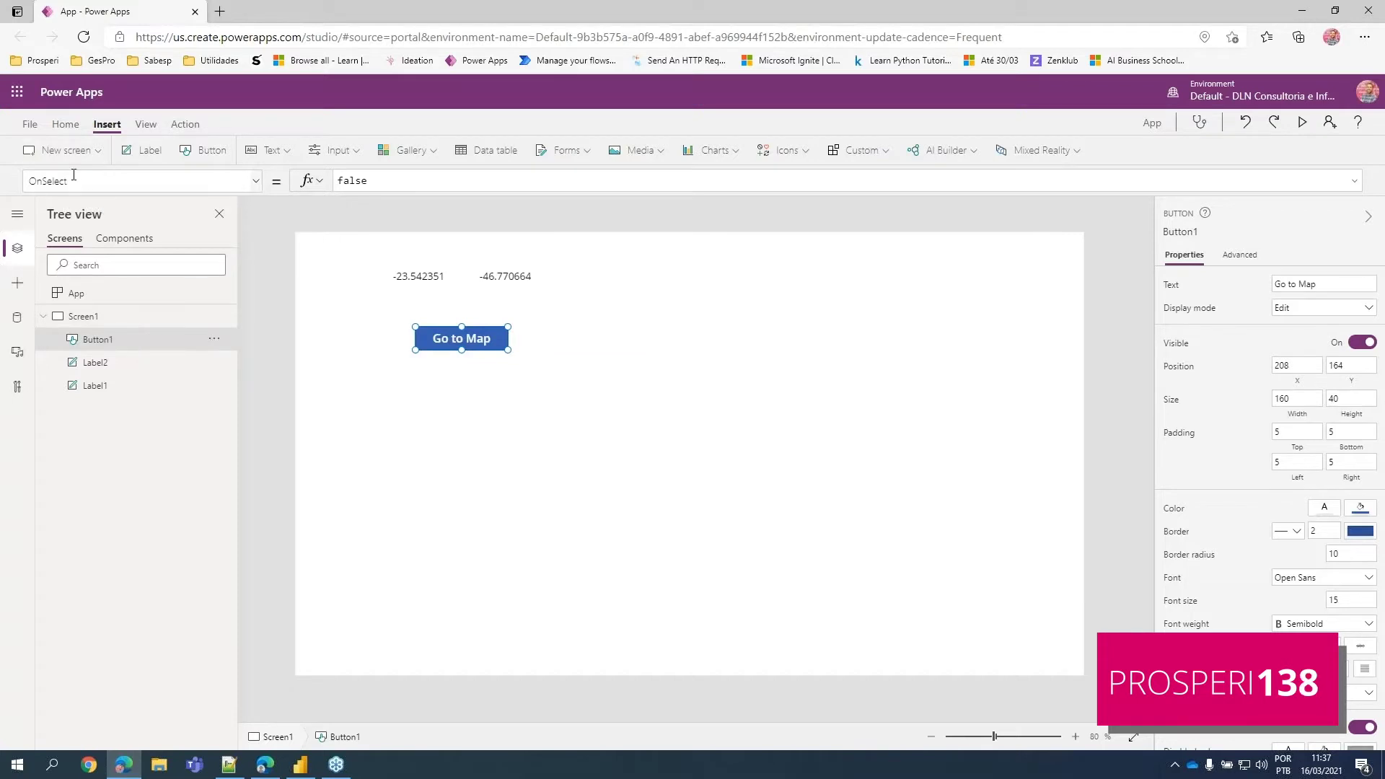
left_click_drag(448, 181, 337, 180)
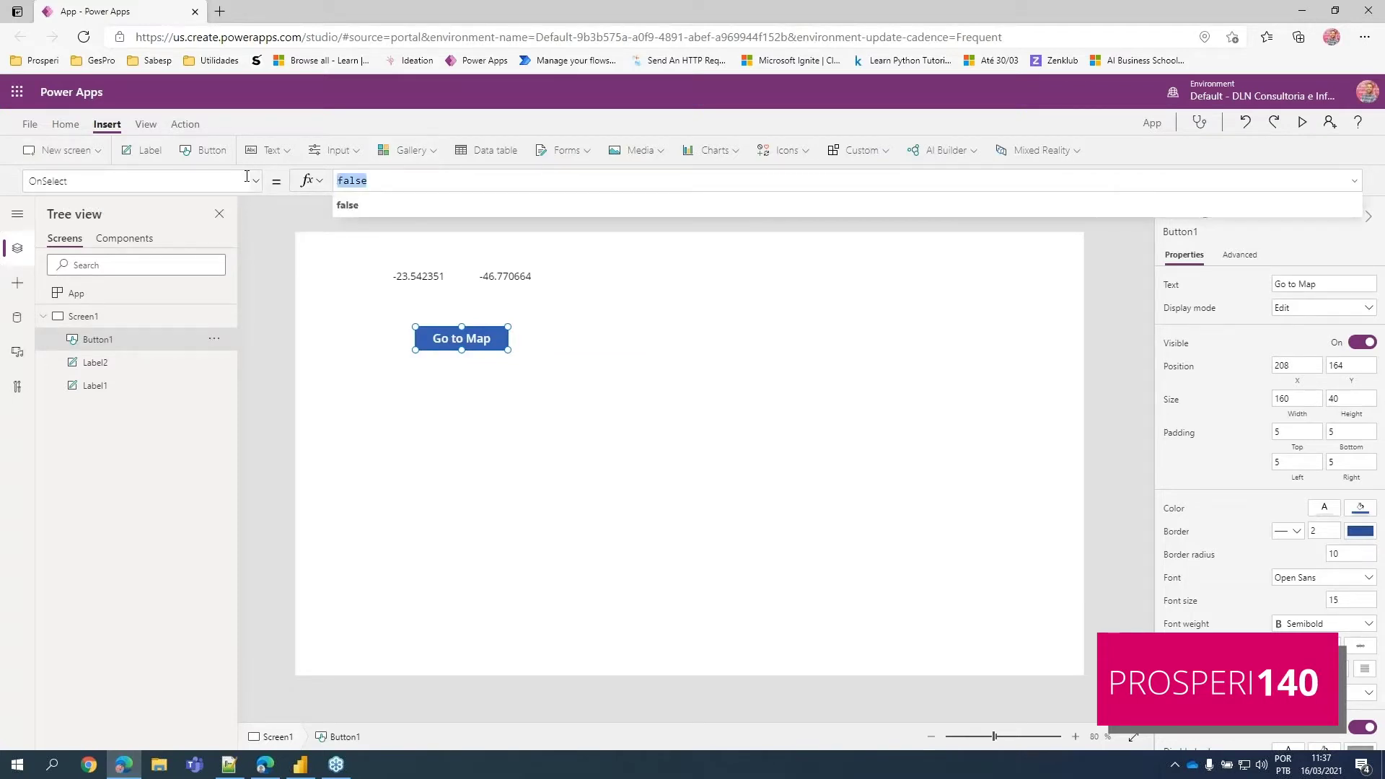
type("Launch(")
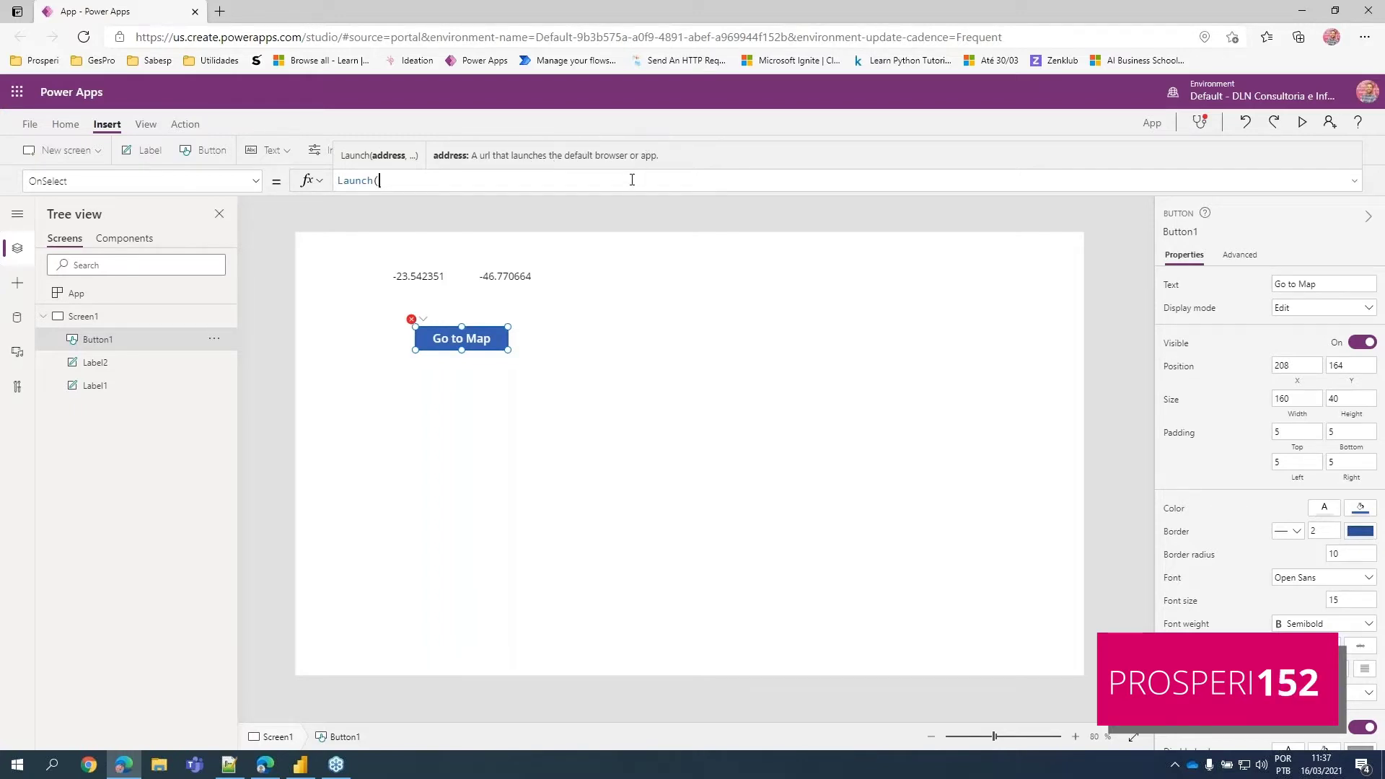
key("ctrl+v")
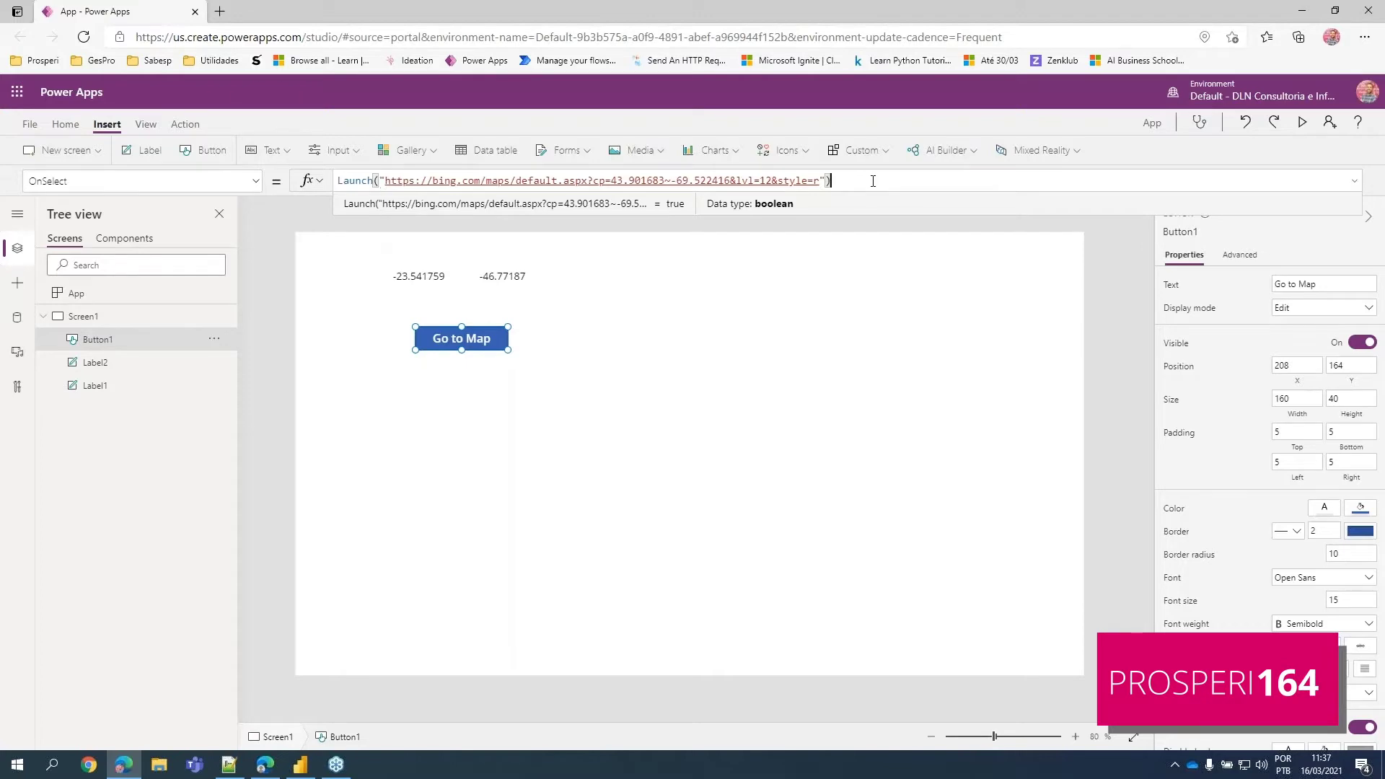
key("Escape")
left_click(578, 340)
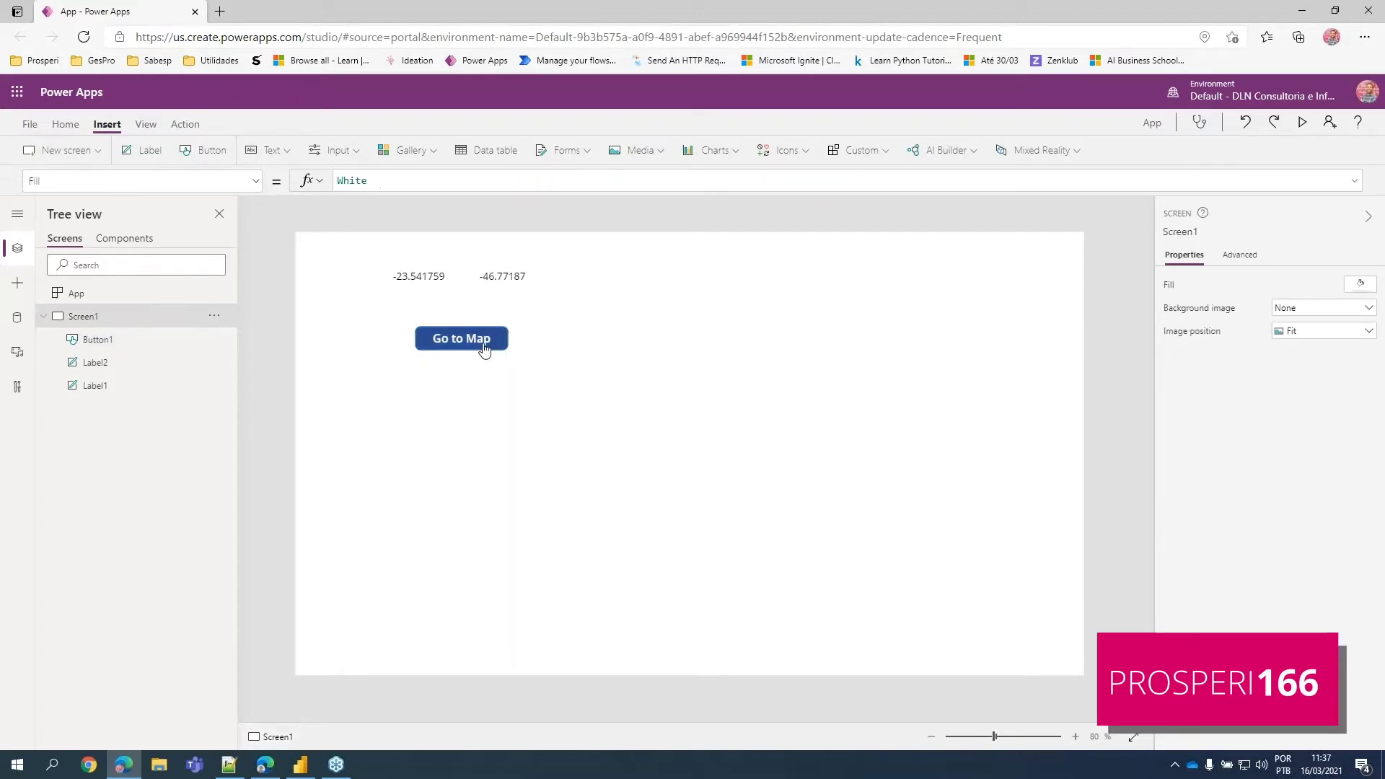
left_click(479, 342, "alt")
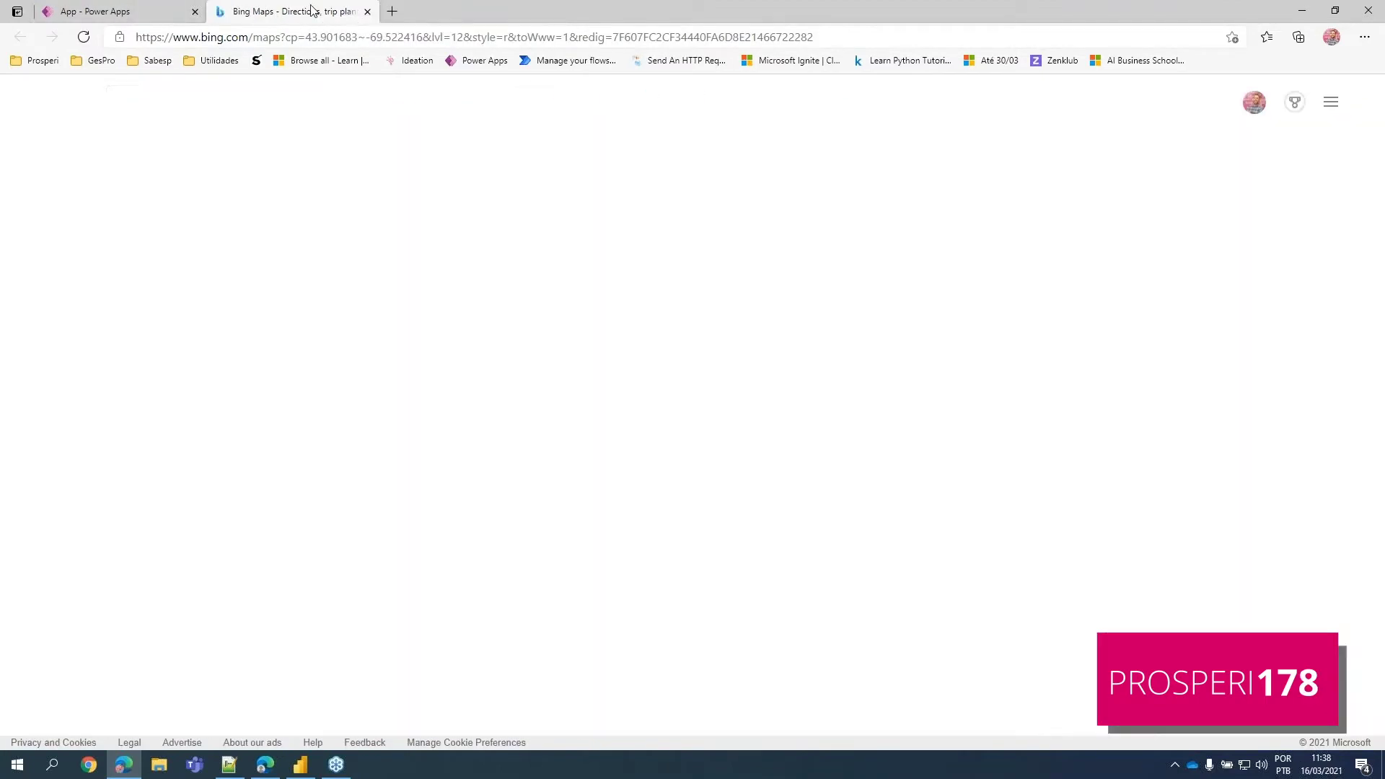
middle_click(312, 10)
Step: In the Go to Map button's Launch formula, replace the fixed latitude with the concatenated expression "&Location.Latitude&"
left_click(490, 343)
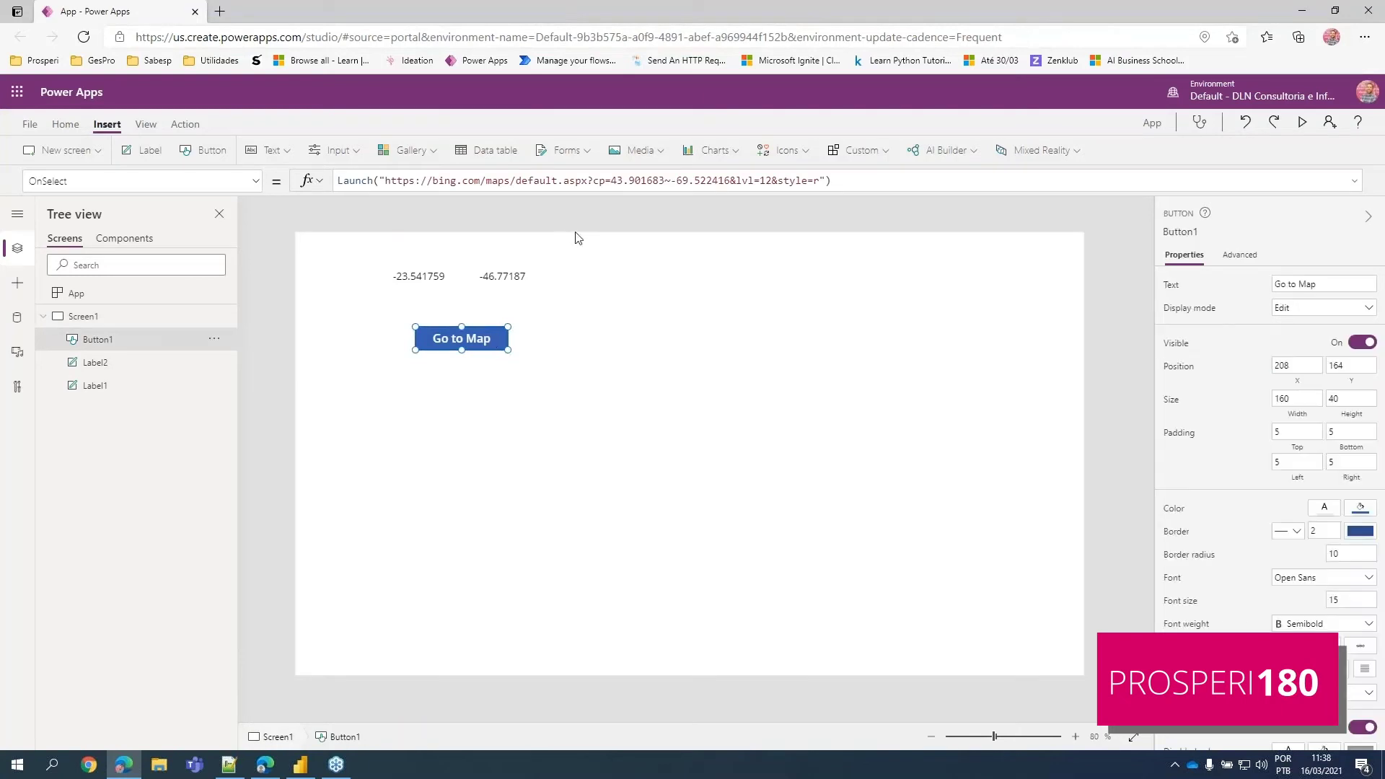
left_click_drag(610, 182, 667, 176)
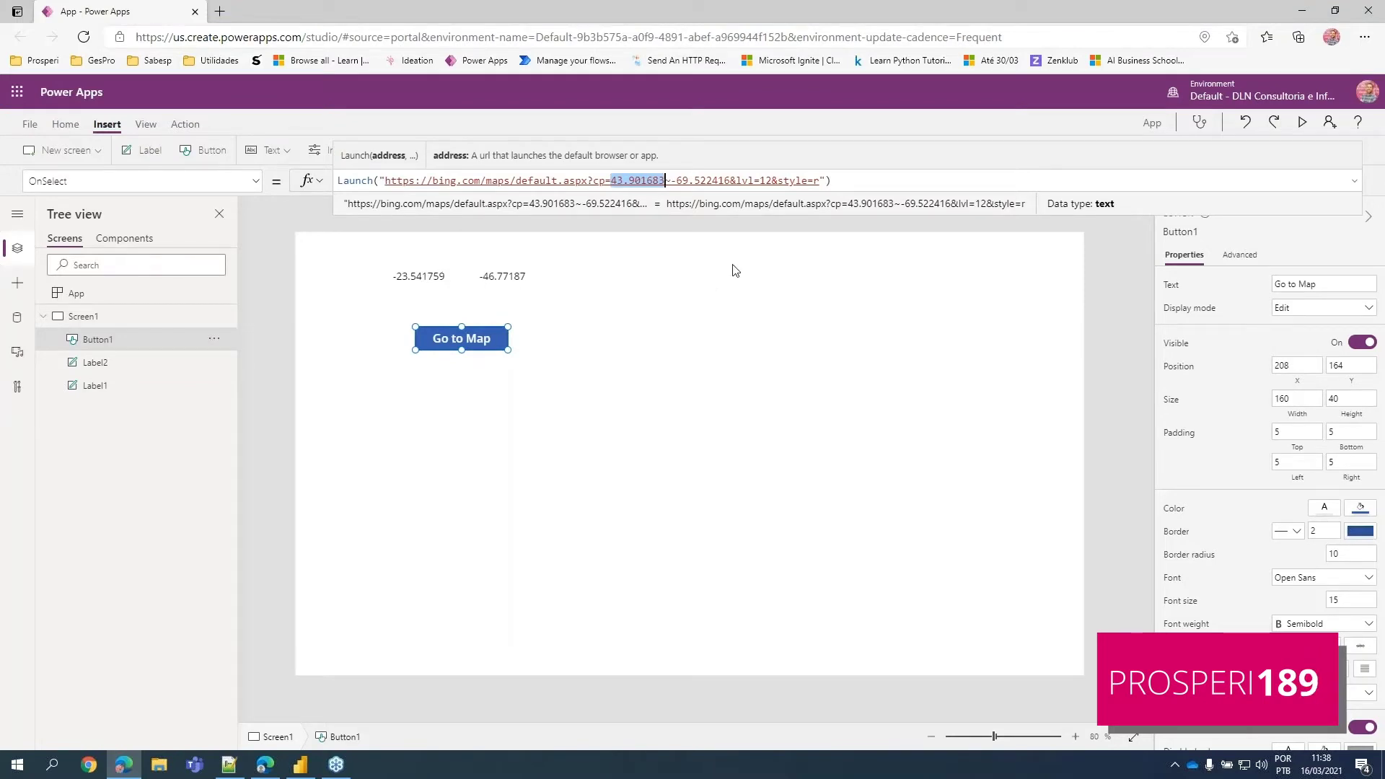
type("\"\"")
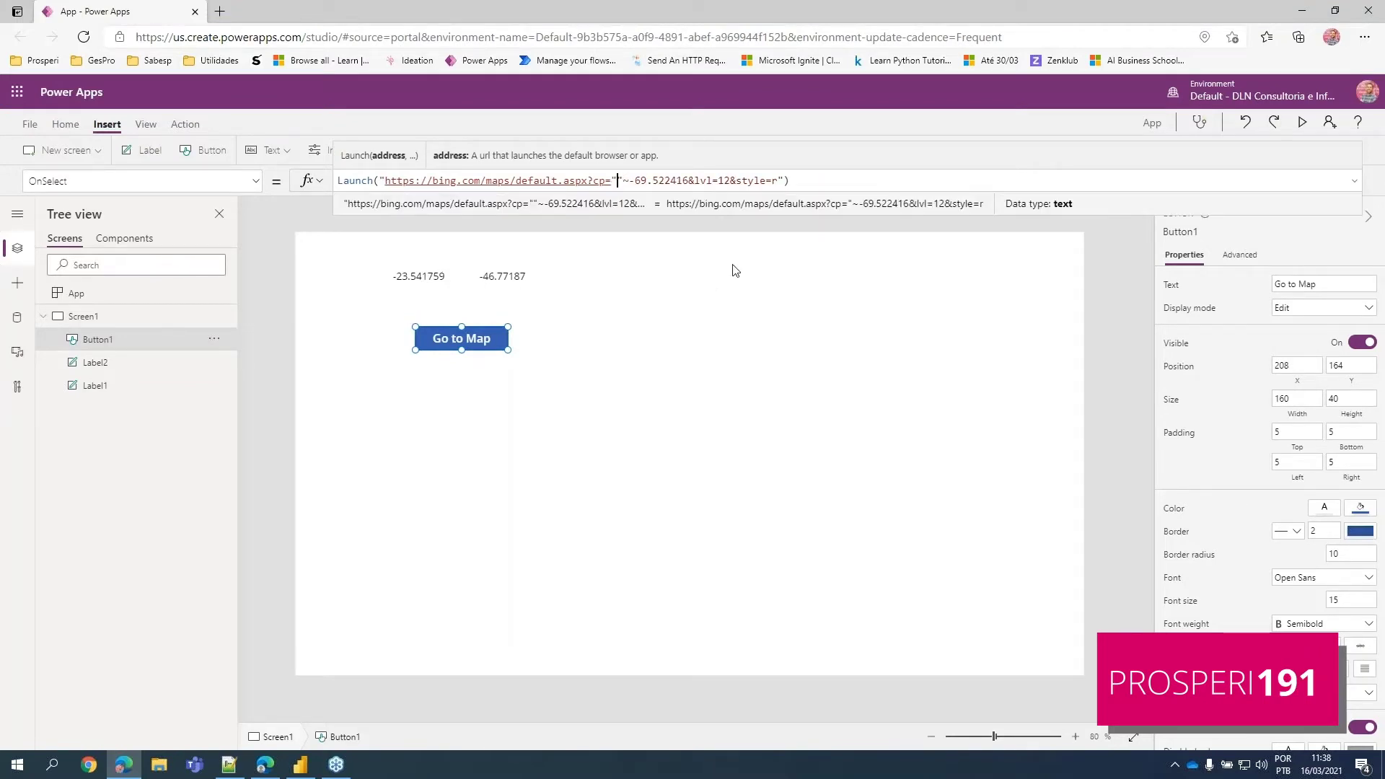
type("&&")
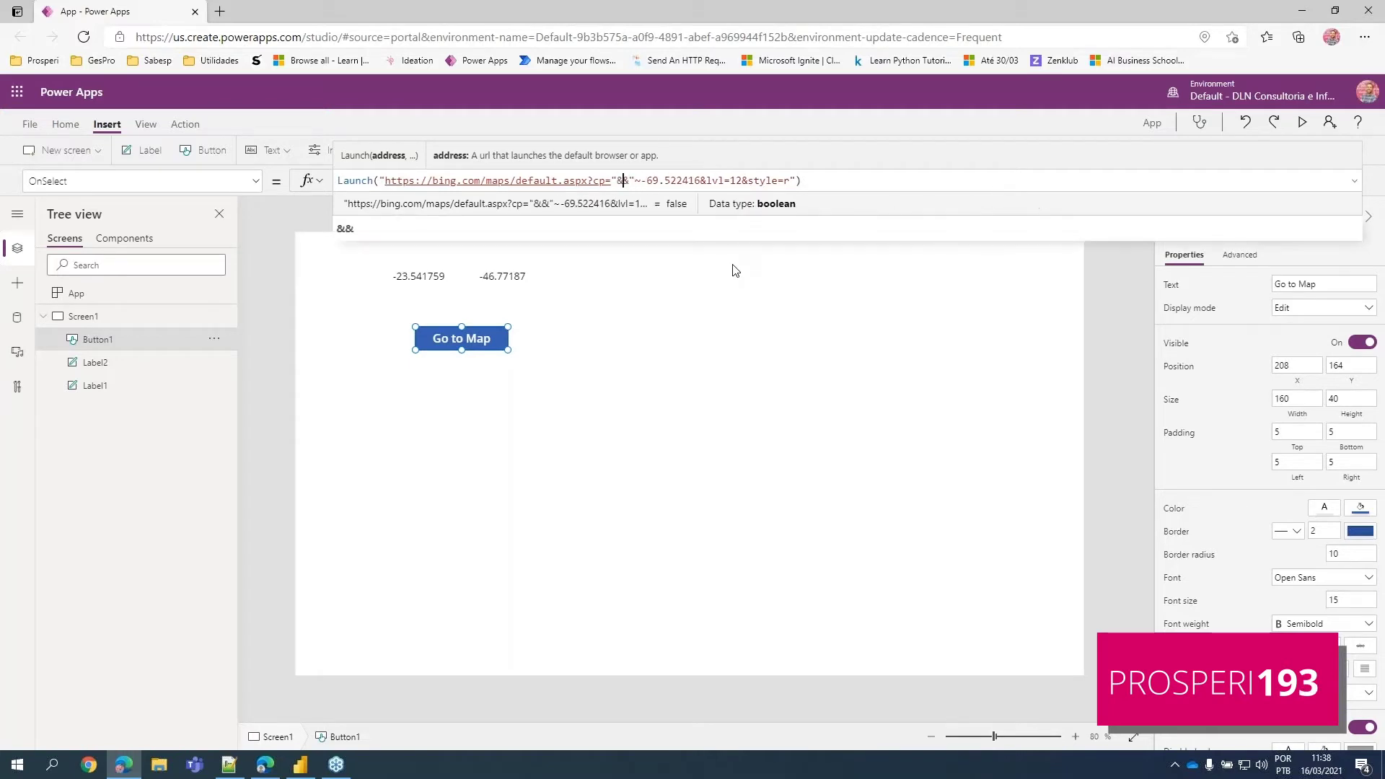
type("Location.")
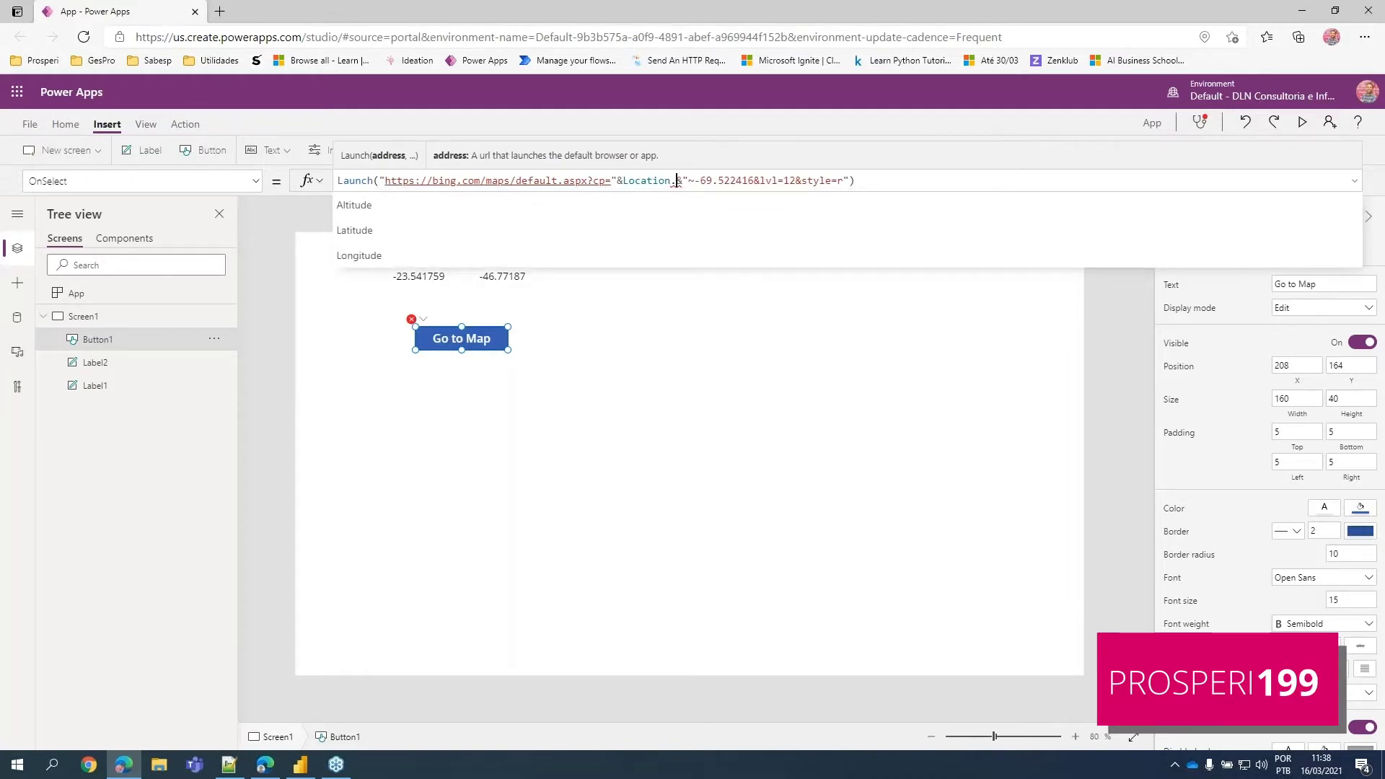
type("Latitid")
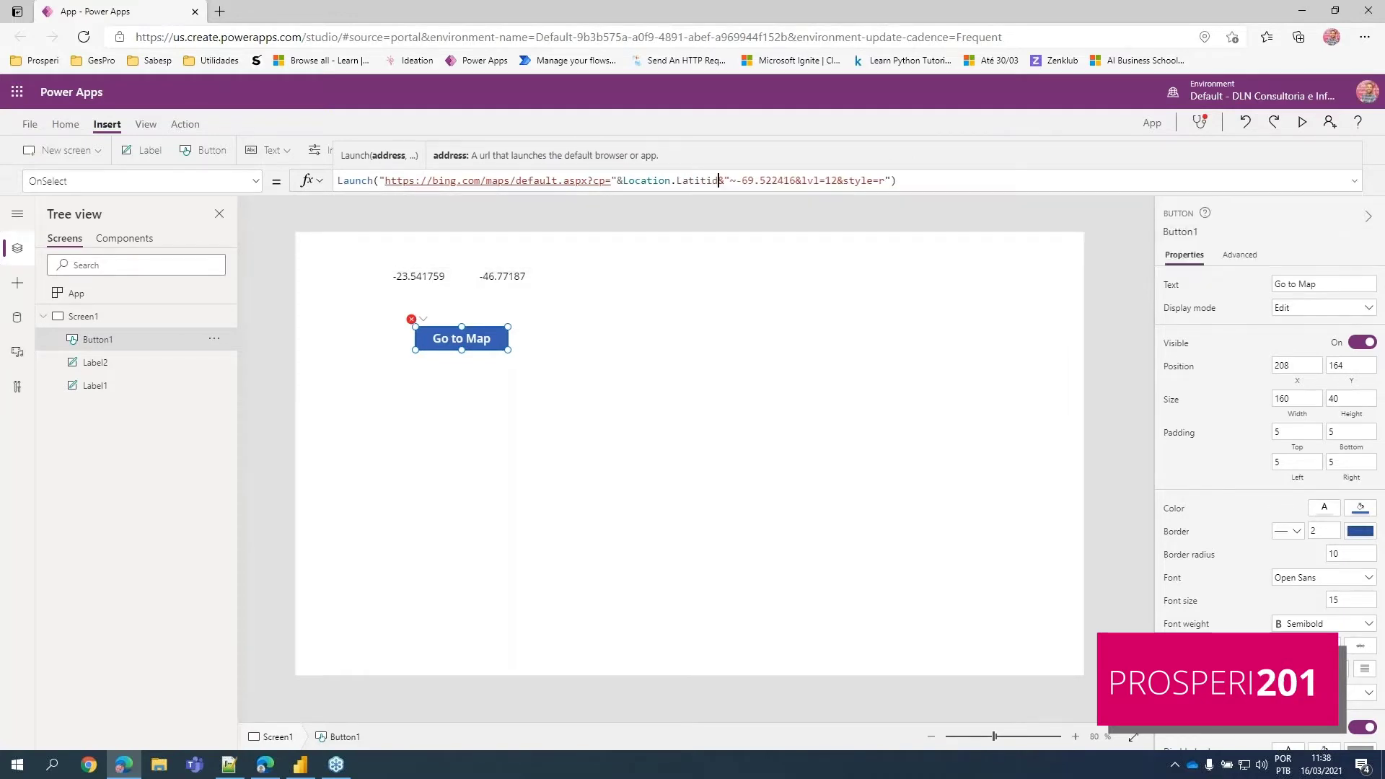
key("BackSpace")
key("BackSpace")
type("ude")
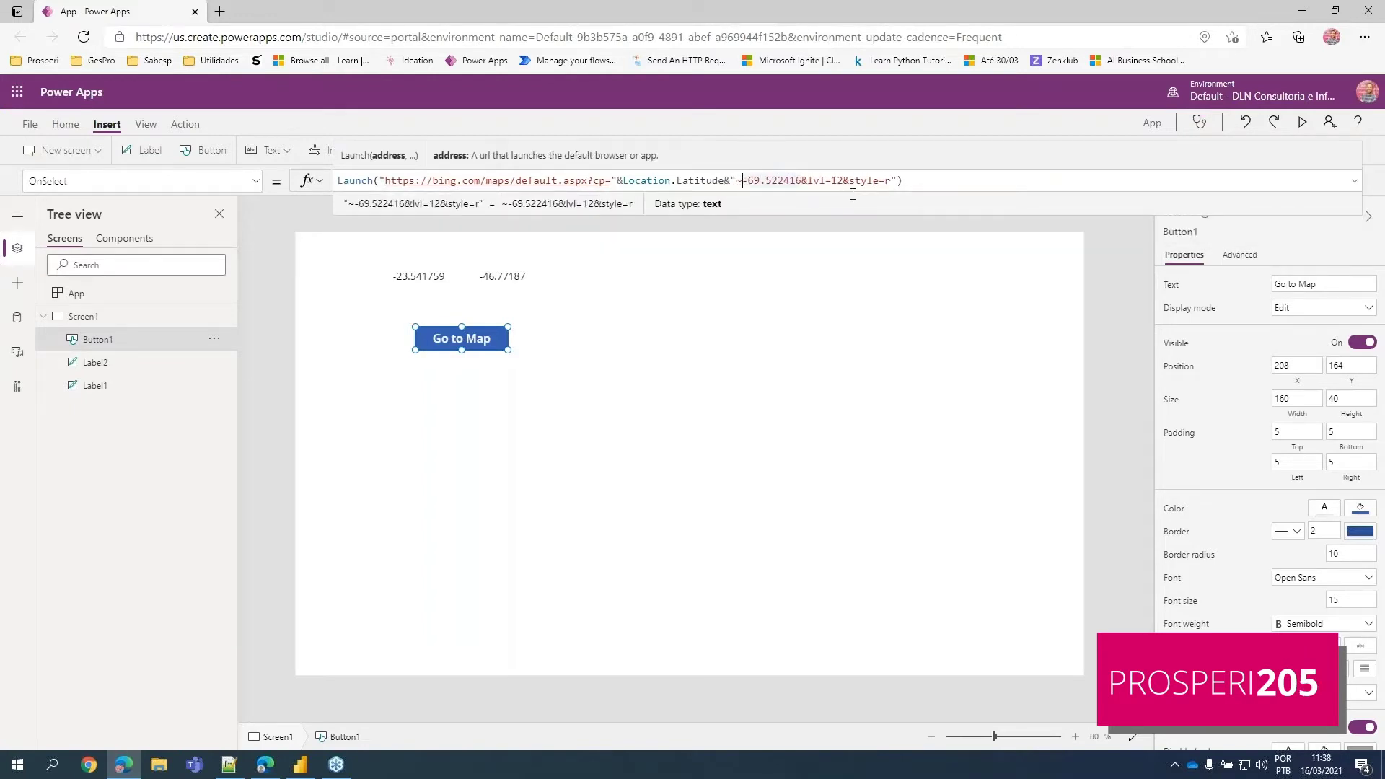
Step: Replace the fixed longitude in the Launch formula with "&Location.Longitude&", test the Go to Map button, and close the map tab
left_click_drag(803, 182, 742, 182)
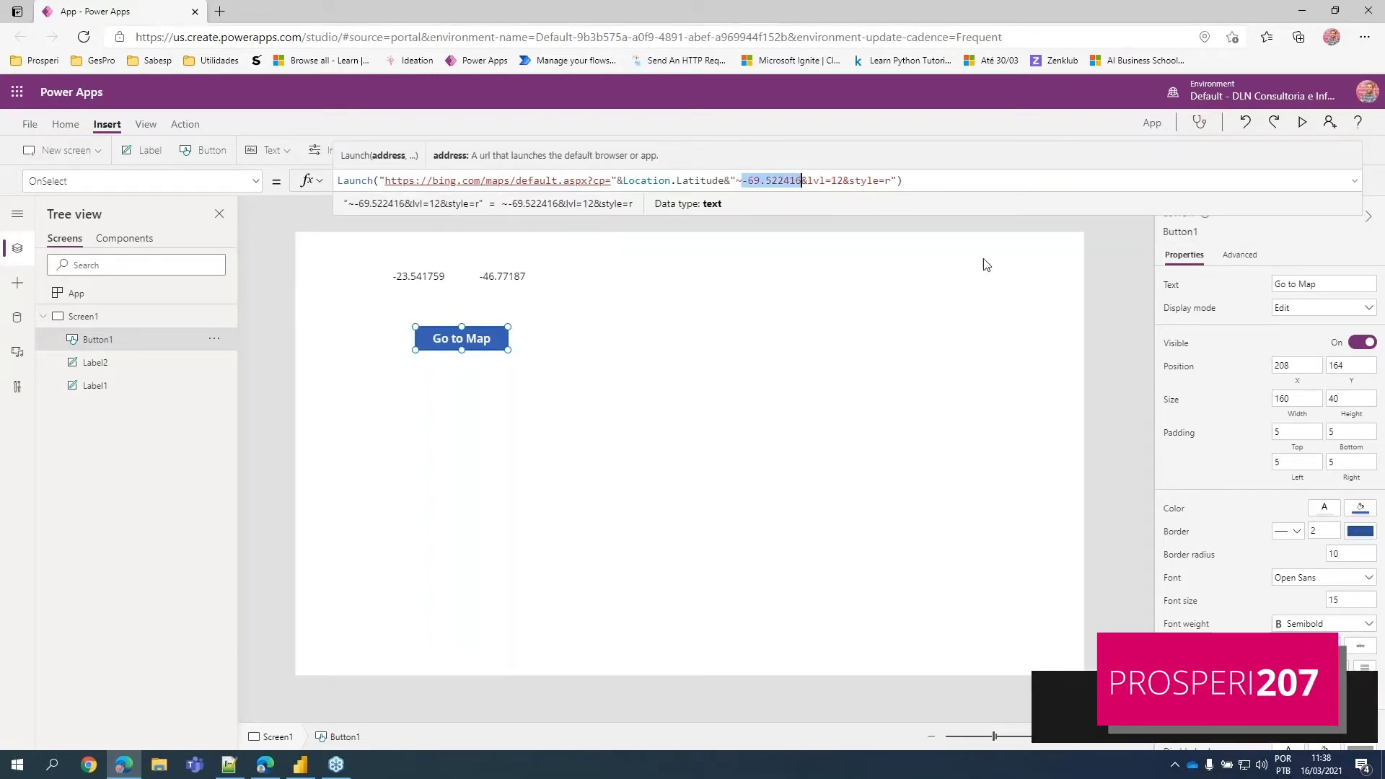
type("\"")
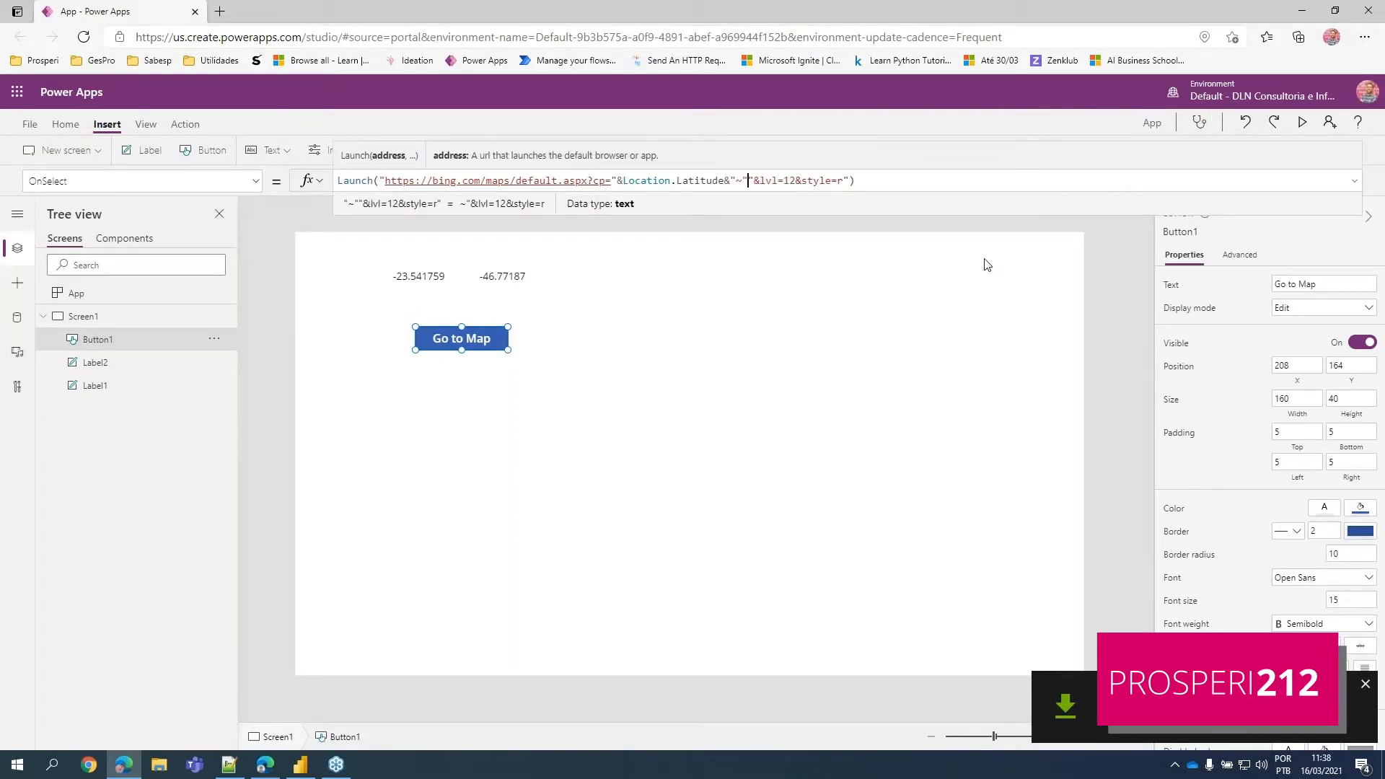
type("&Location.Latitude&\"~\"&")
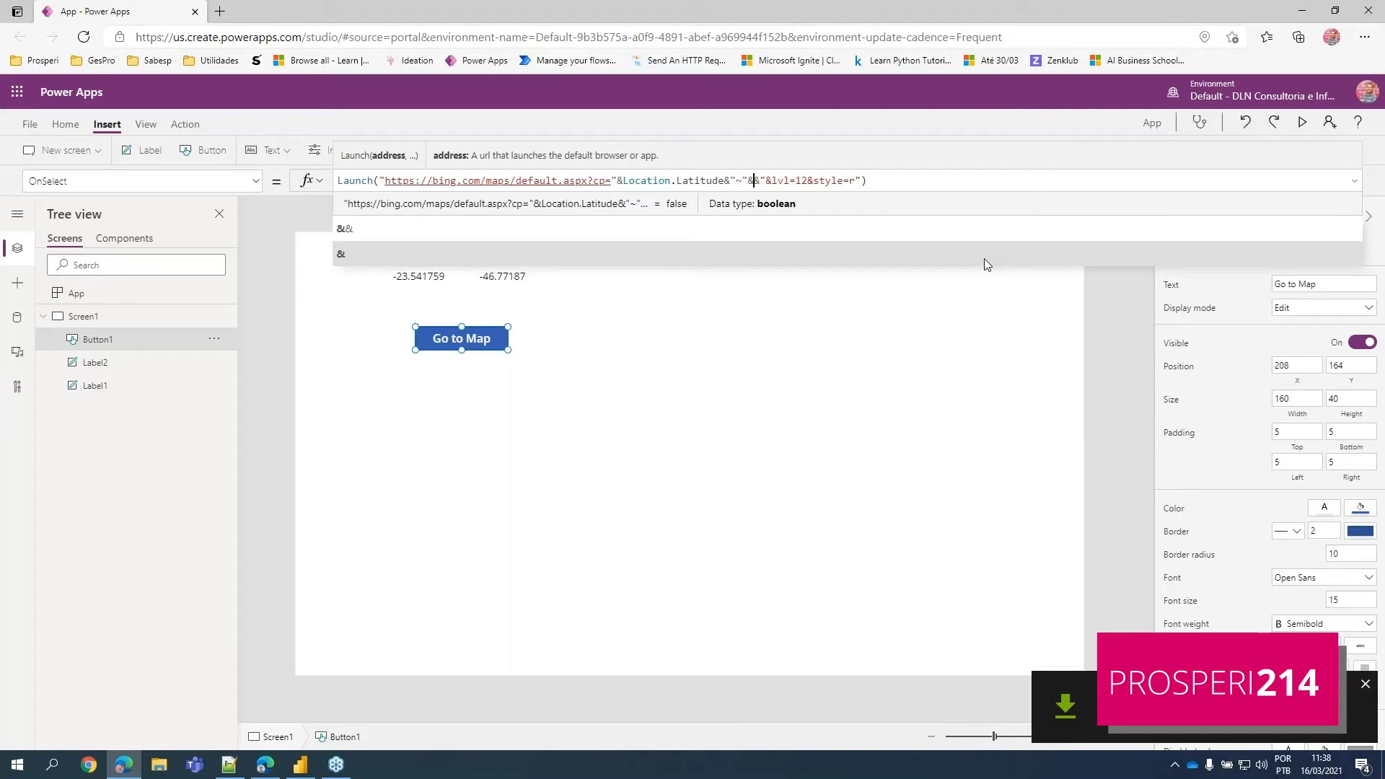
type("Location.")
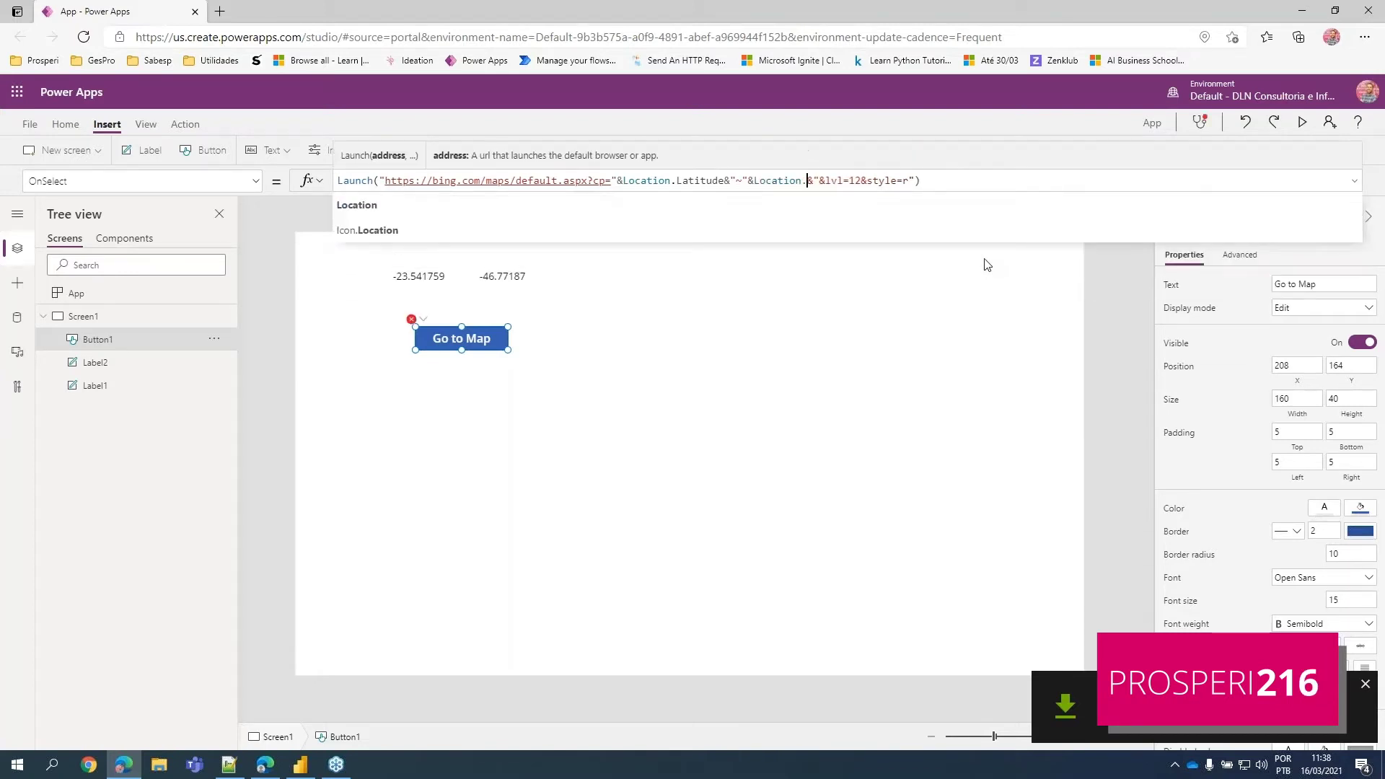
type("Longitu")
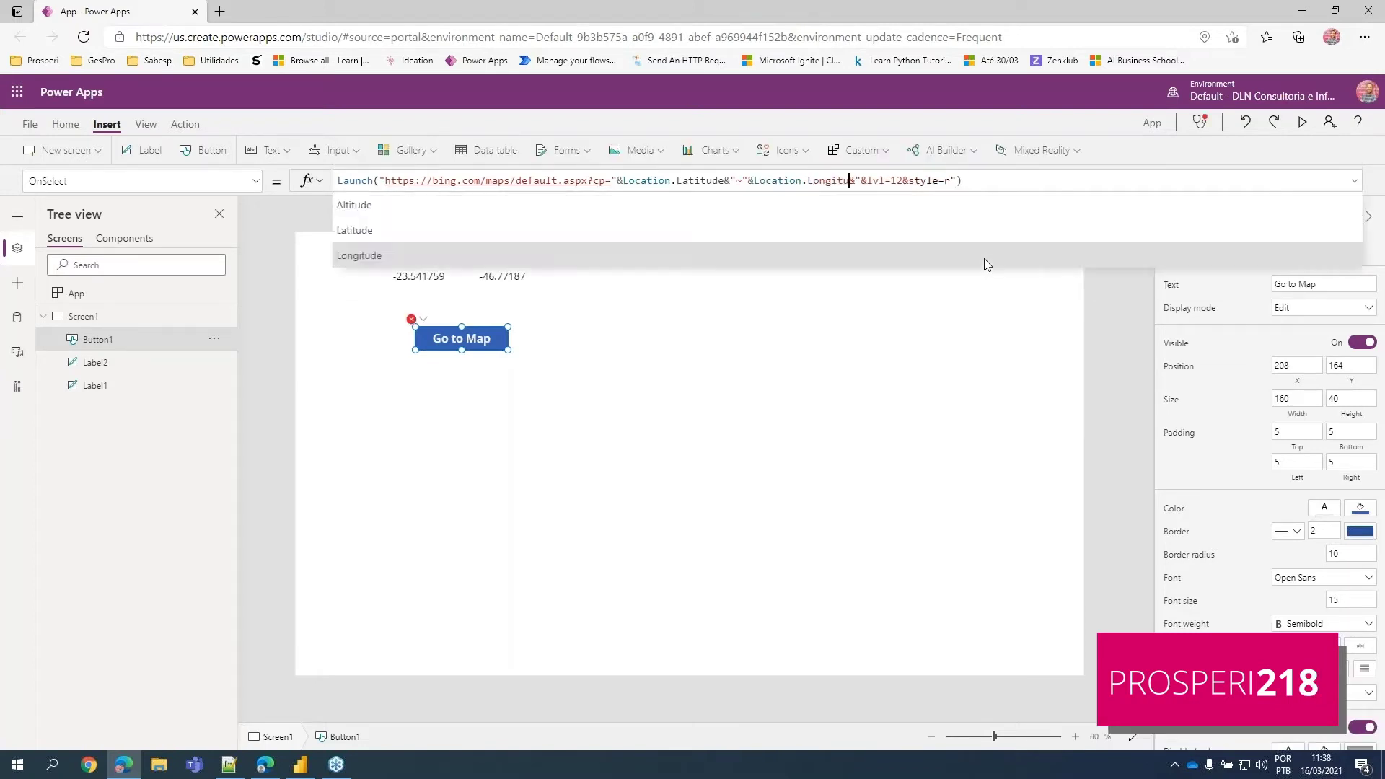
type("de")
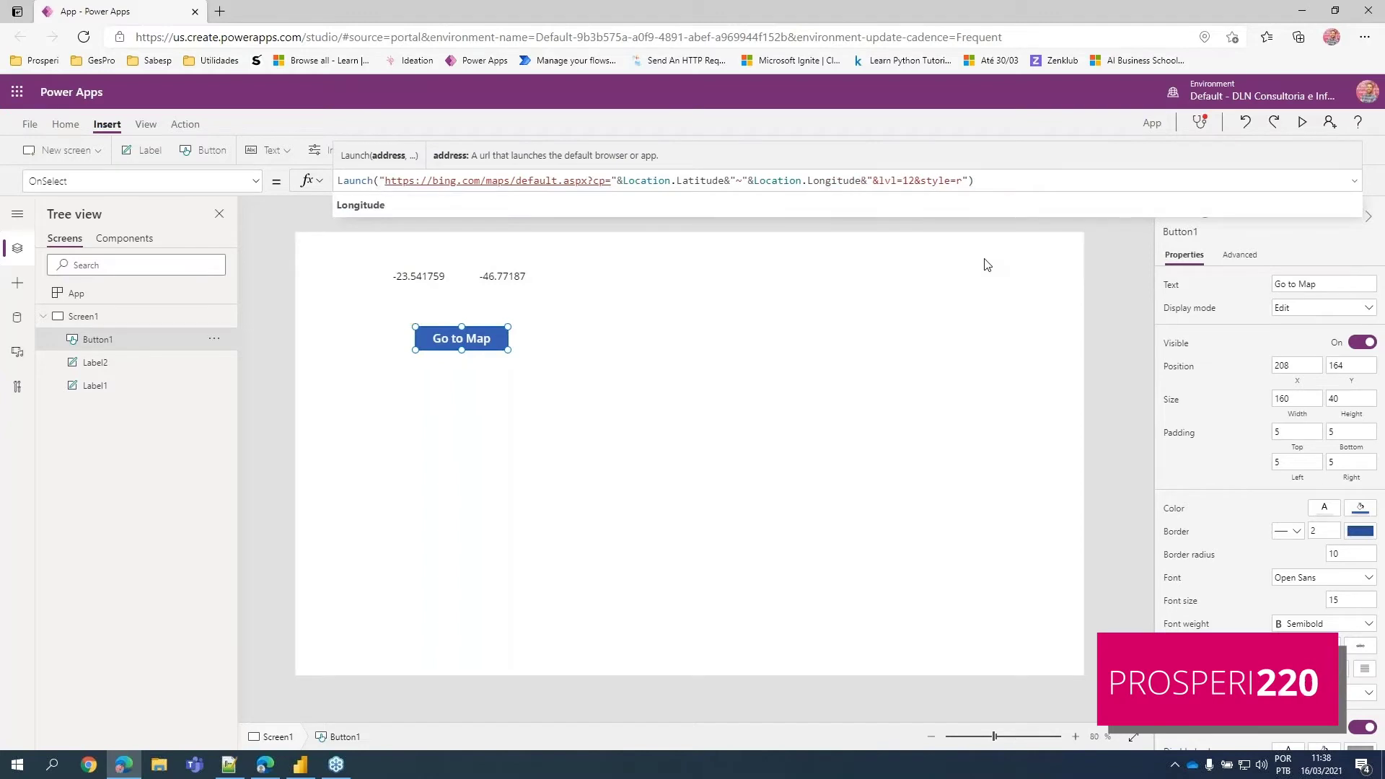
left_click(970, 294)
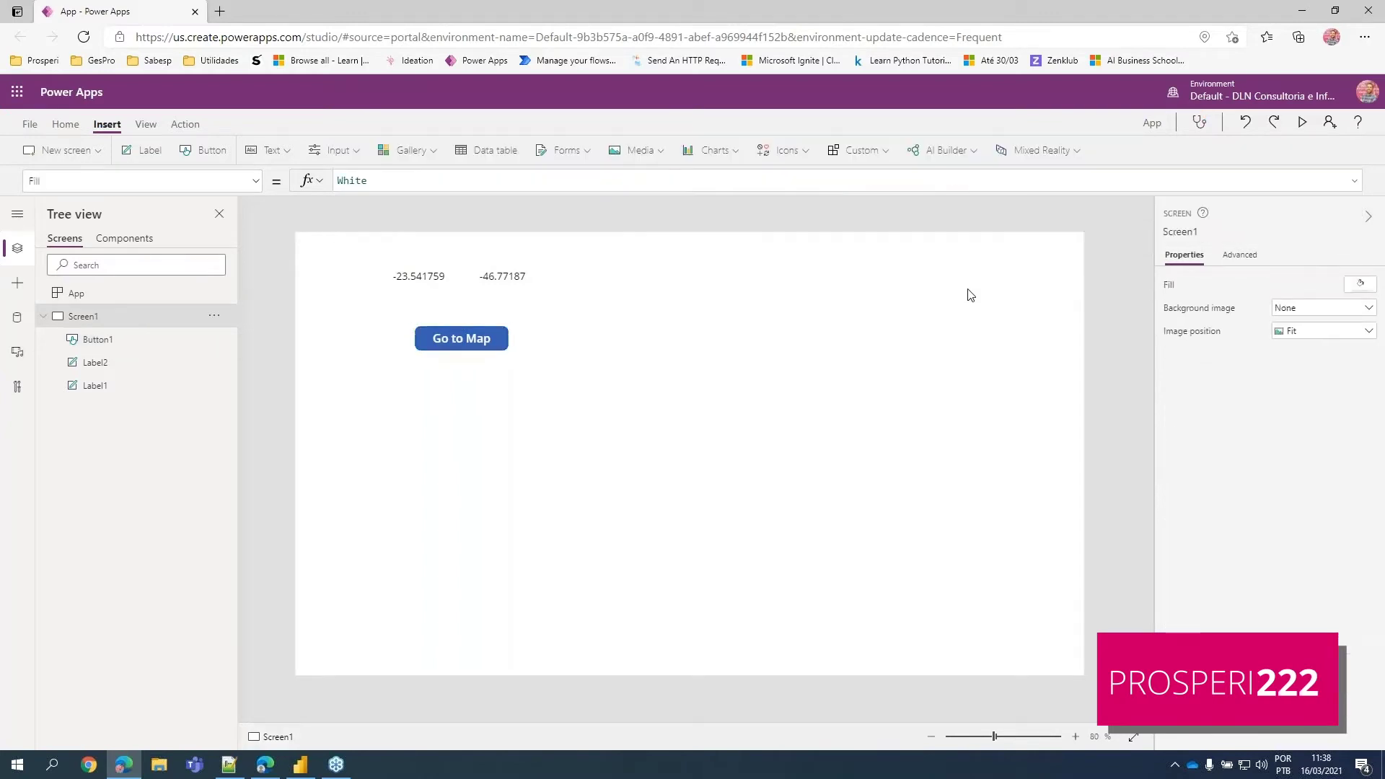
left_click(473, 348, "alt")
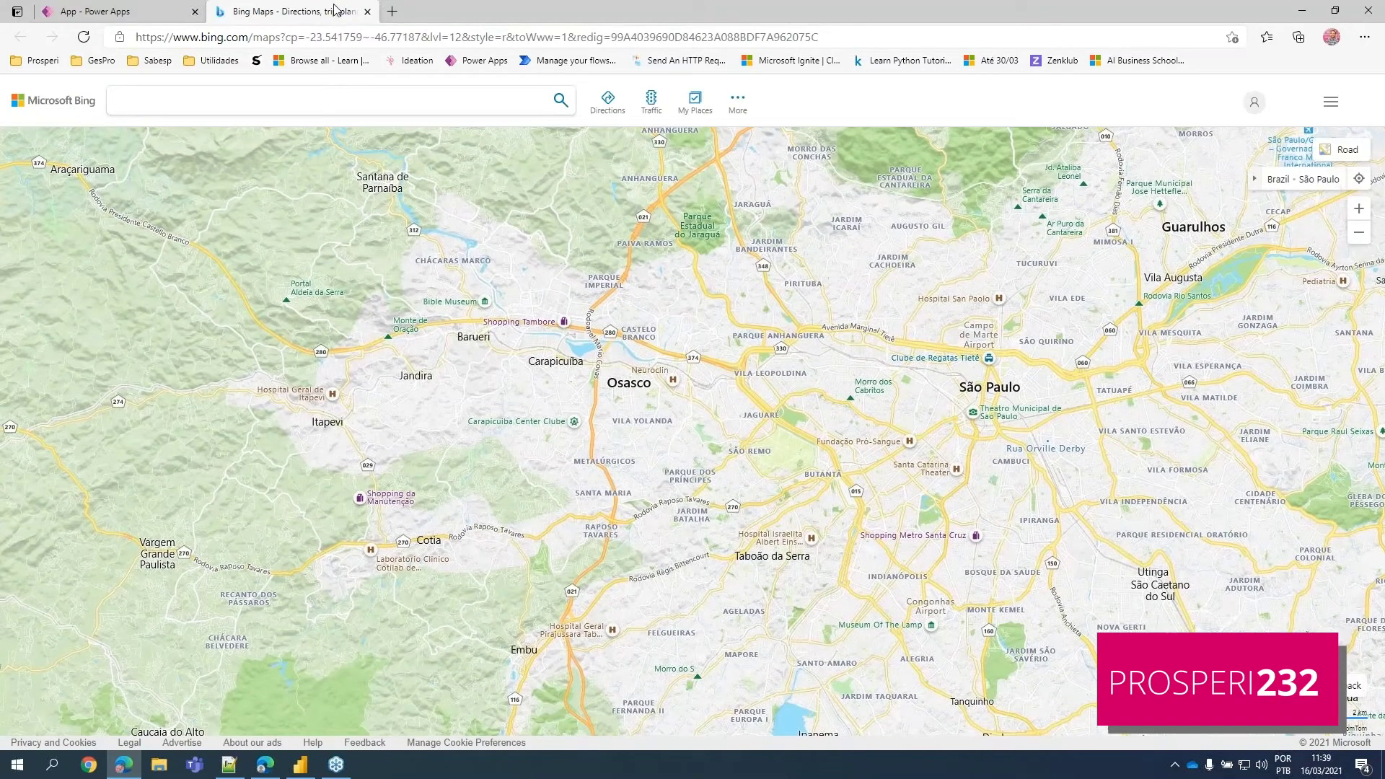
left_click(367, 11)
Step: Set the map zoom level in the Go to Map button's Launch URL to lvl=17
left_click(489, 342)
left_click(906, 180)
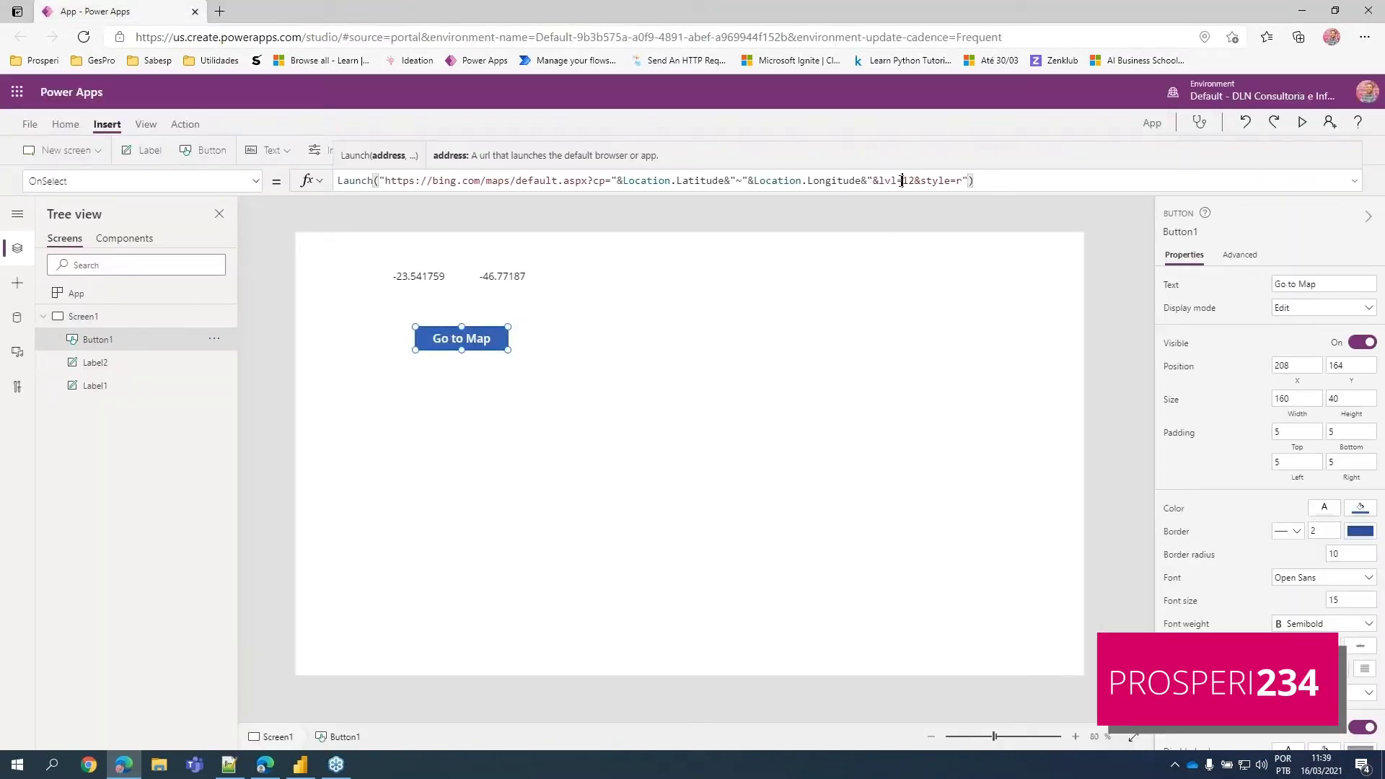
key("Delete")
type("7")
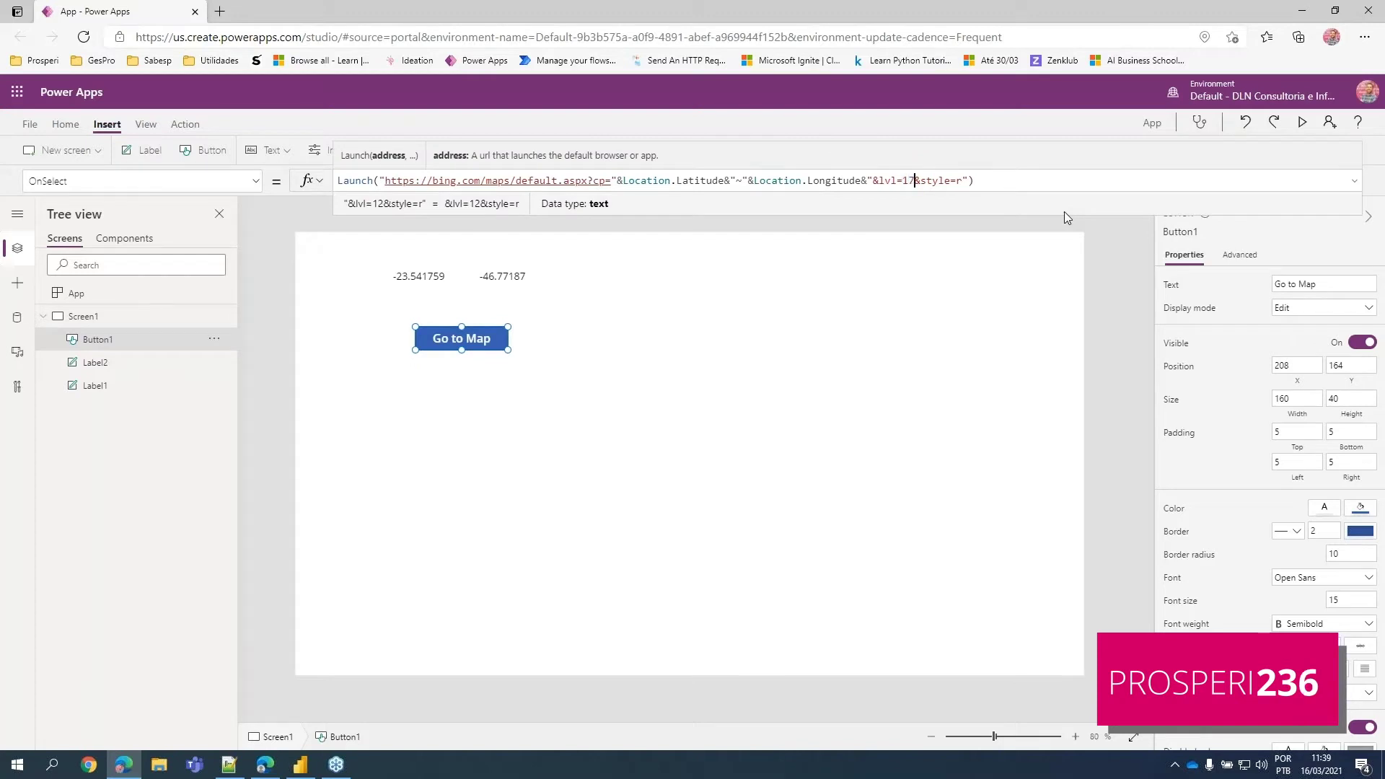
left_click(726, 334)
Step: Test the Go to Map button at the new zoom level, and close the Bing Maps tab
left_click(462, 339, "alt")
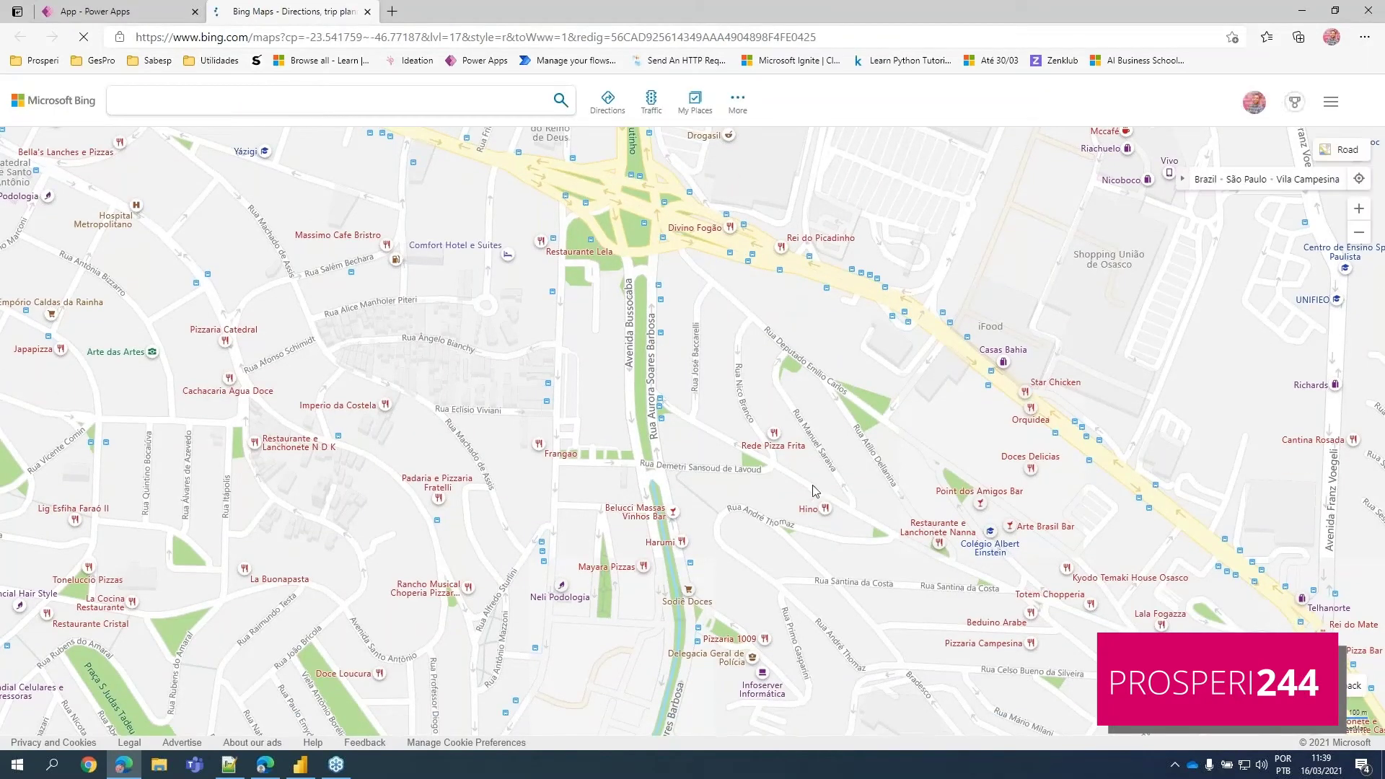
left_click(110, 10)
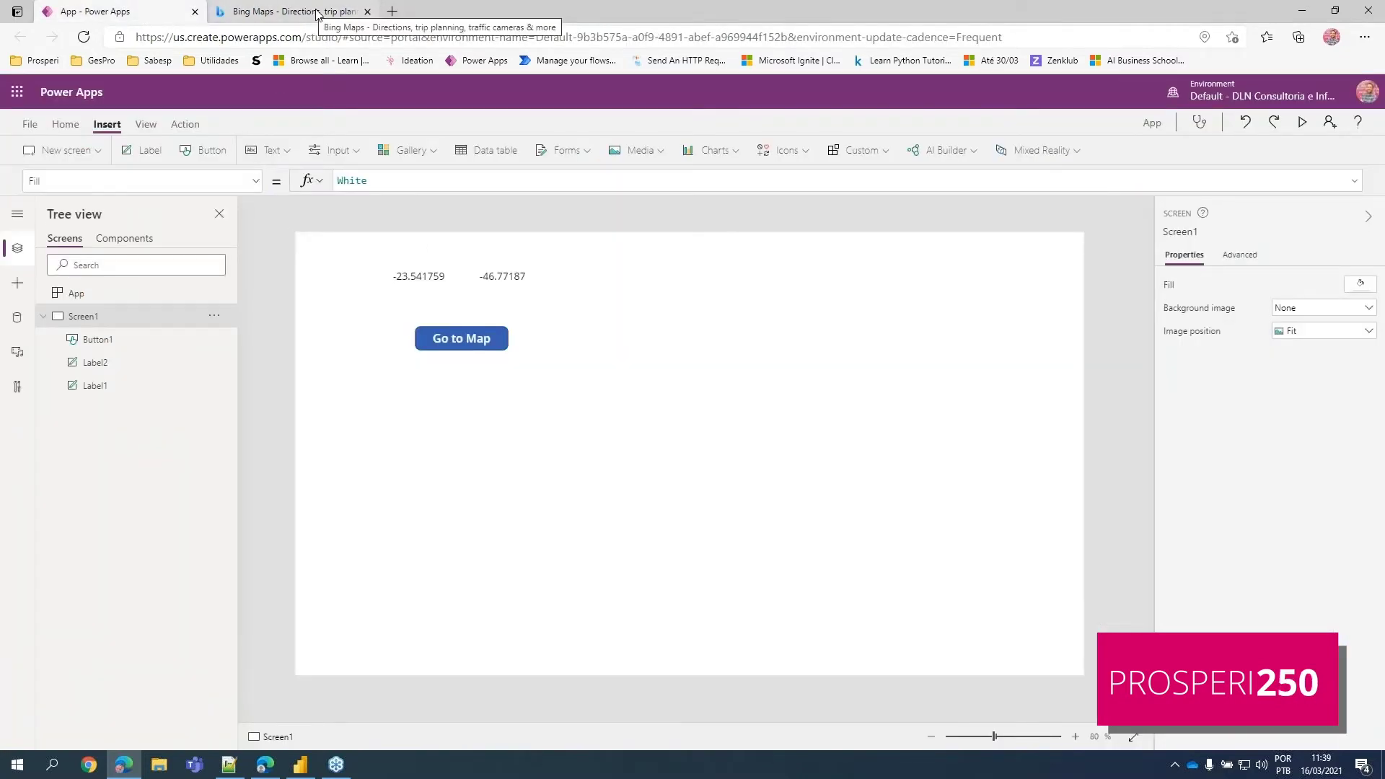
left_click(367, 12)
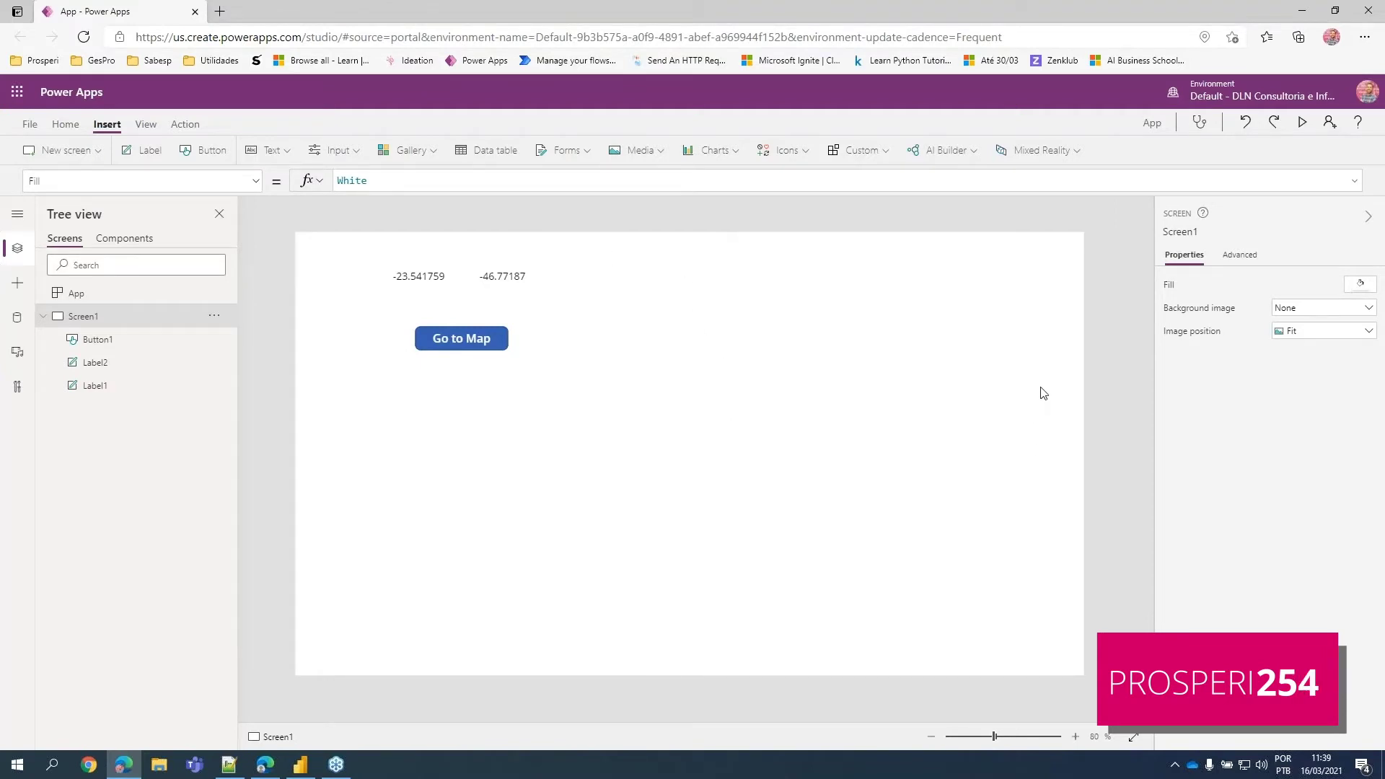
Step: Open the data source picker for the app and browse its list of available connectors
left_click(17, 317)
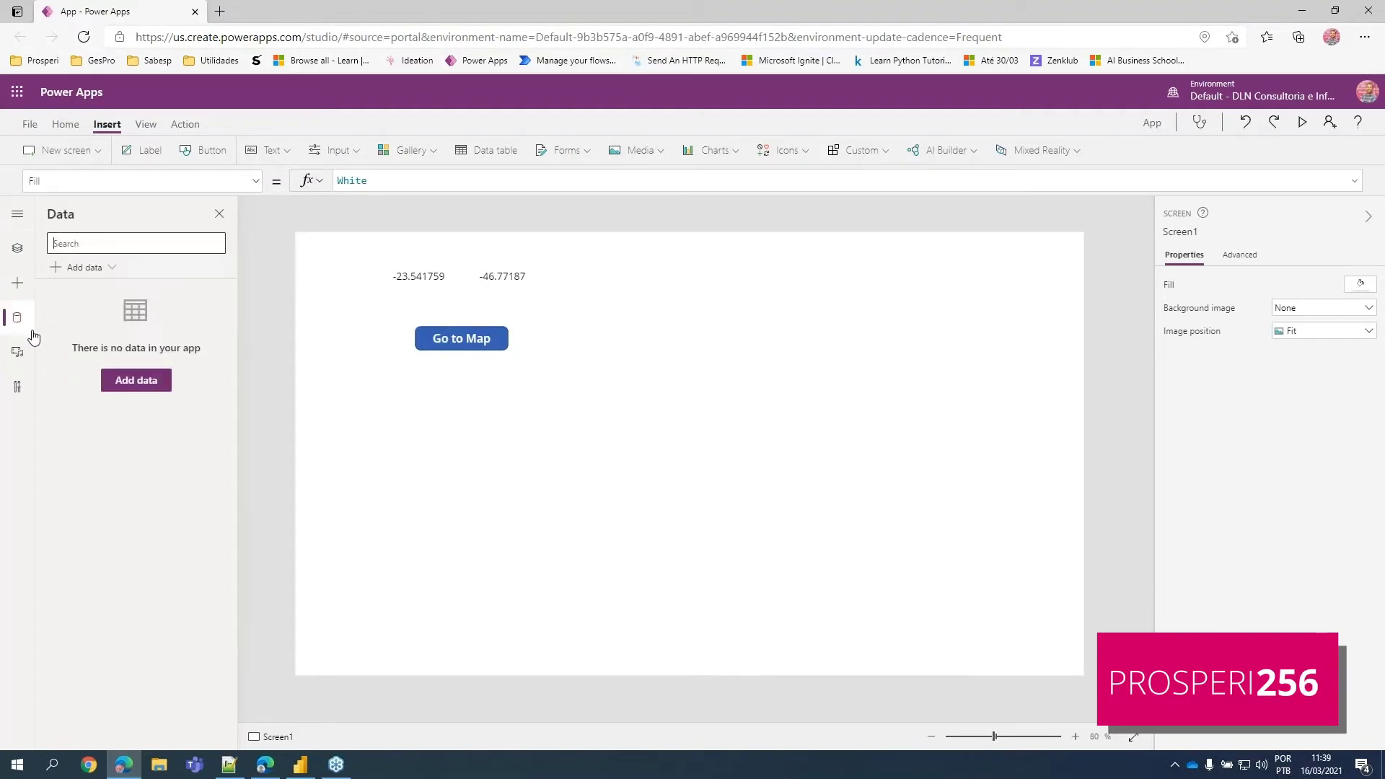
left_click(143, 385)
left_click(287, 641)
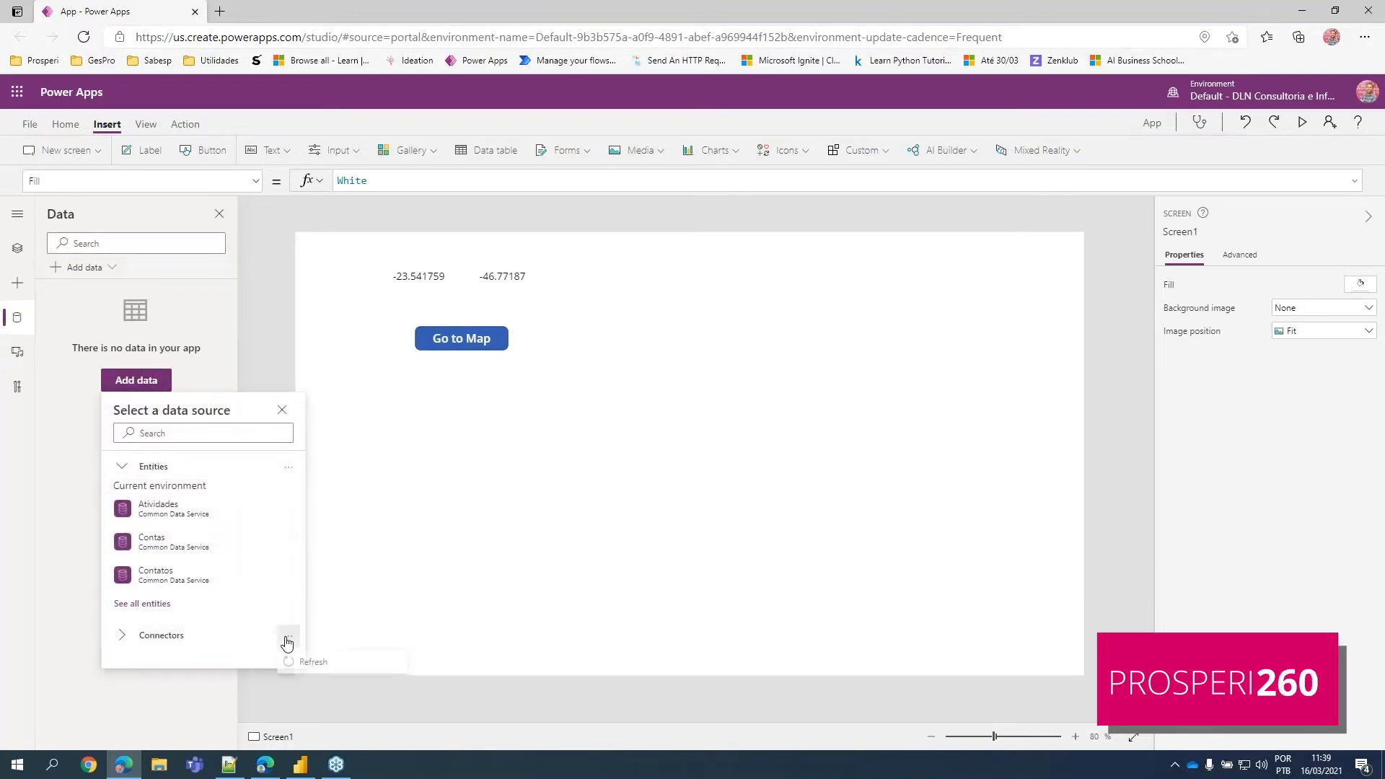
left_click(138, 635)
left_click(139, 636)
scroll(216, 604, "down", 2)
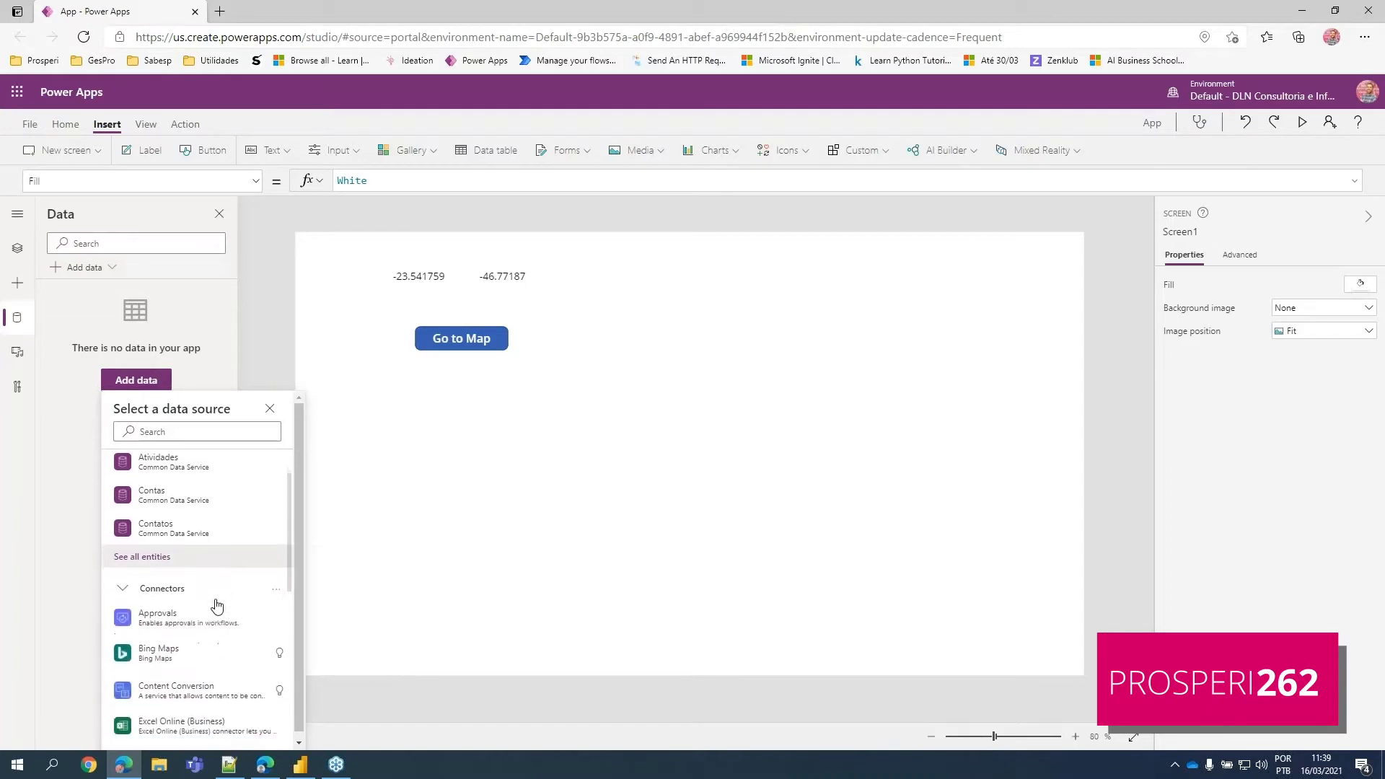
scroll(263, 575, "down", 2)
scroll(263, 570, "up", 2)
scroll(267, 548, "down", 1)
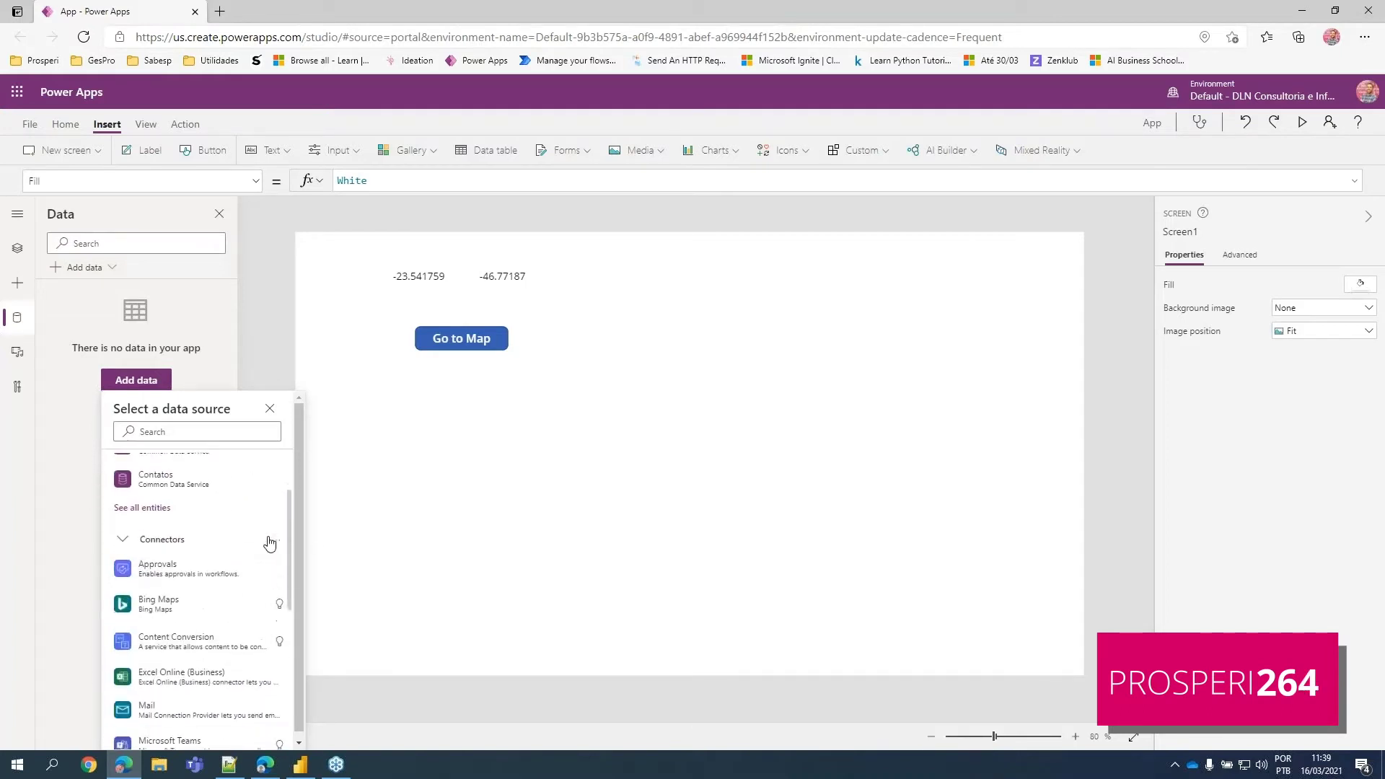
scroll(268, 547, "down", 3)
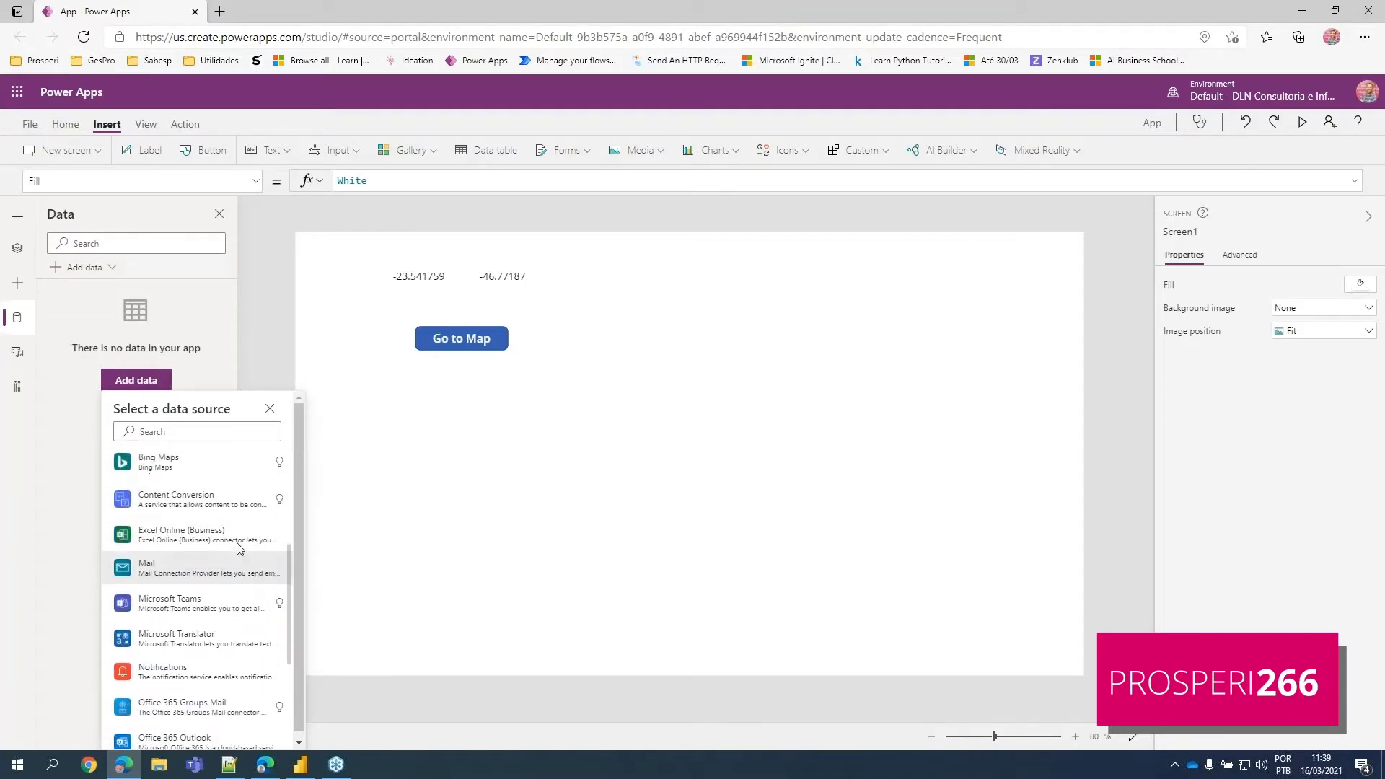
scroll(240, 534, "up", 4)
Step: Search the data sources for "bing" and add the Bing Maps connector to the app using the existing connection
left_click(185, 433)
type("bing")
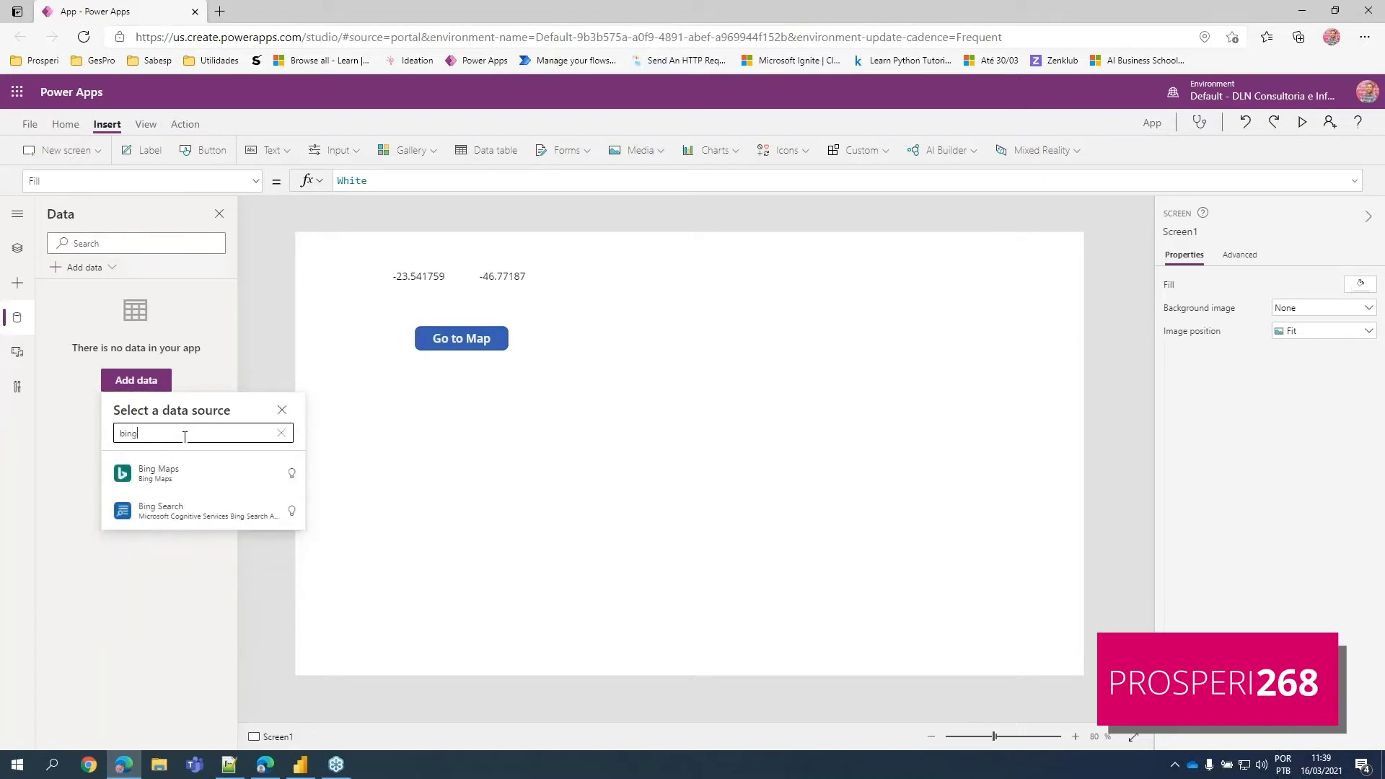
left_click(201, 472)
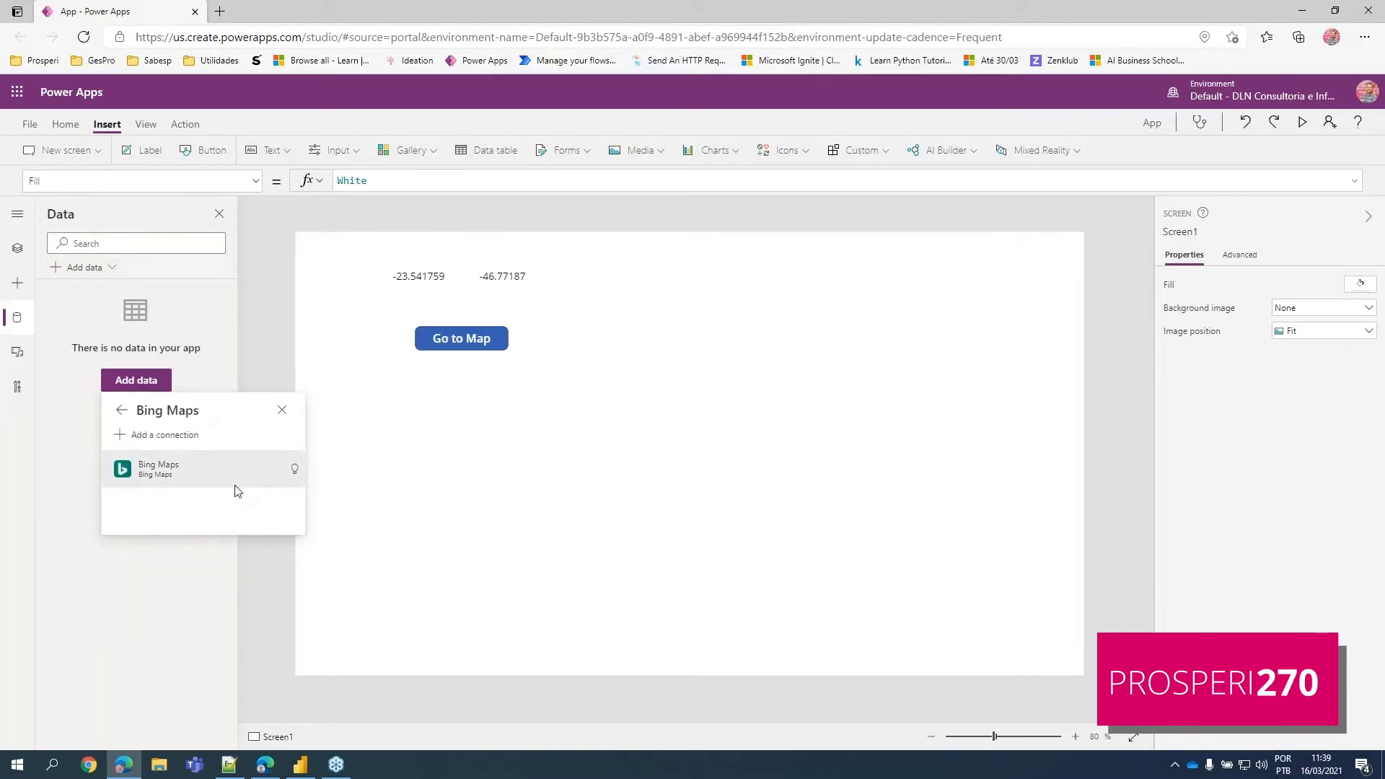
left_click(192, 473)
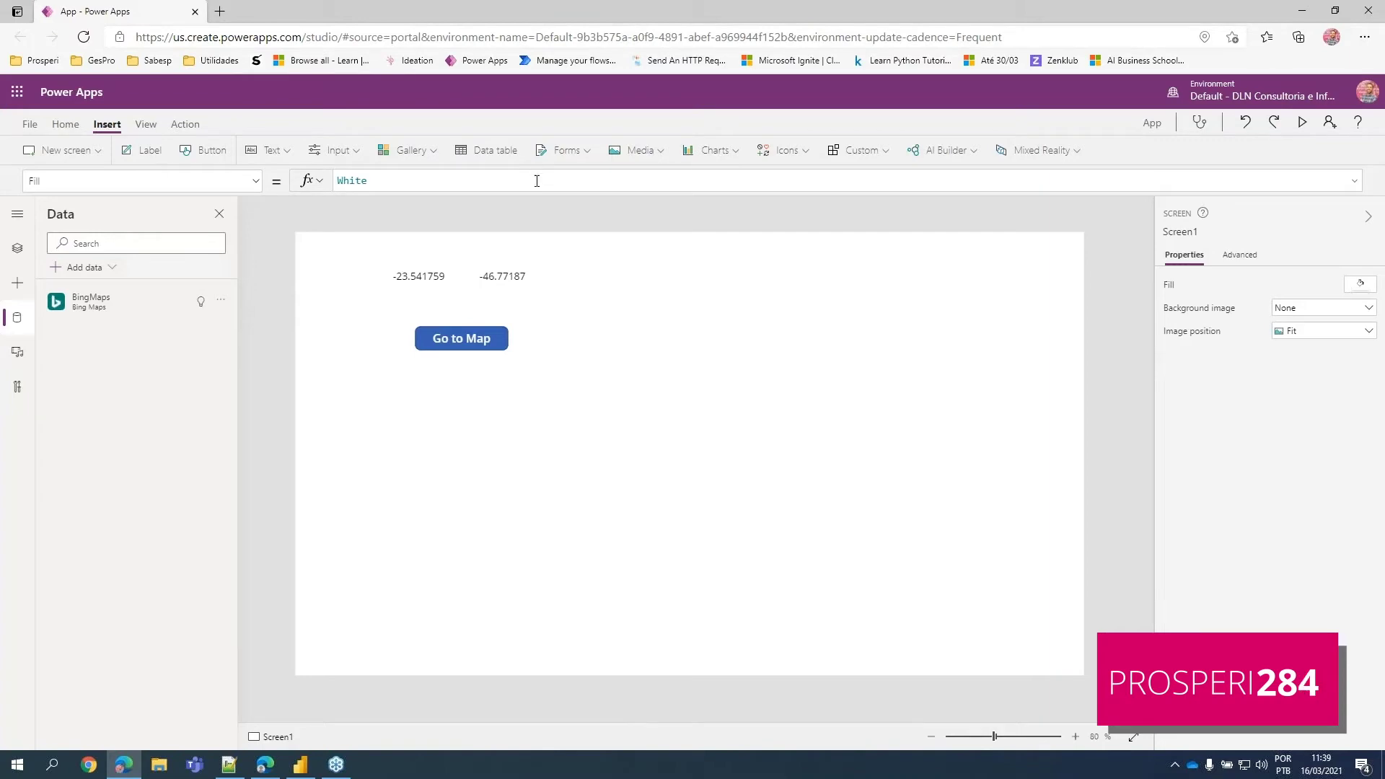
left_click(220, 10)
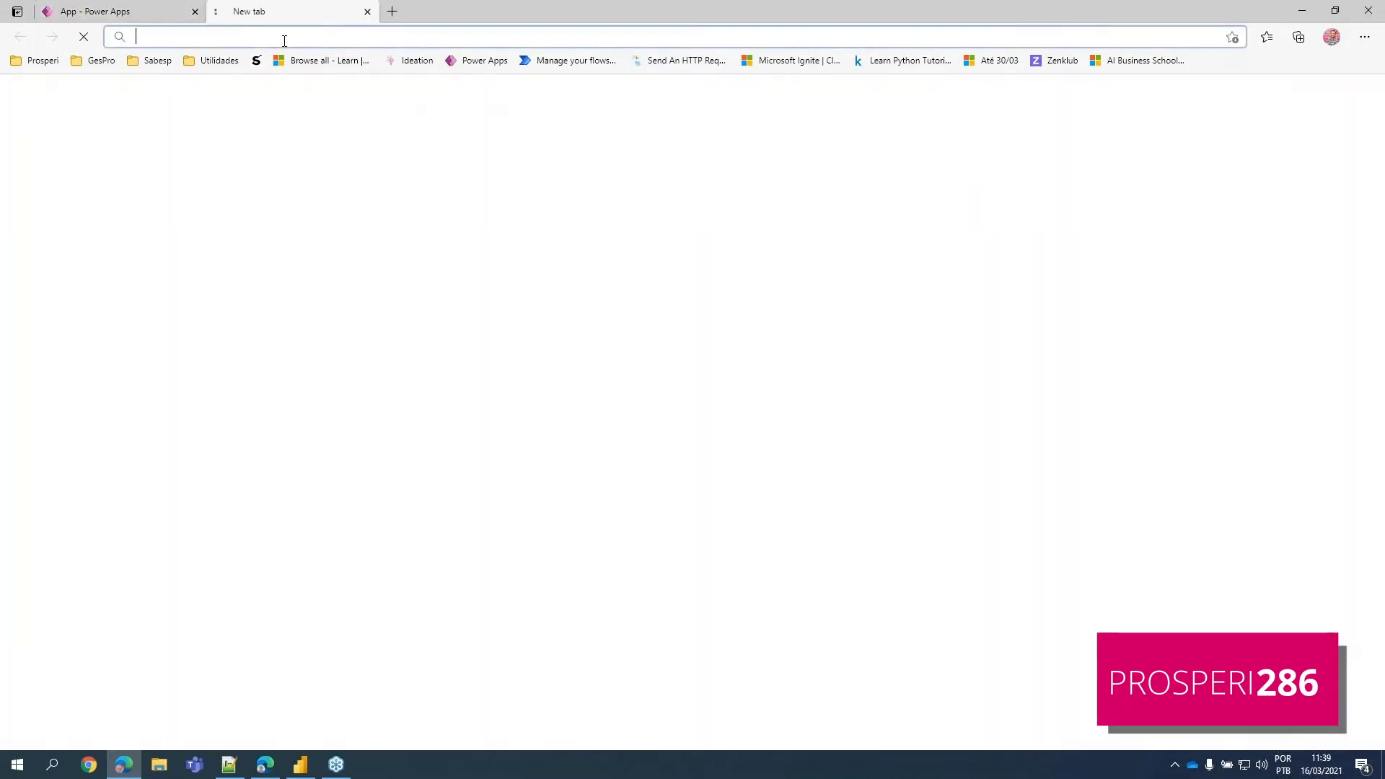
type("bingmapsportal.com")
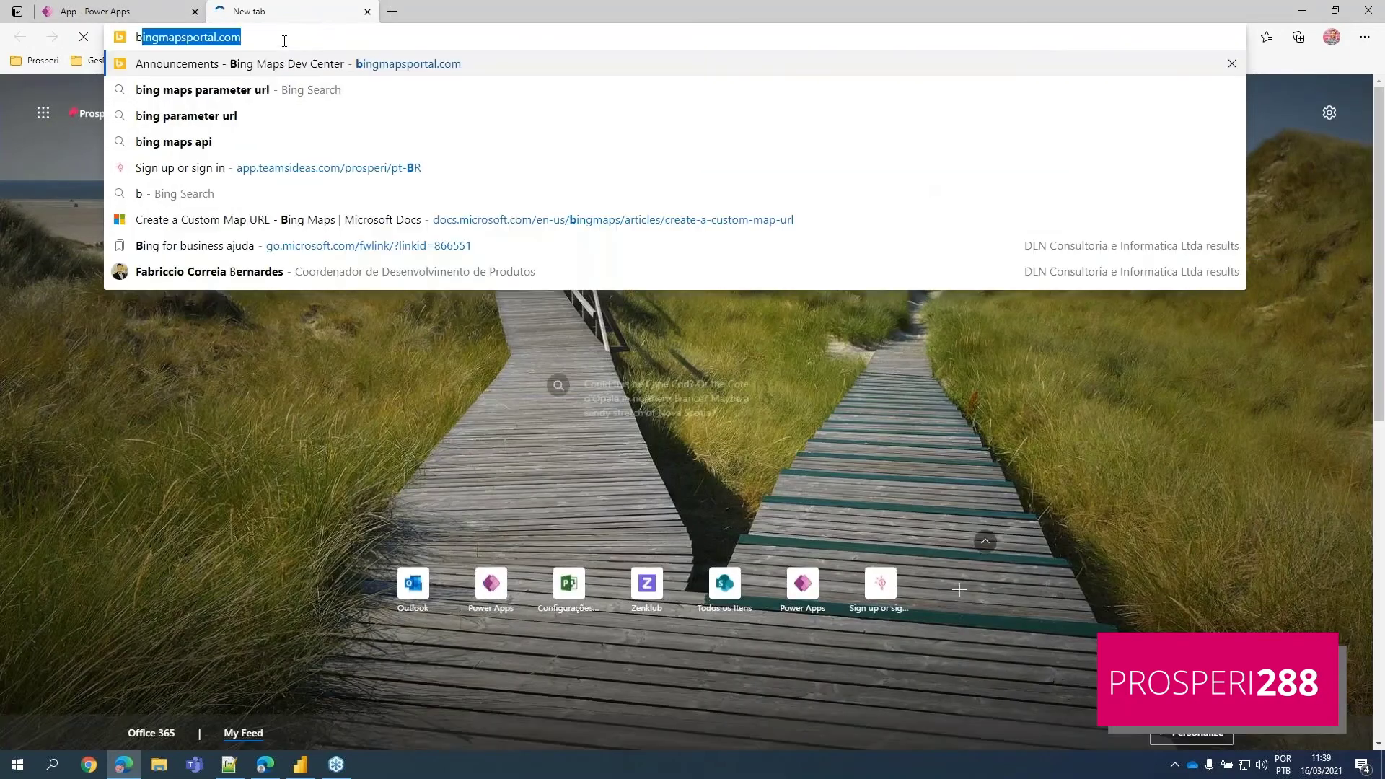
key("End")
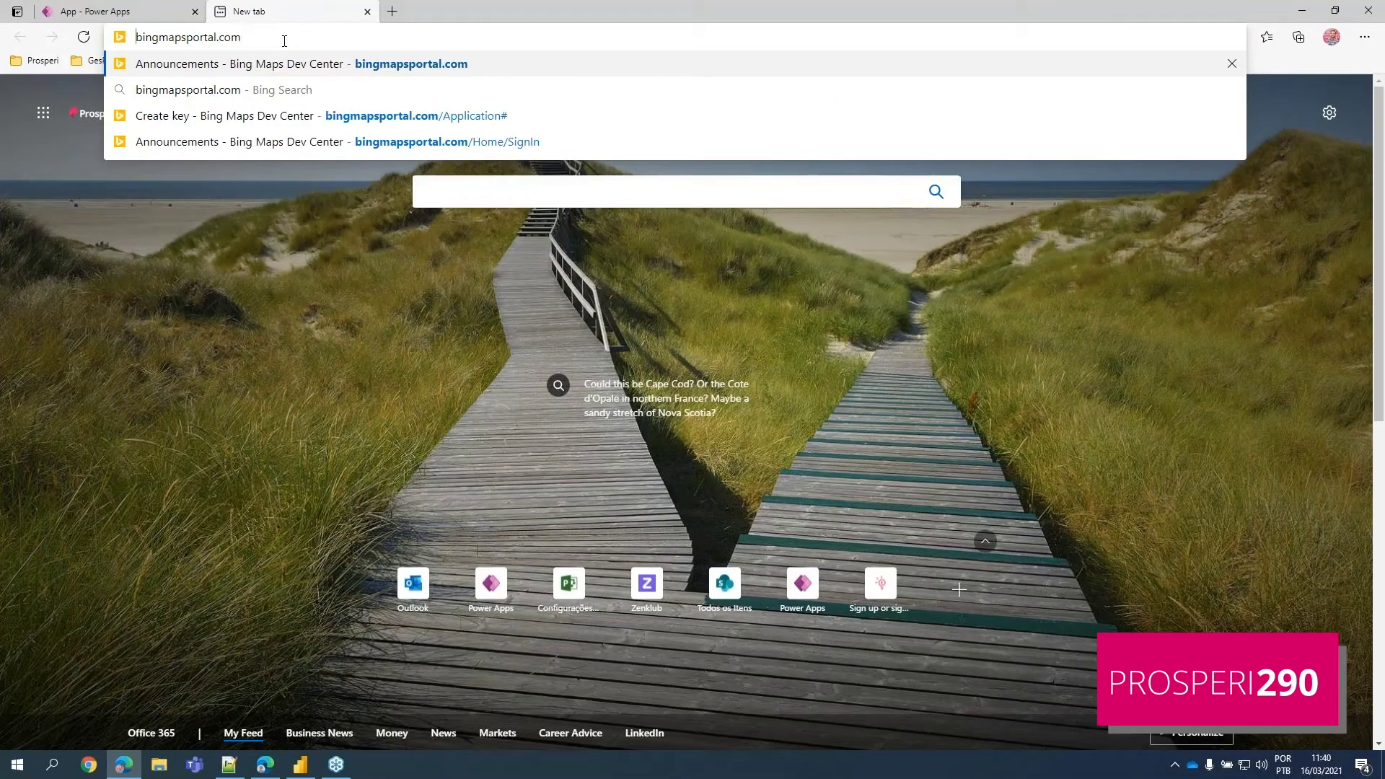
type("www.")
key("Return")
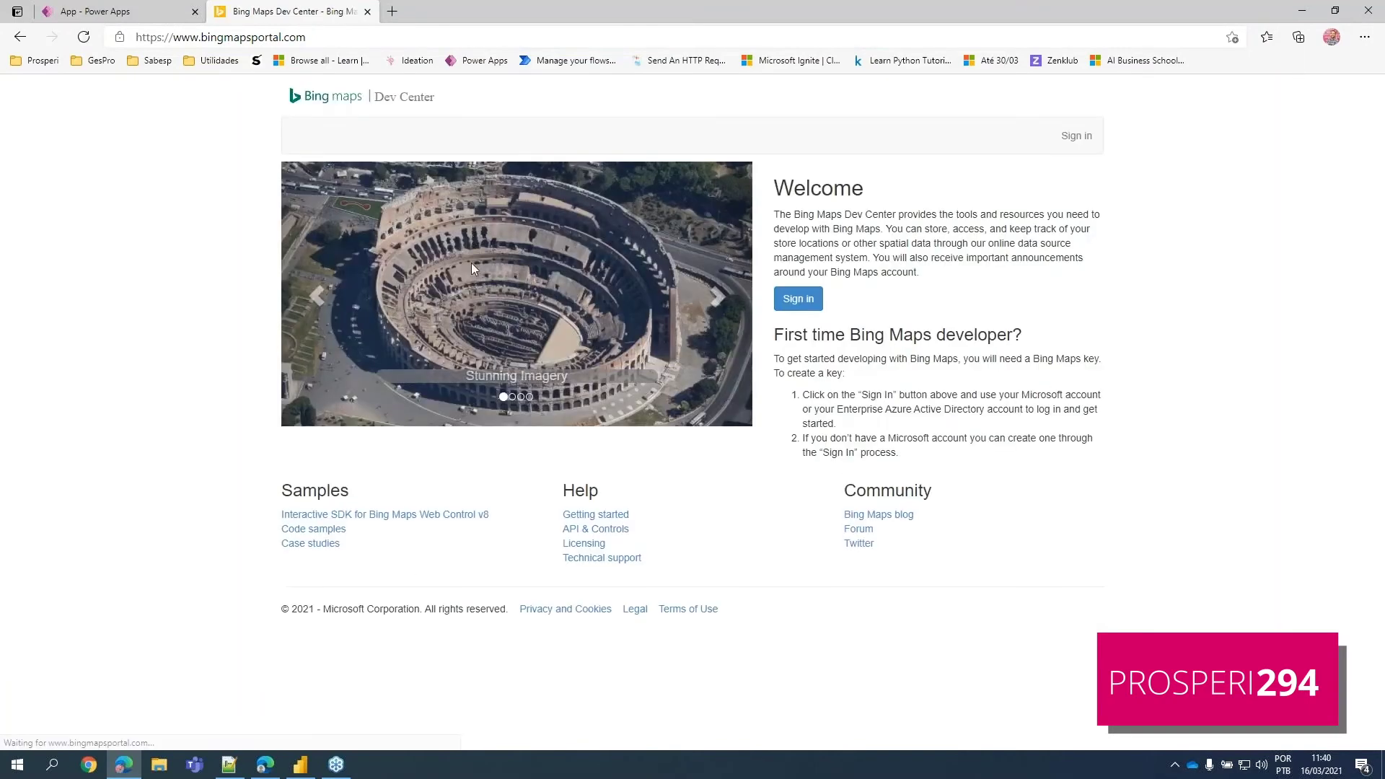
left_click(806, 302)
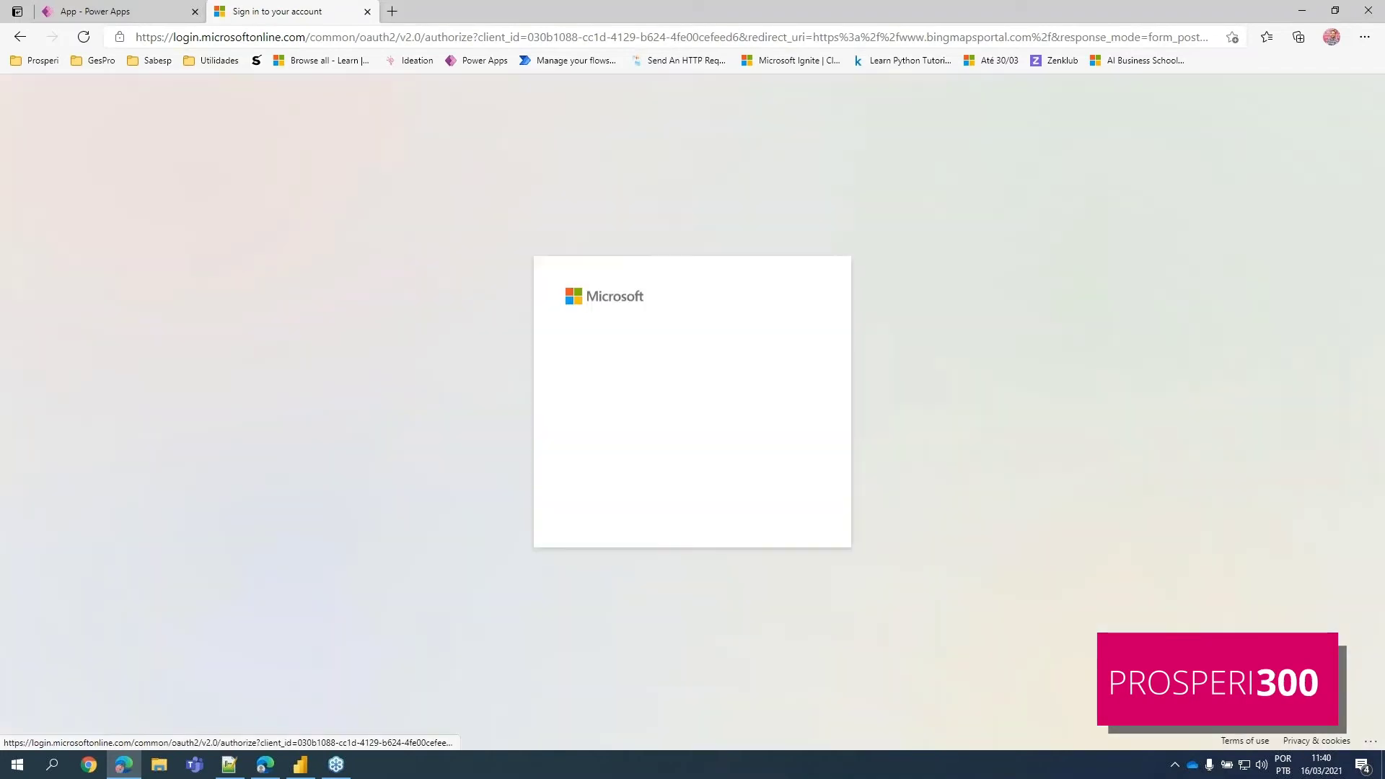
left_click(671, 376)
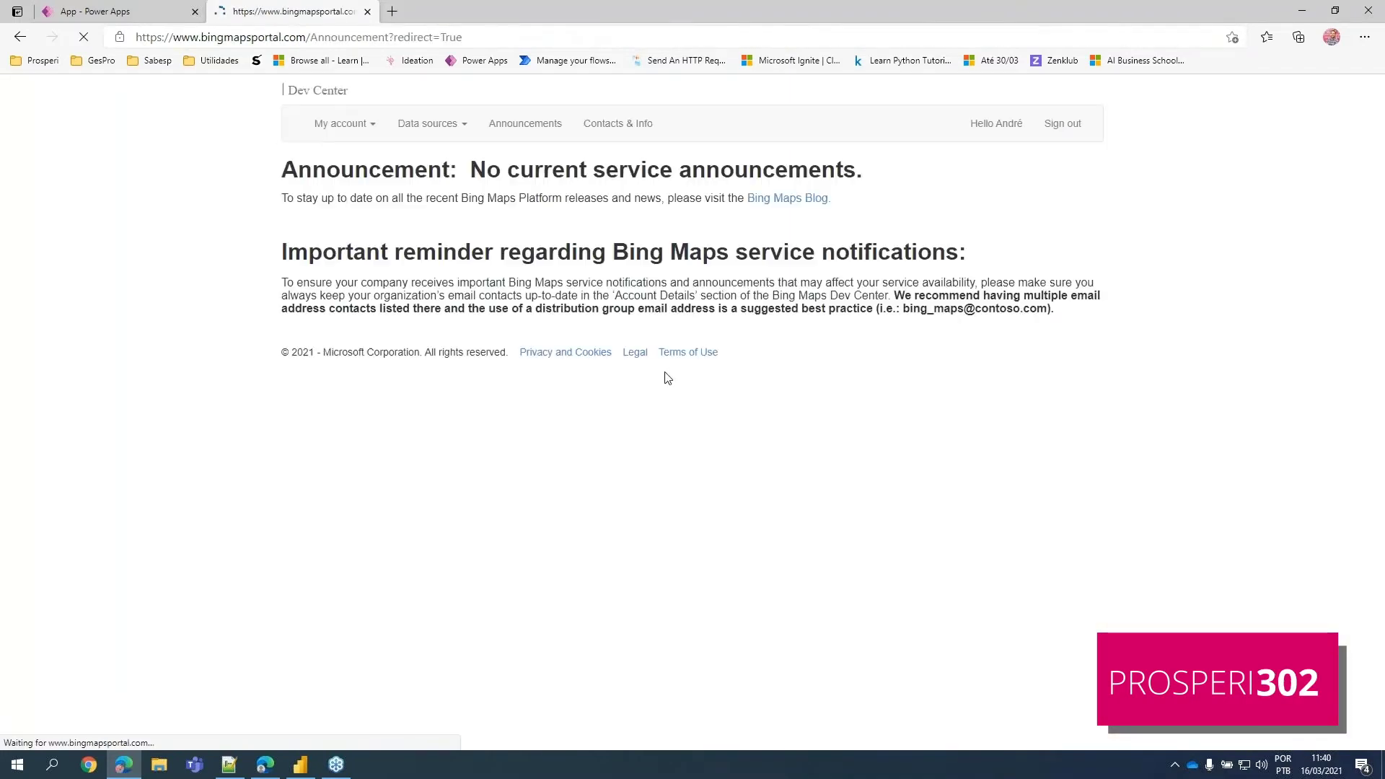
Step: Start a new key in the account's My keys page and name its application Geolocation Episode
left_click(345, 135)
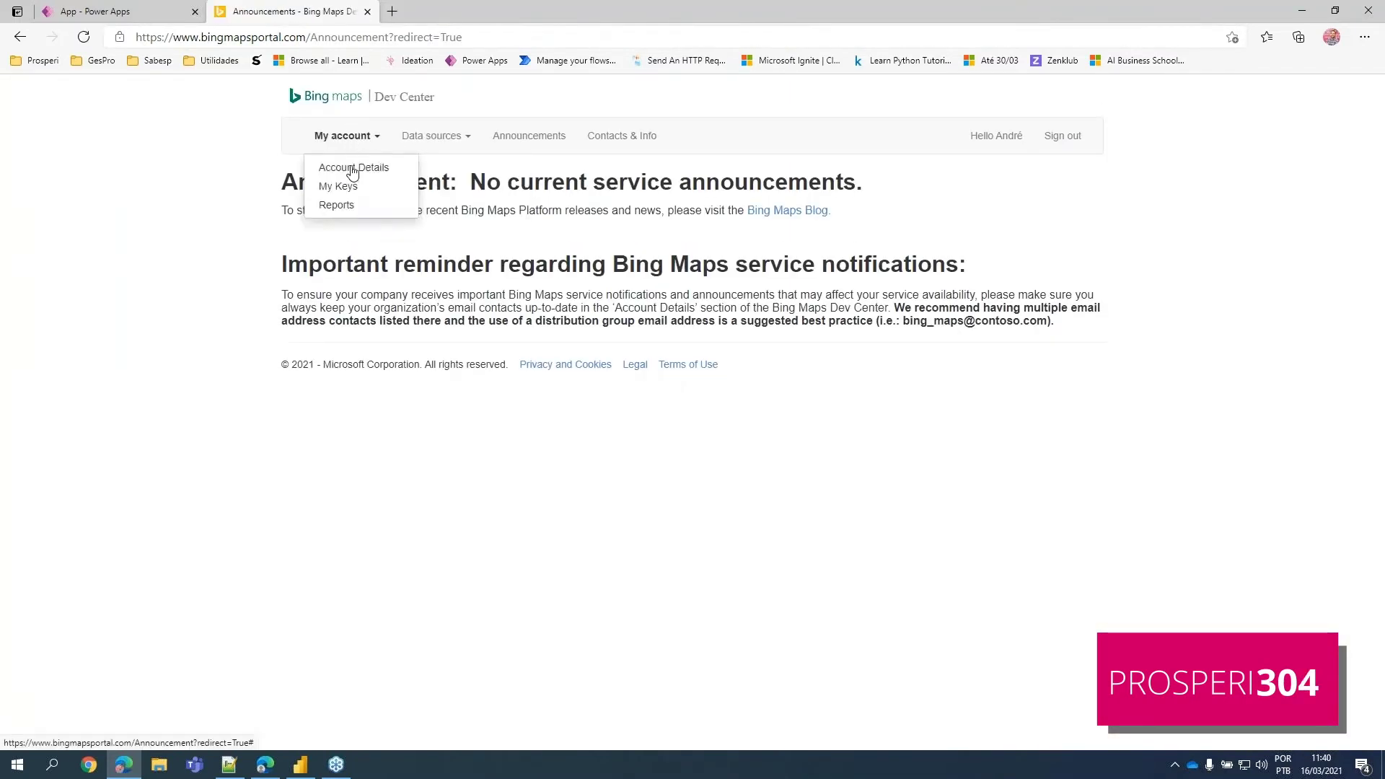
left_click(342, 189)
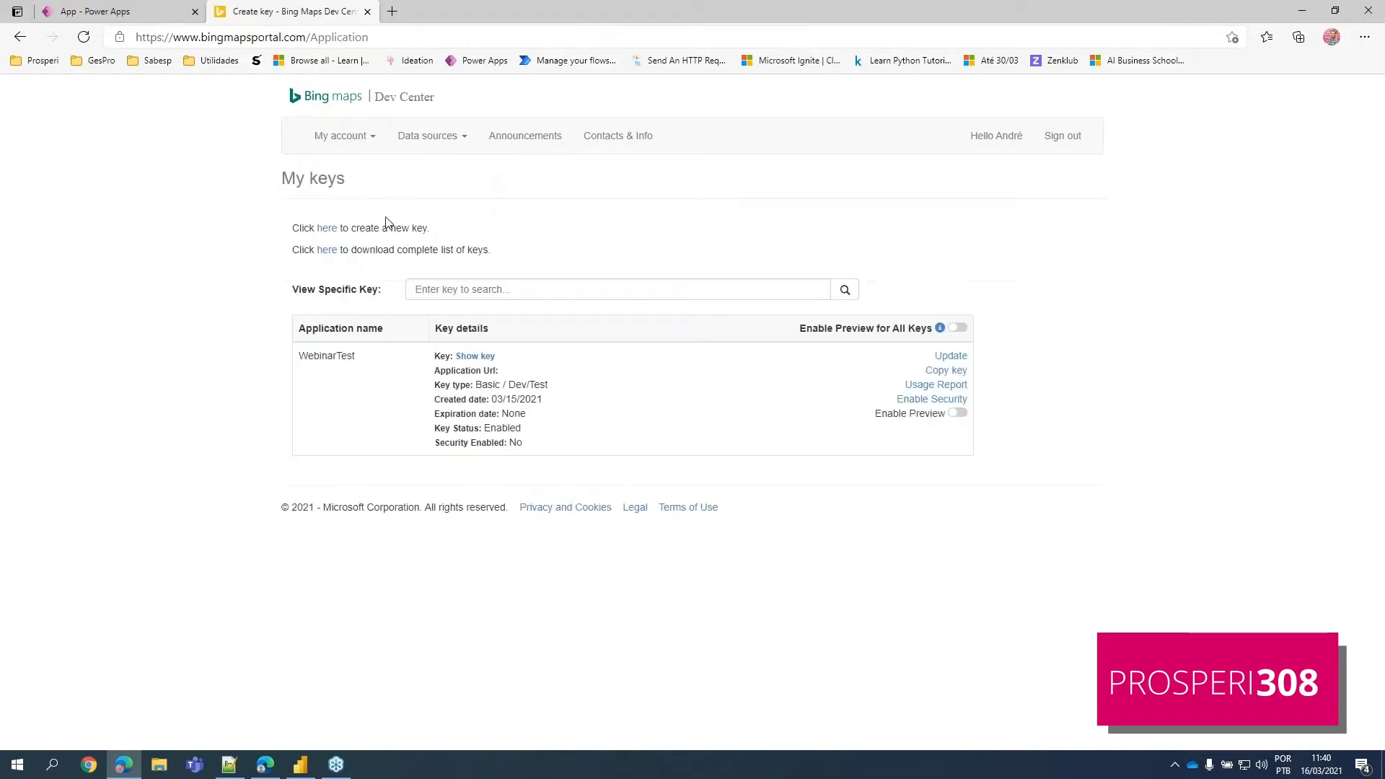
left_click(327, 228)
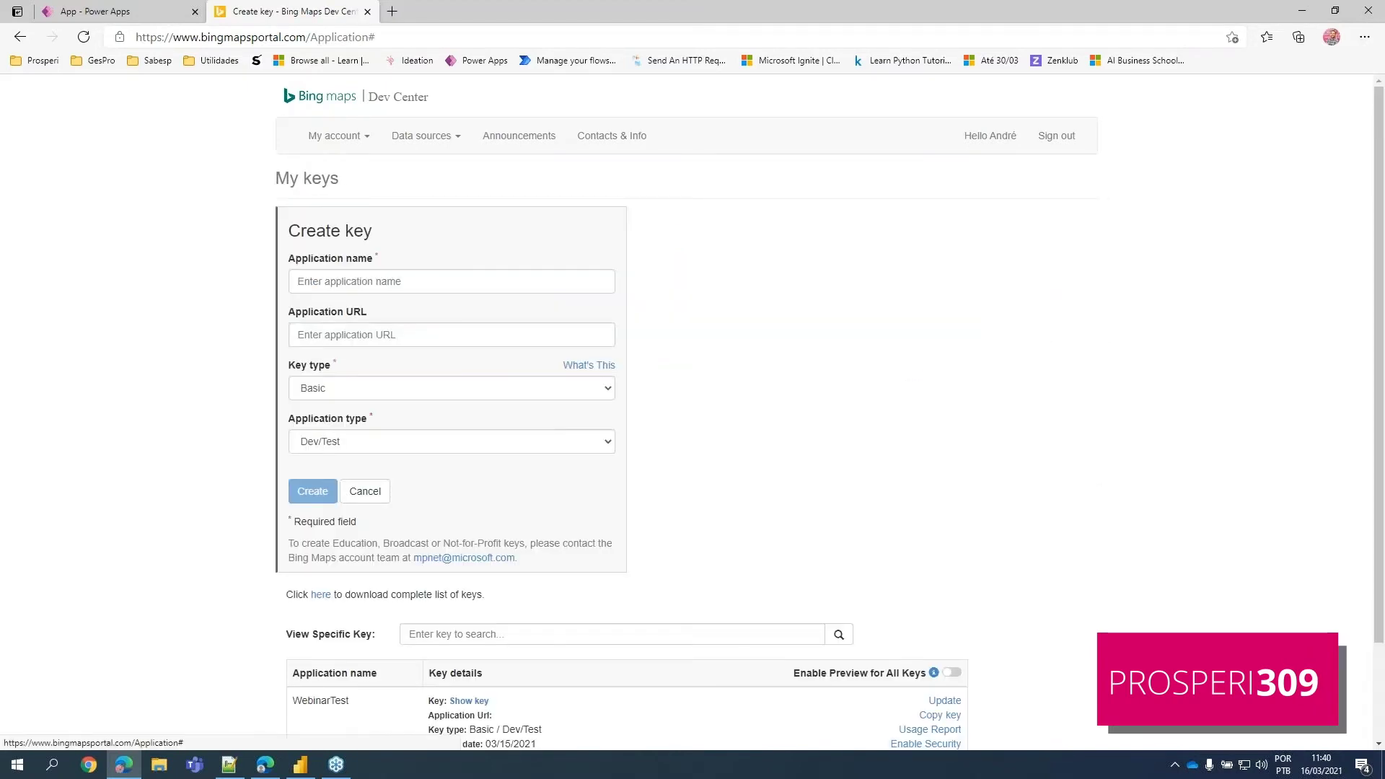
left_click(437, 277)
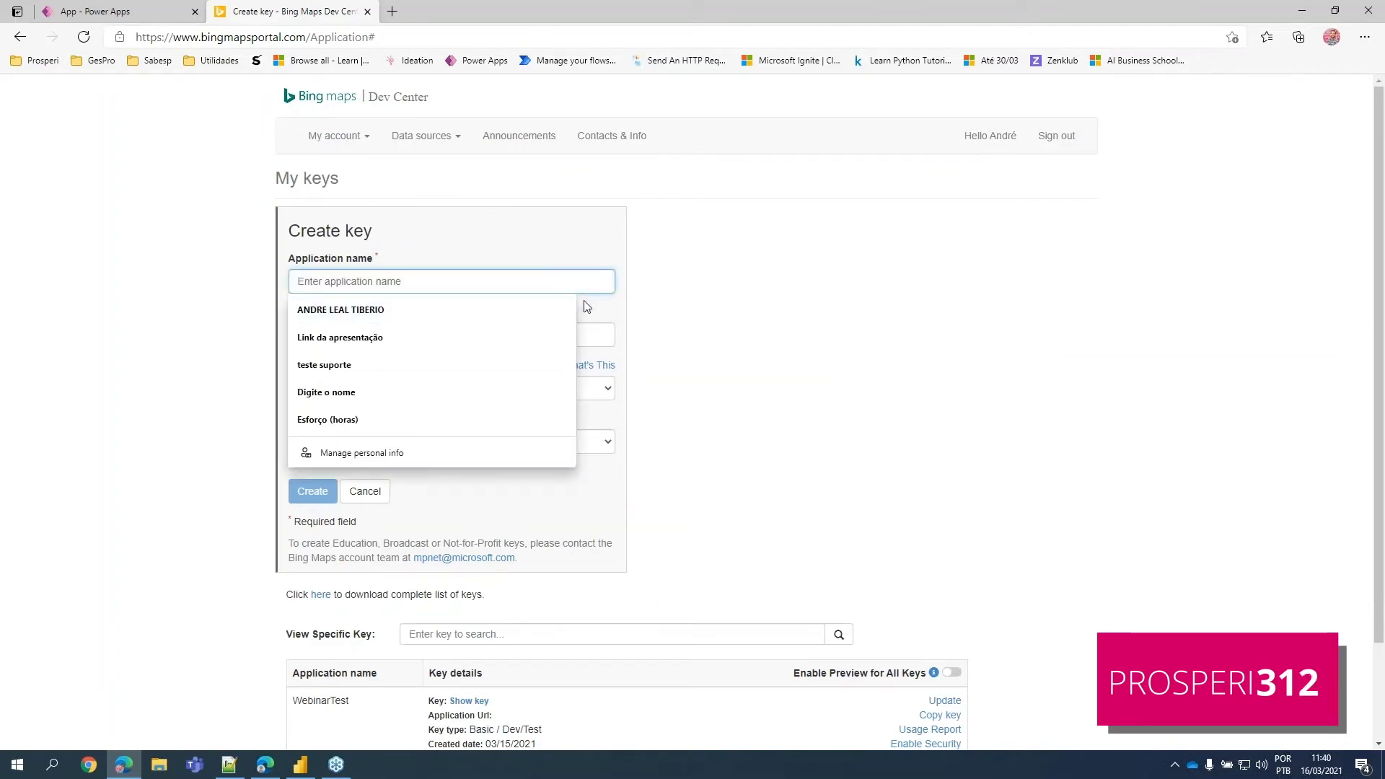
type("Geolo")
key("BackSpace")
key("BackSpace")
type("olo")
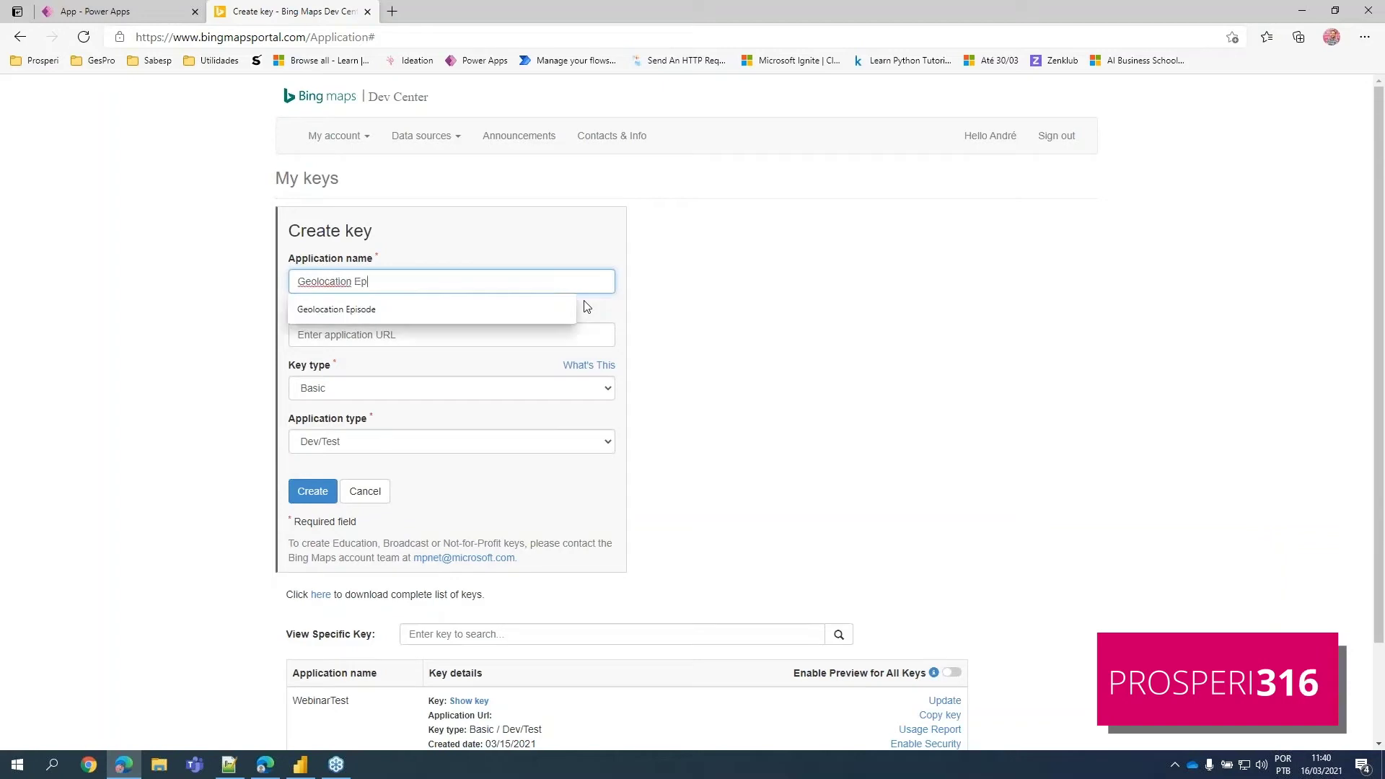
type("cation Ep")
key("Down")
key("Return")
Step: Create the key with key type Basic and application type Dev/Test, and reveal and select its value
left_click(525, 394)
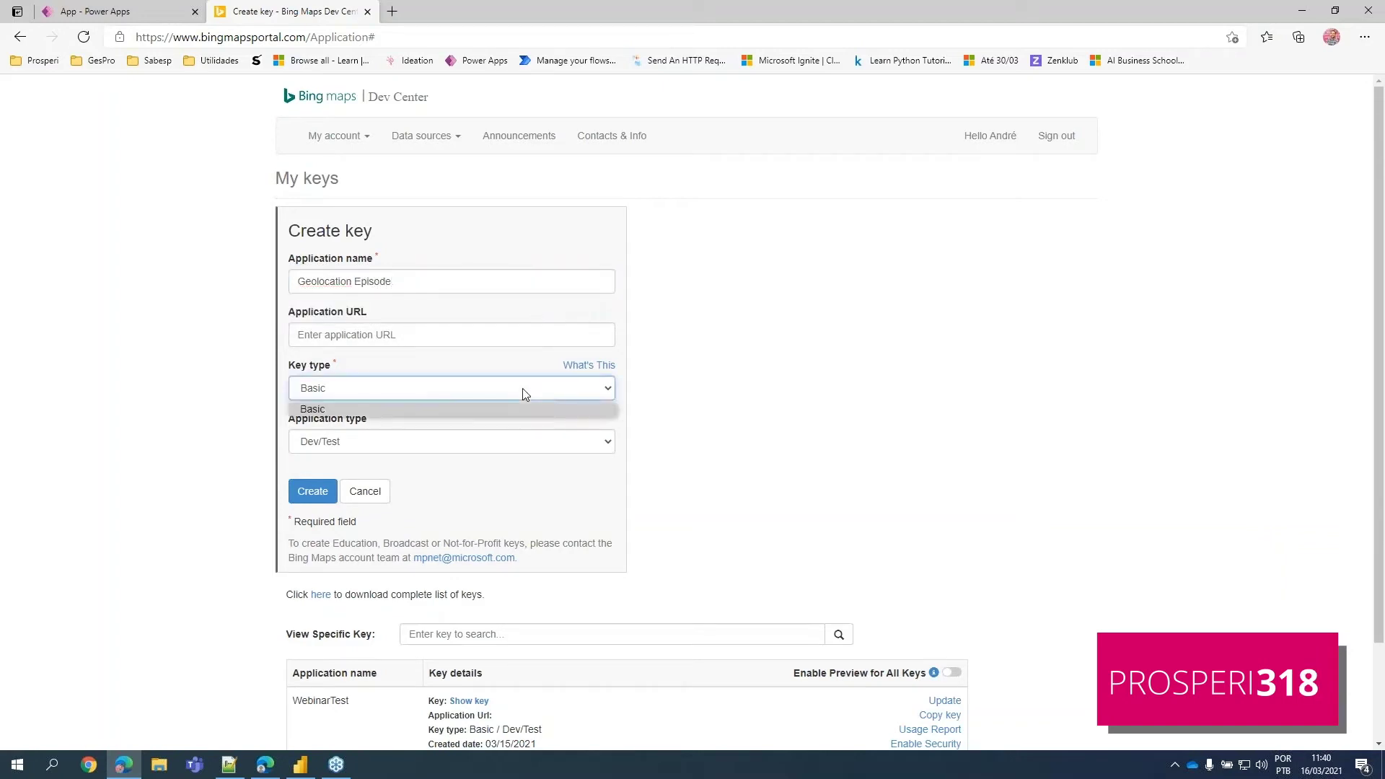
left_click(525, 392)
left_click(501, 442)
left_click(502, 443)
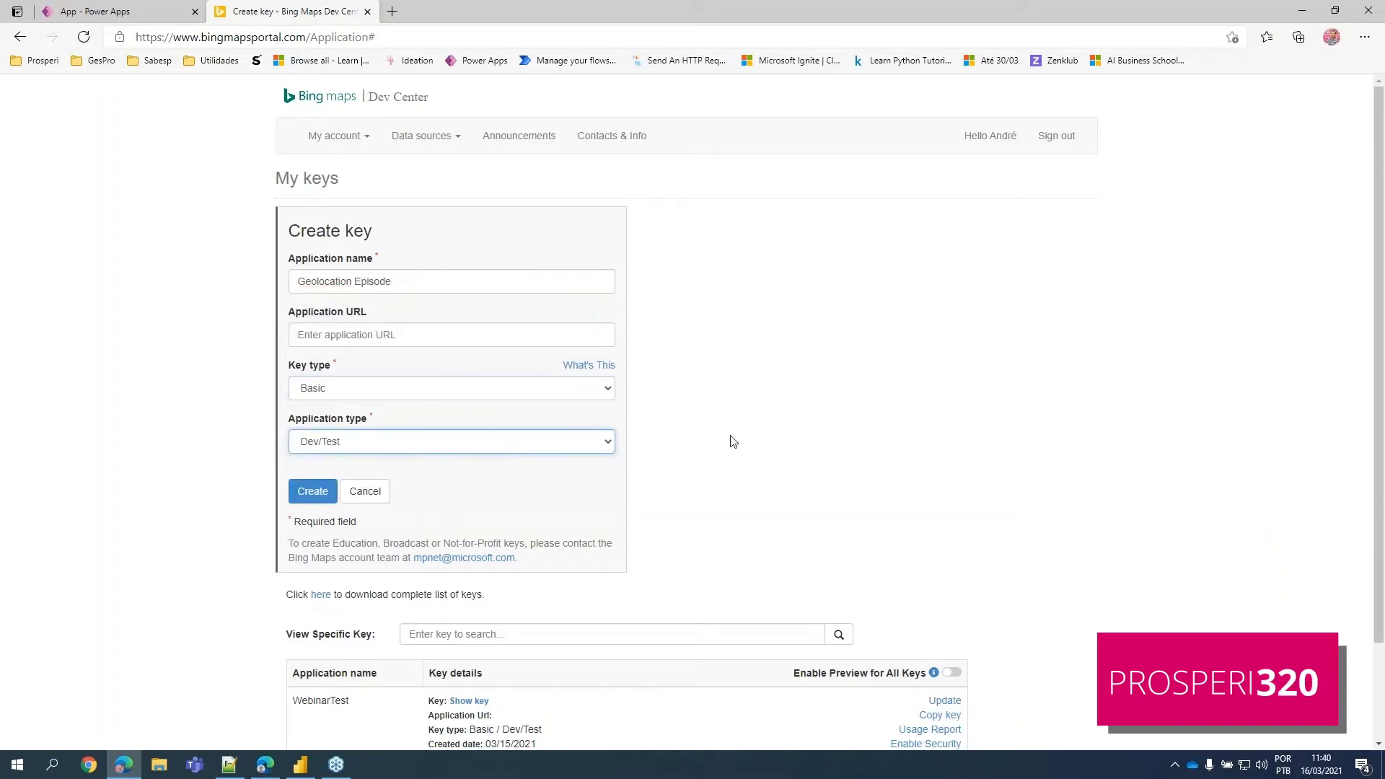
left_click(312, 491)
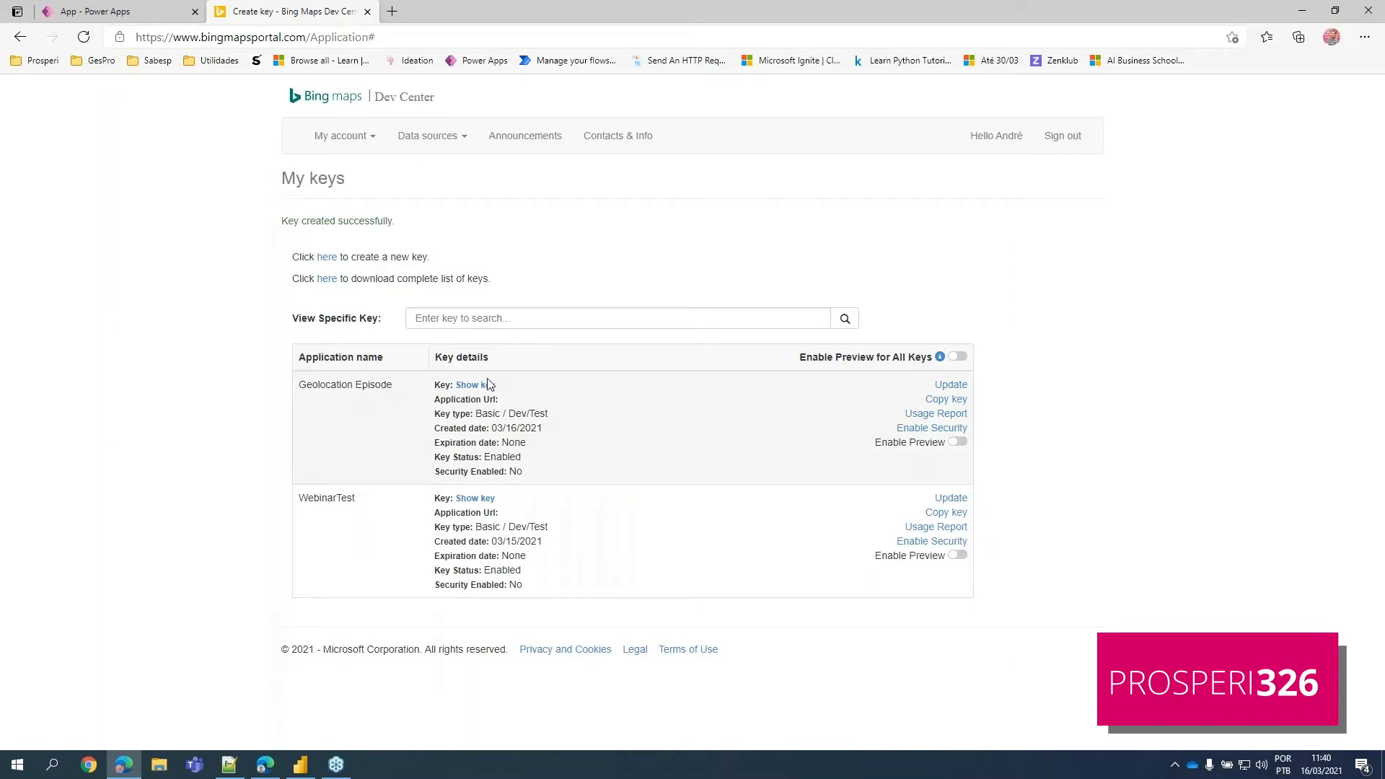
left_click(485, 385)
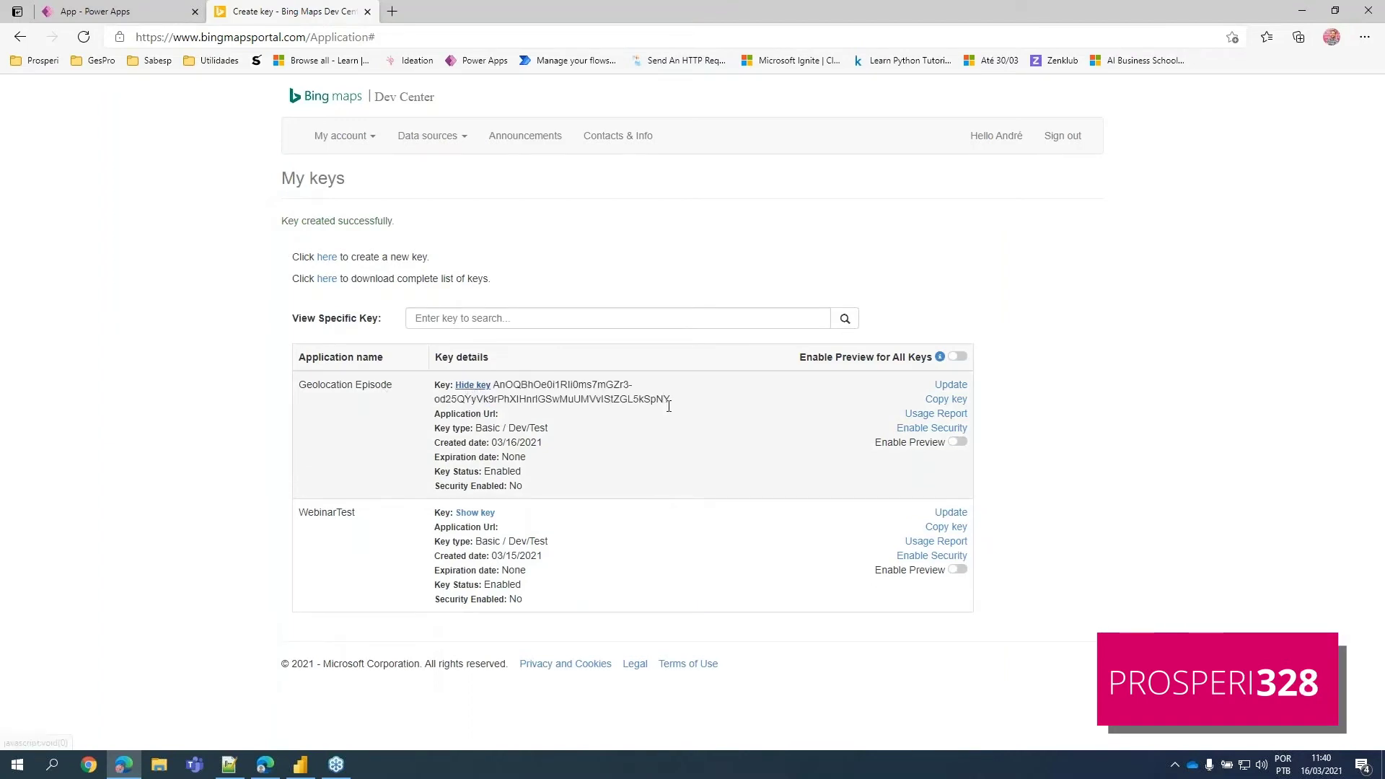
left_click_drag(673, 399, 298, 389)
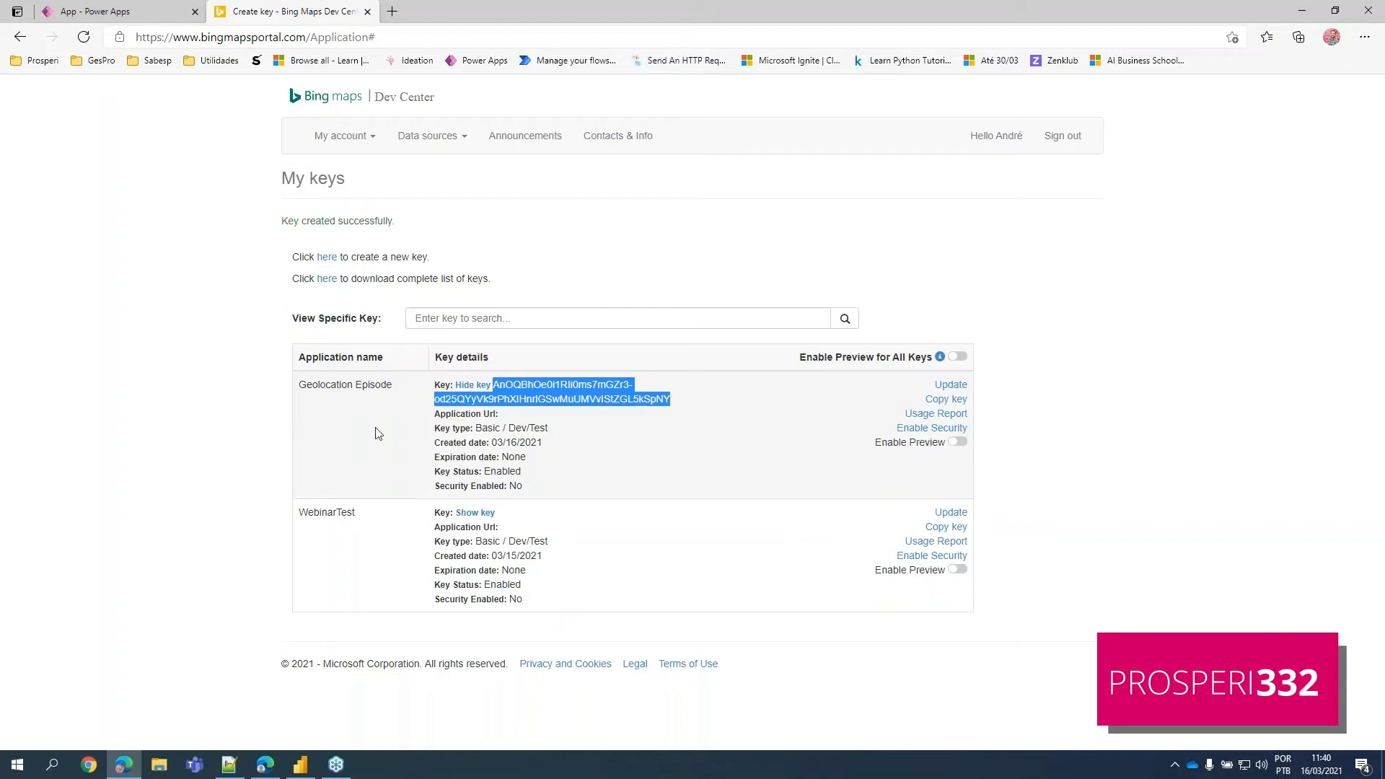
Step: Switch back to the Power Apps editor and insert an image control on Screen1
left_click(135, 9)
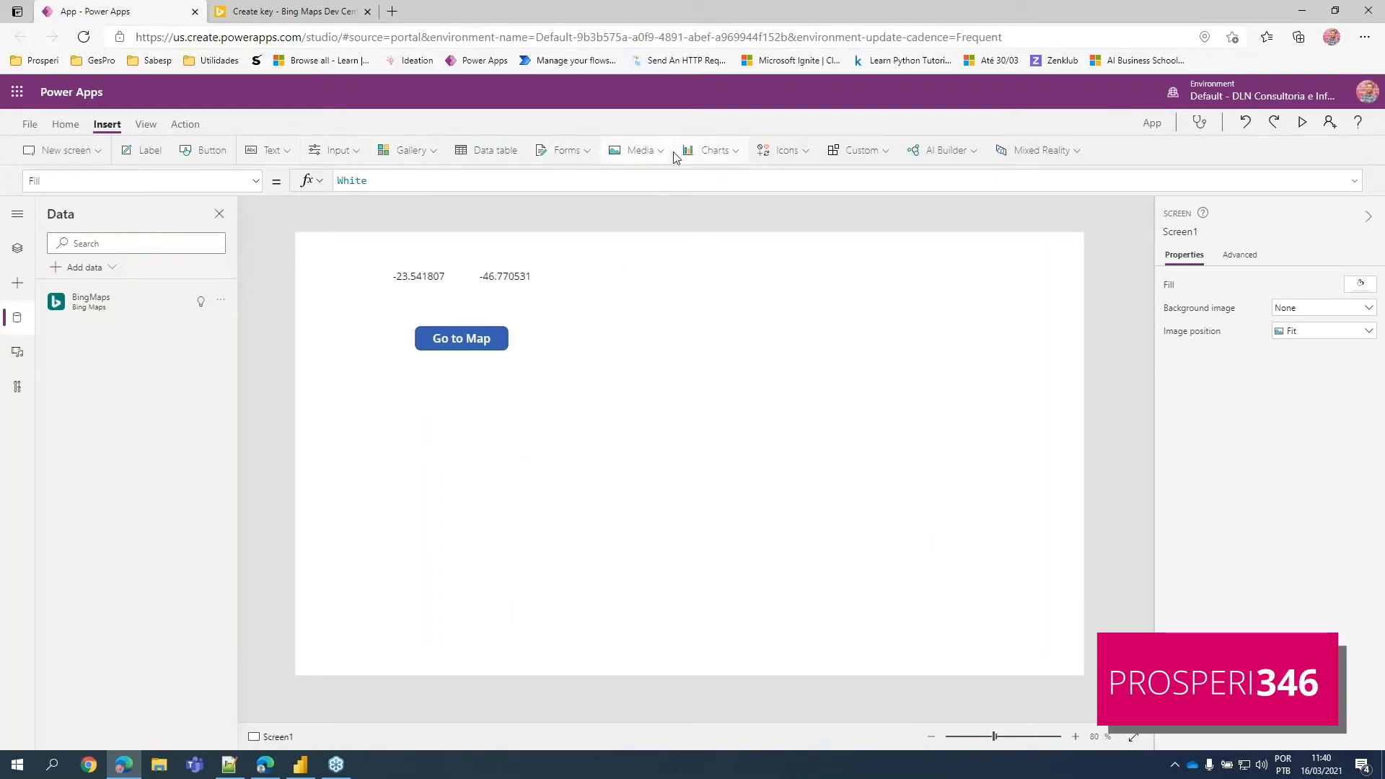
left_click(641, 151)
left_click(662, 179)
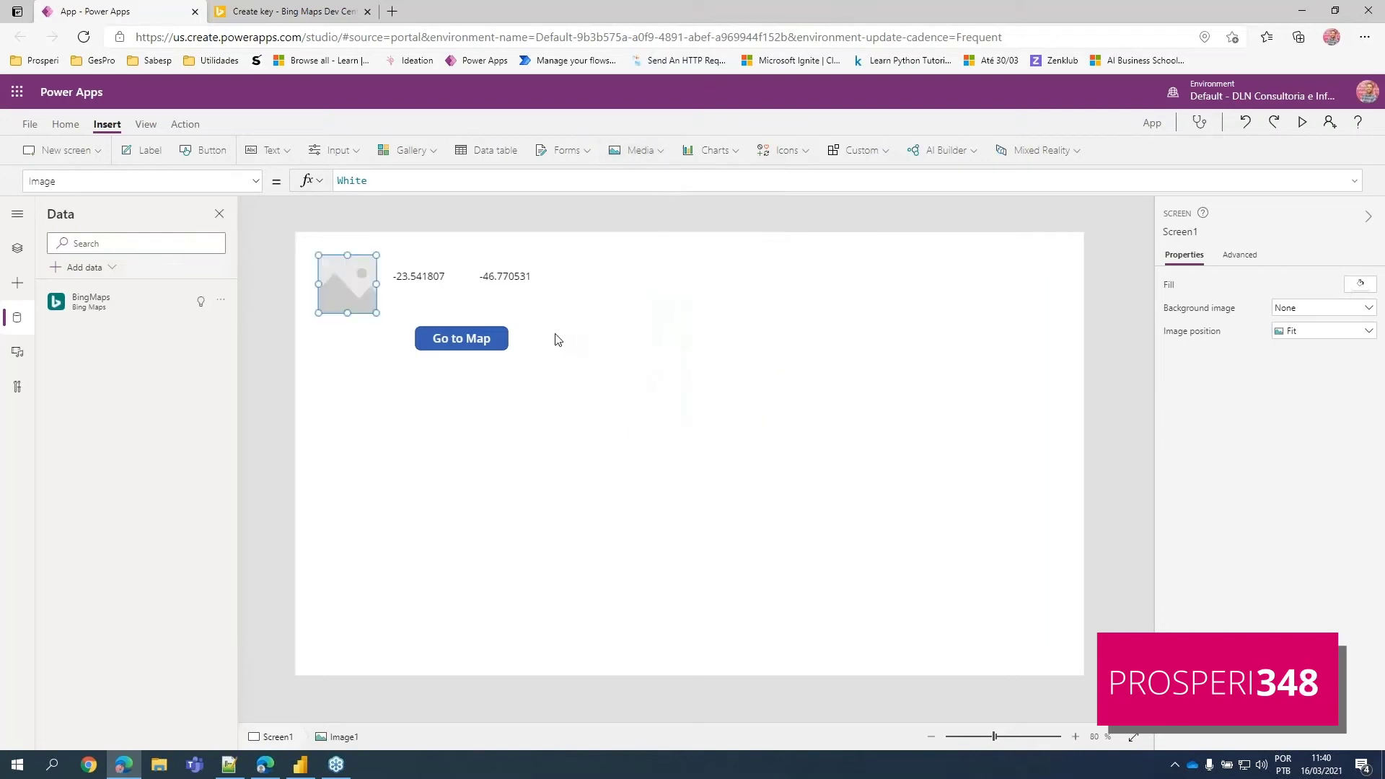
Step: Delete the latitude and longitude labels and the Go to Map button from the screen
left_click_drag(521, 288, 322, 397)
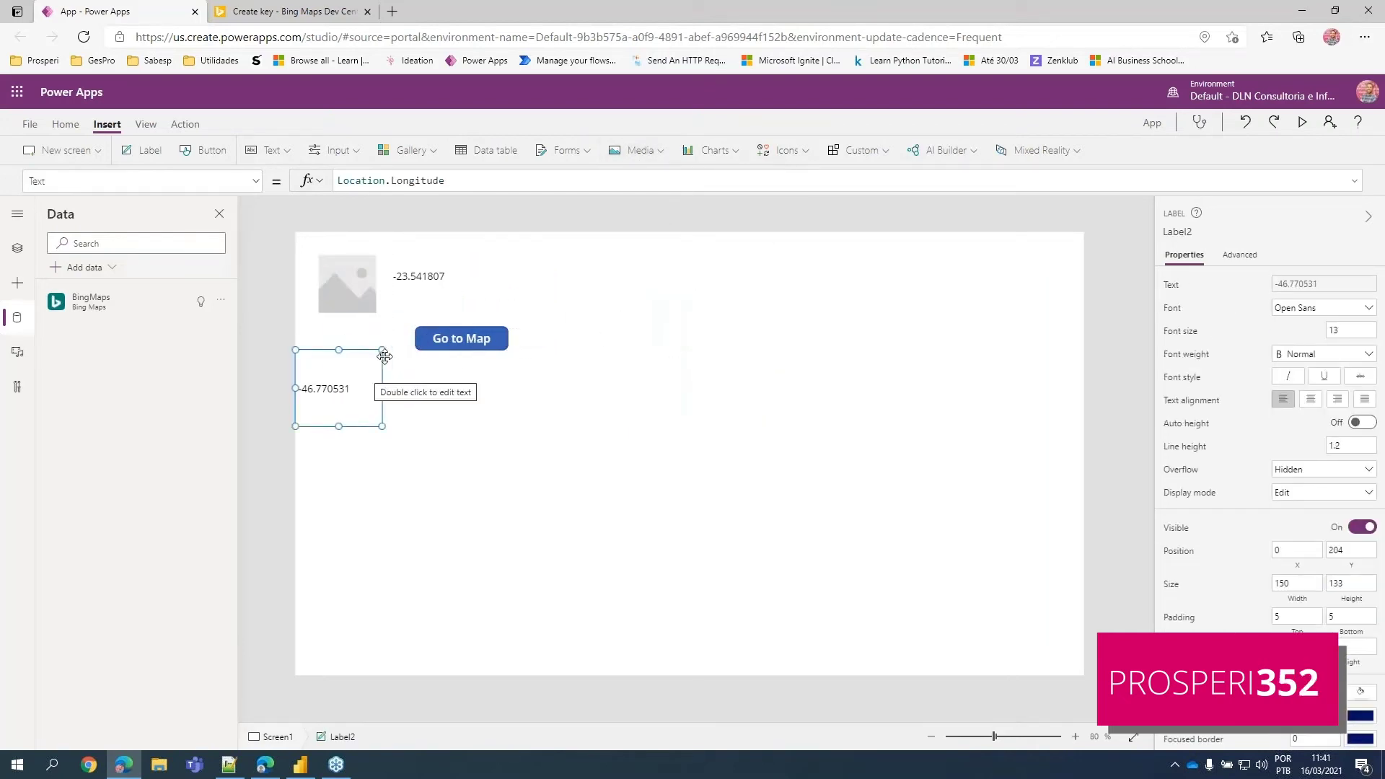
left_click(422, 294)
left_click(422, 285)
key("Delete")
left_click(497, 337)
key("Delete")
Step: Enlarge the image control to about 1207 by 678 so it fills most of the screen
left_click(370, 298)
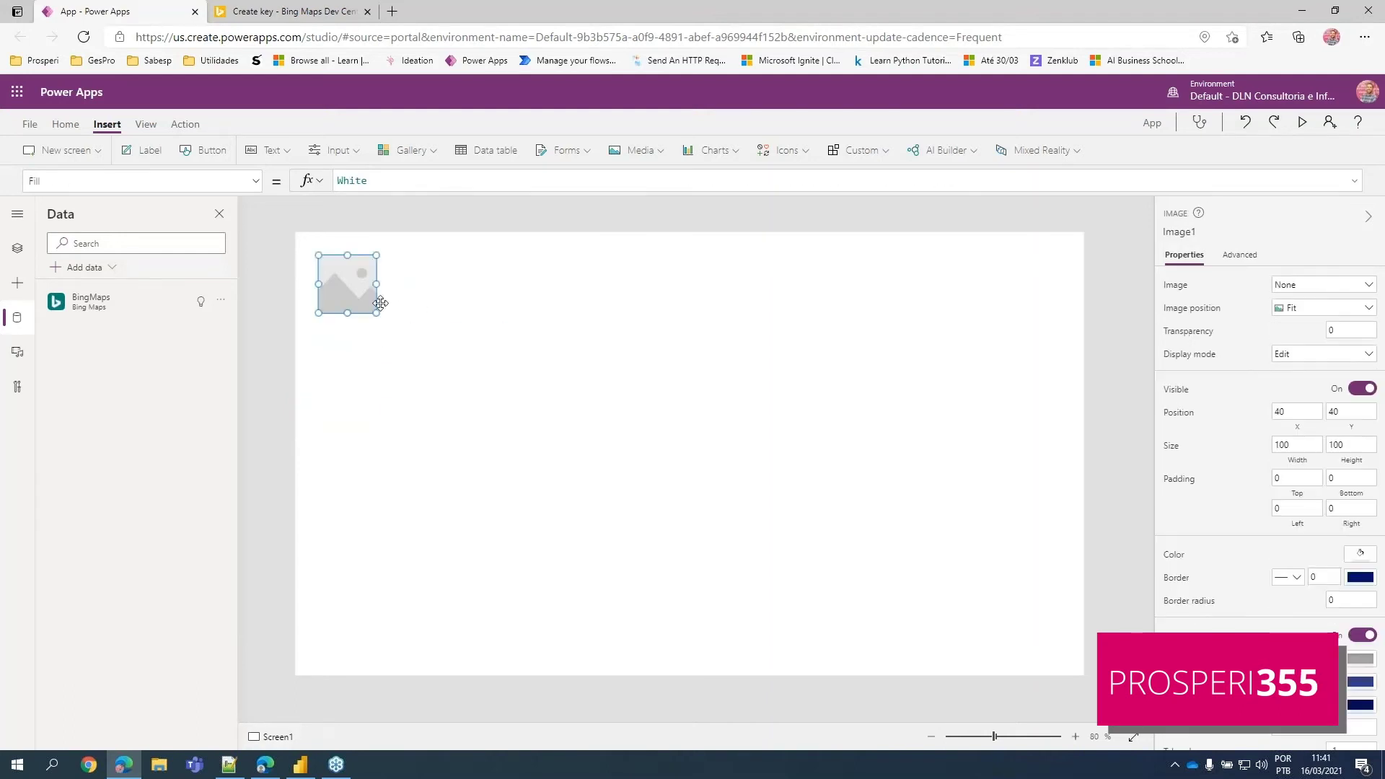
left_click_drag(374, 312, 1014, 646)
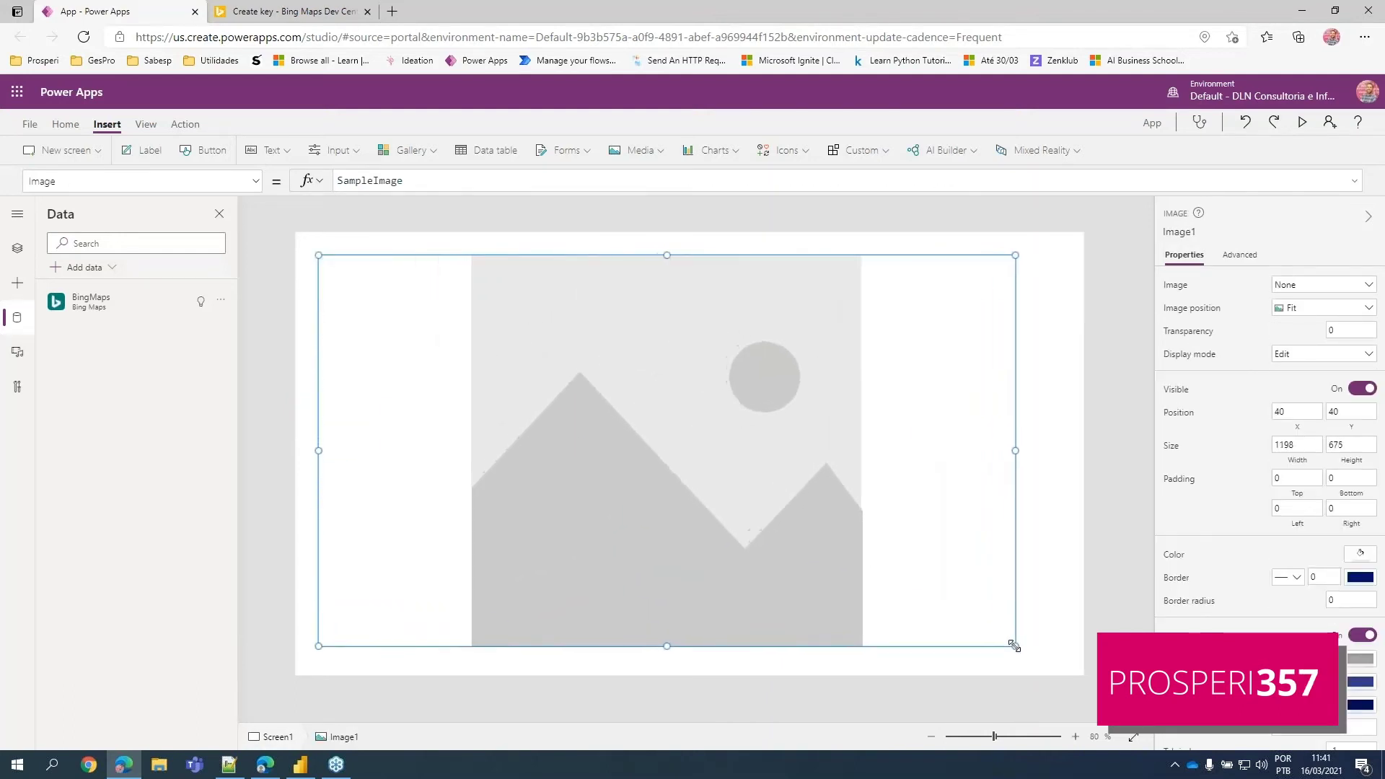
Step: Replace the SampleImage value in the image control's Image formula with Bing
double_click(368, 180)
type("Bing")
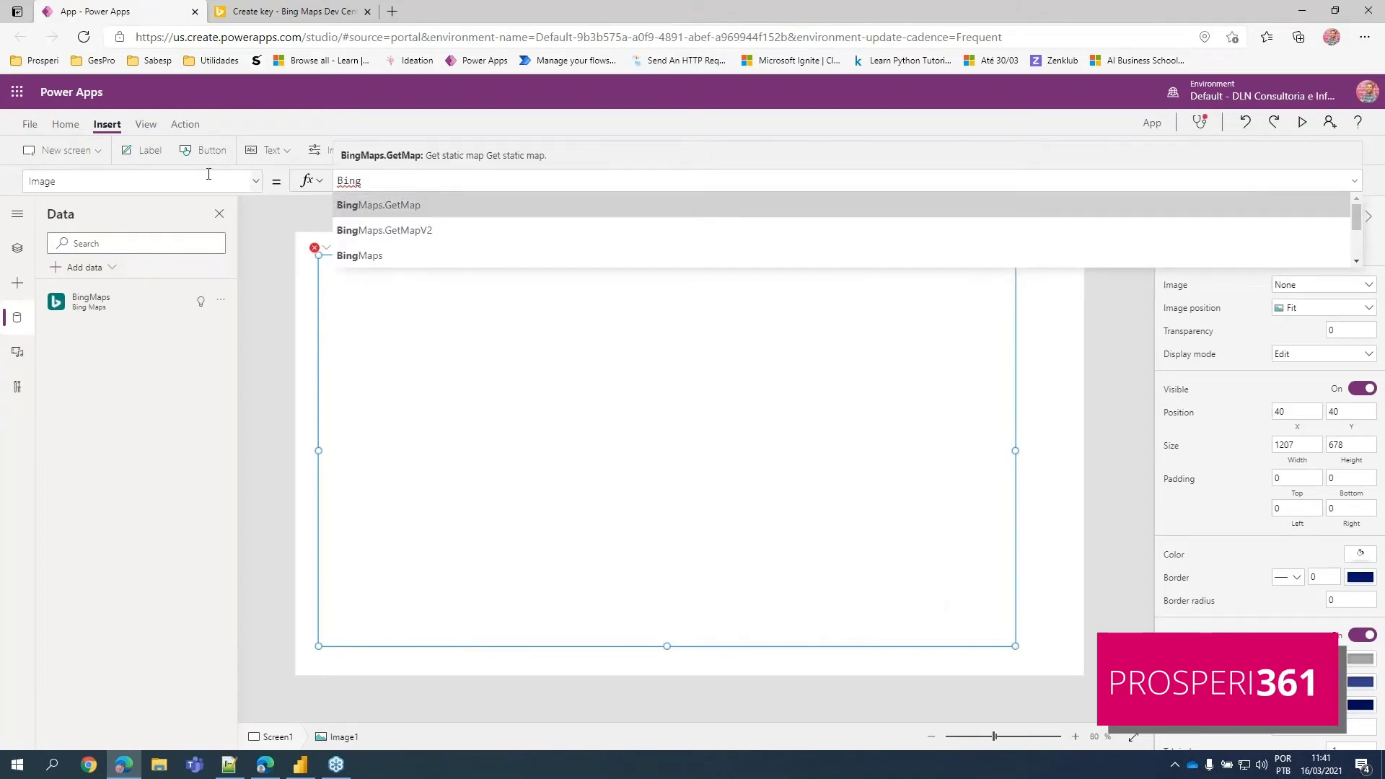
Step: Examine the suggested BingMaps functions and their descriptions, from GetMap to GetRoute
key("Down")
key("Down")
key("Down")
key("Down")
key("Down")
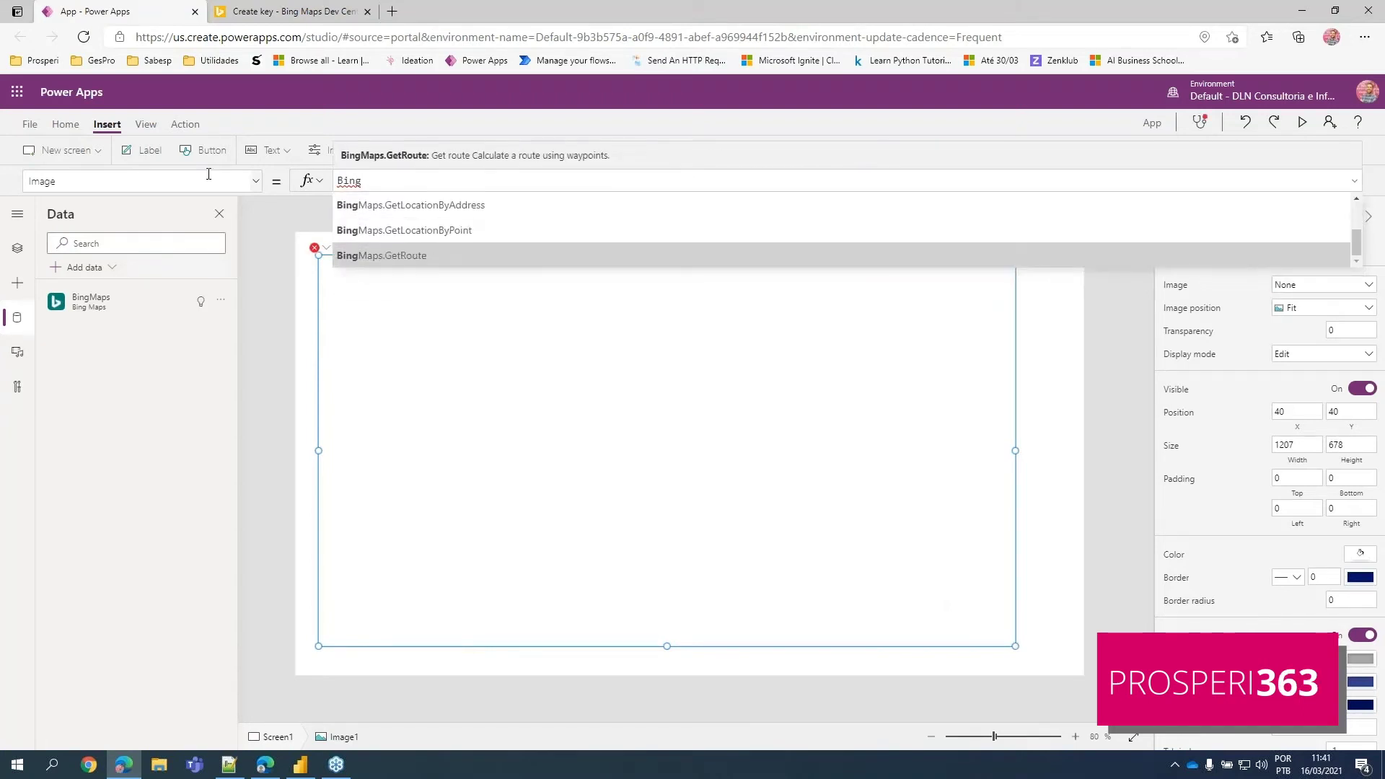
key("Up")
key("Up")
key("Up")
key("Down")
key("Down")
key("Down")
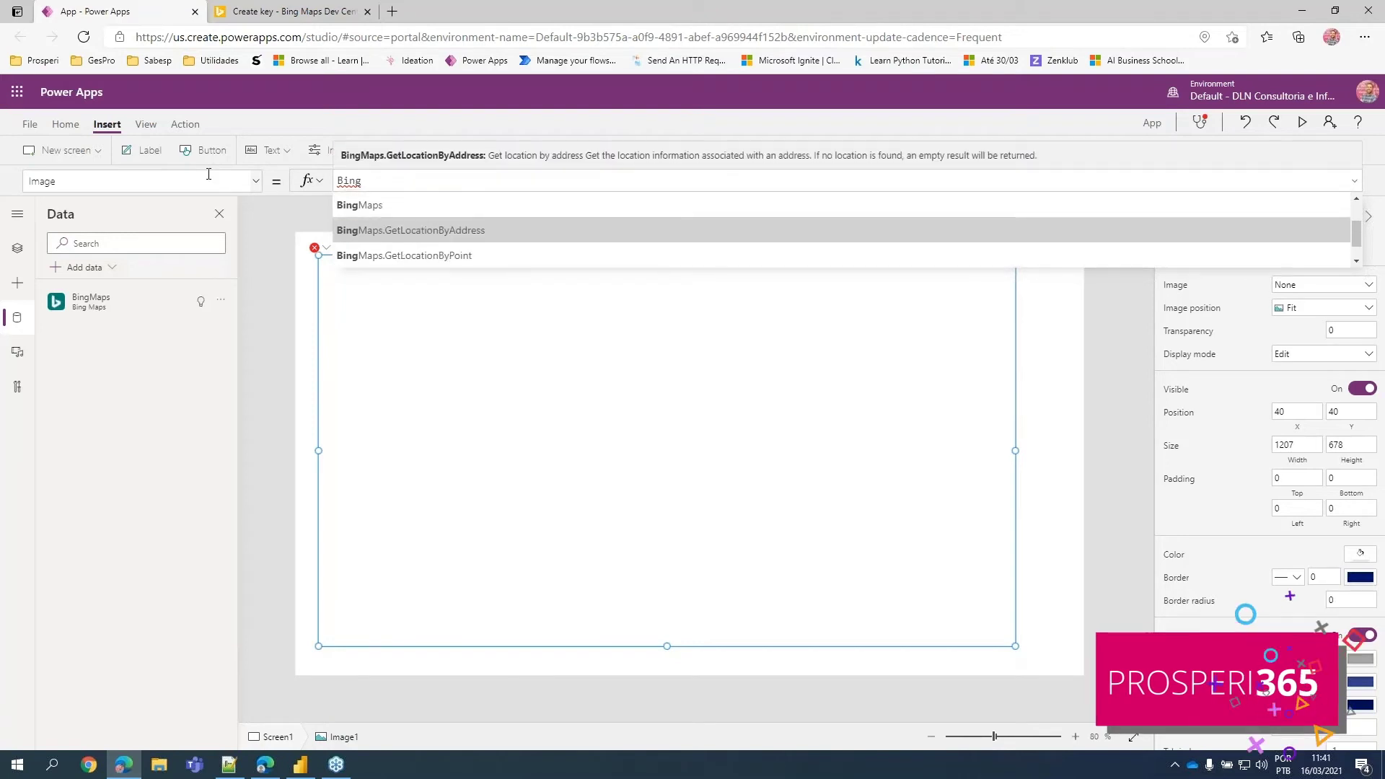
key("Up")
key("Up")
key("Up")
key("Down")
key("Down")
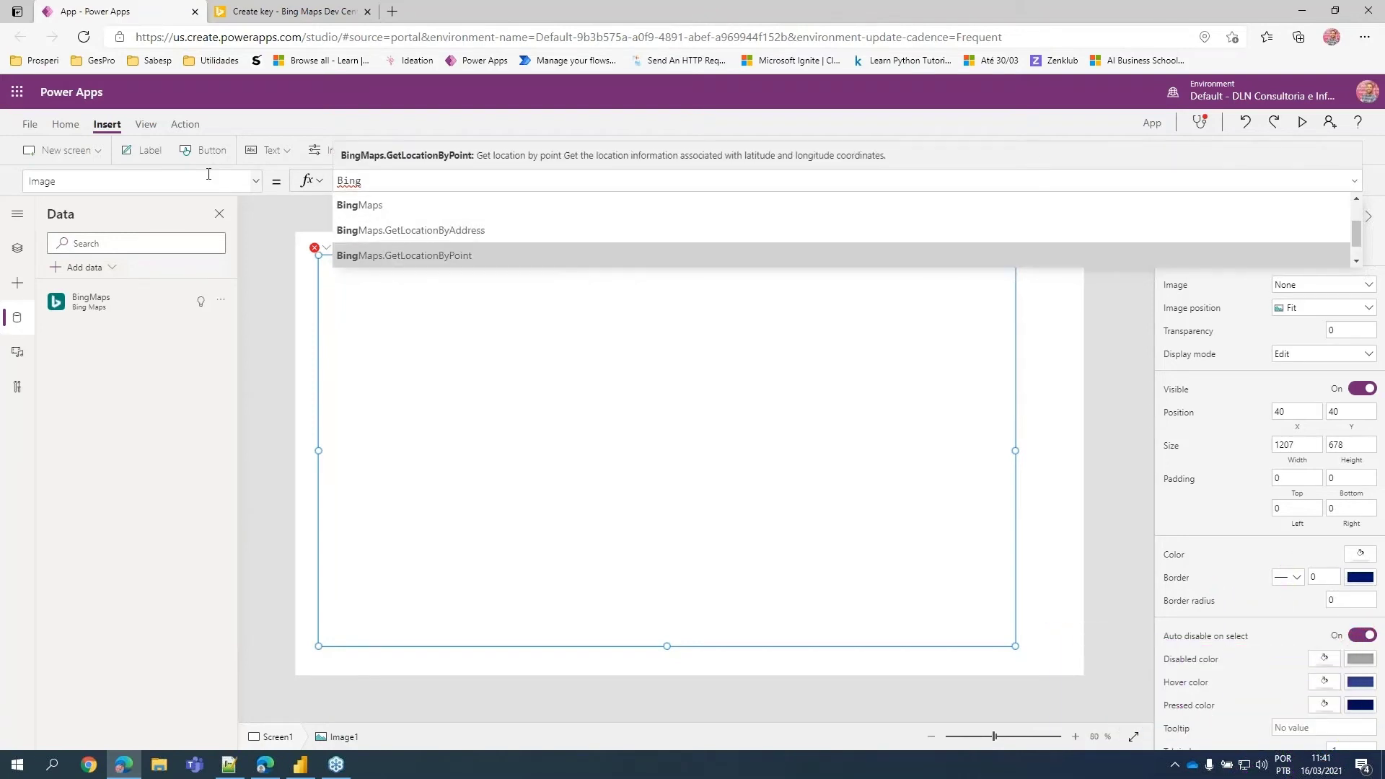
key("Down")
key("Up")
key("Up")
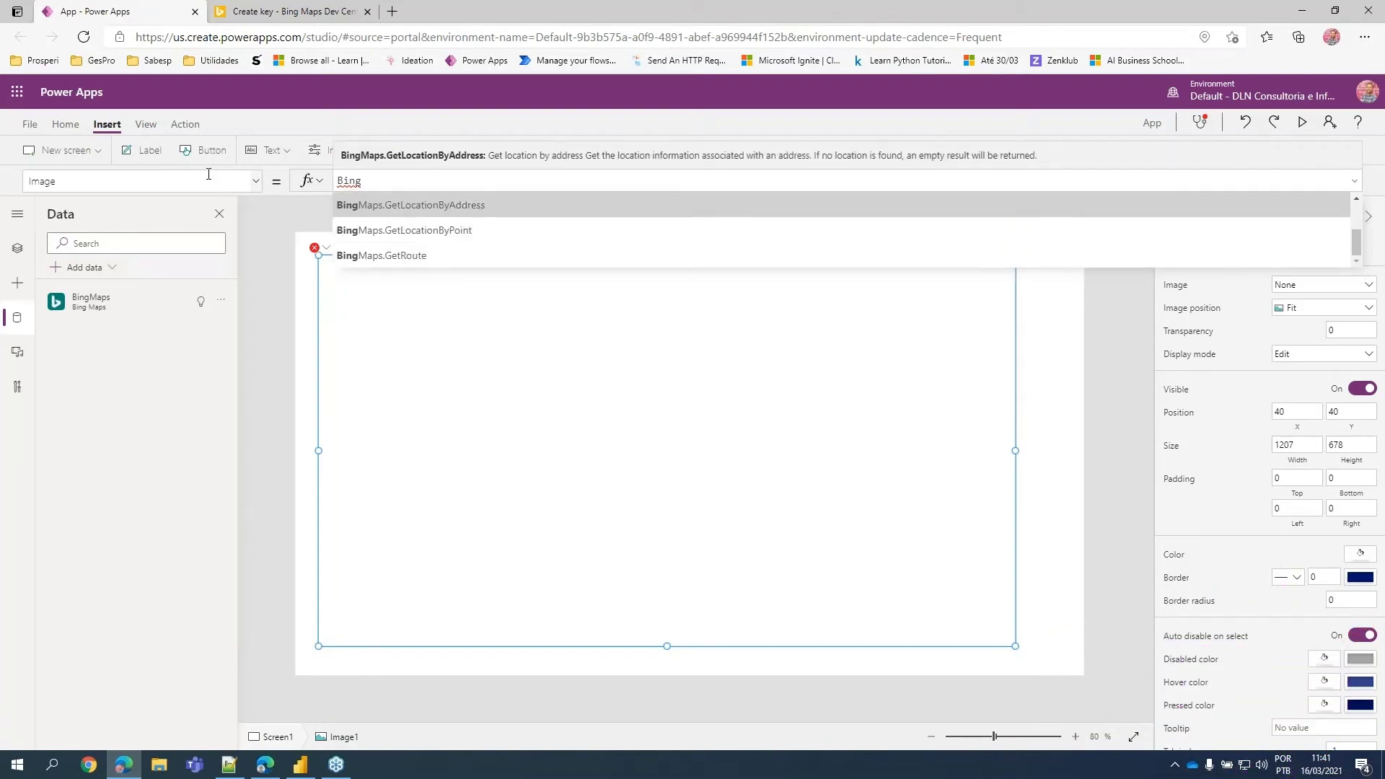
key("Up")
key("Down")
key("Down")
key("Down")
key("Up")
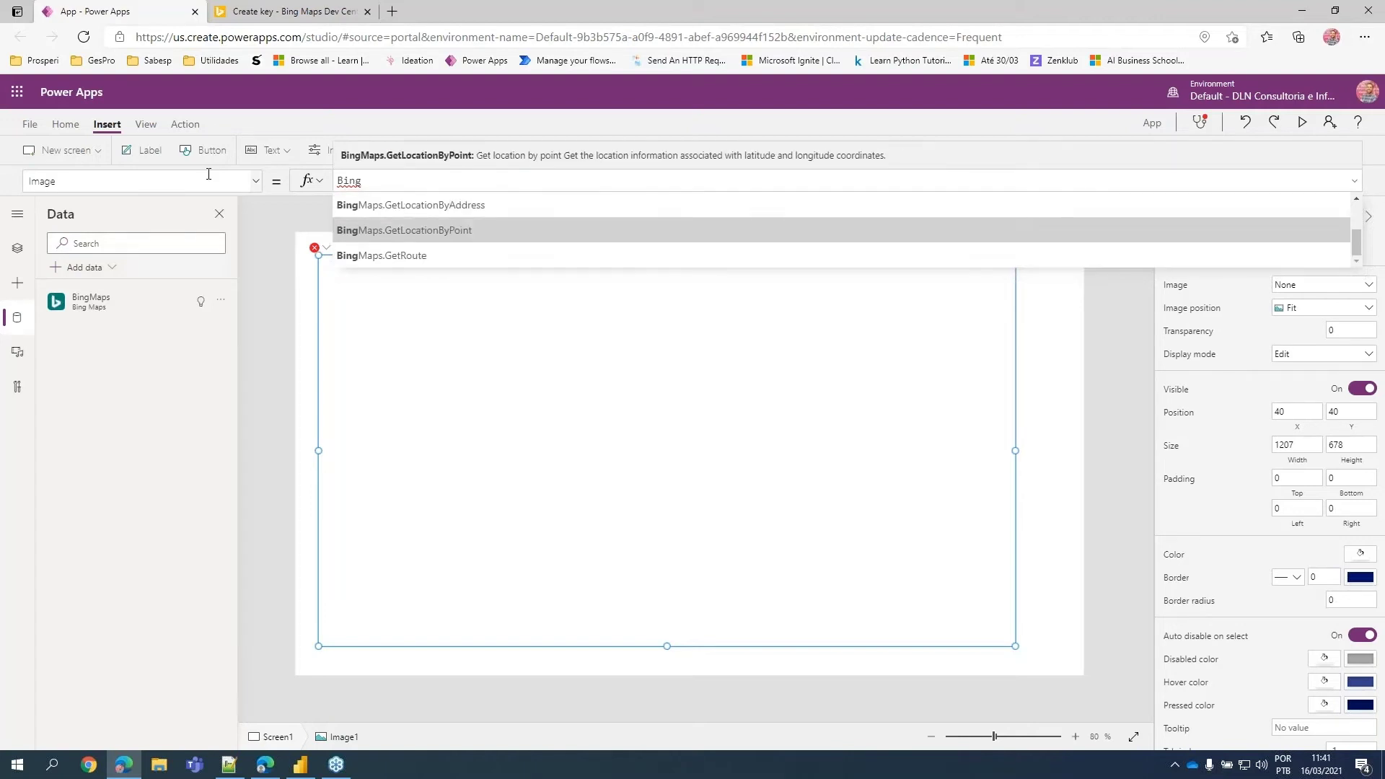
key("Down")
key("Up")
key("Down")
key("Up")
key("Up")
key("Up")
key("Up")
key("Up")
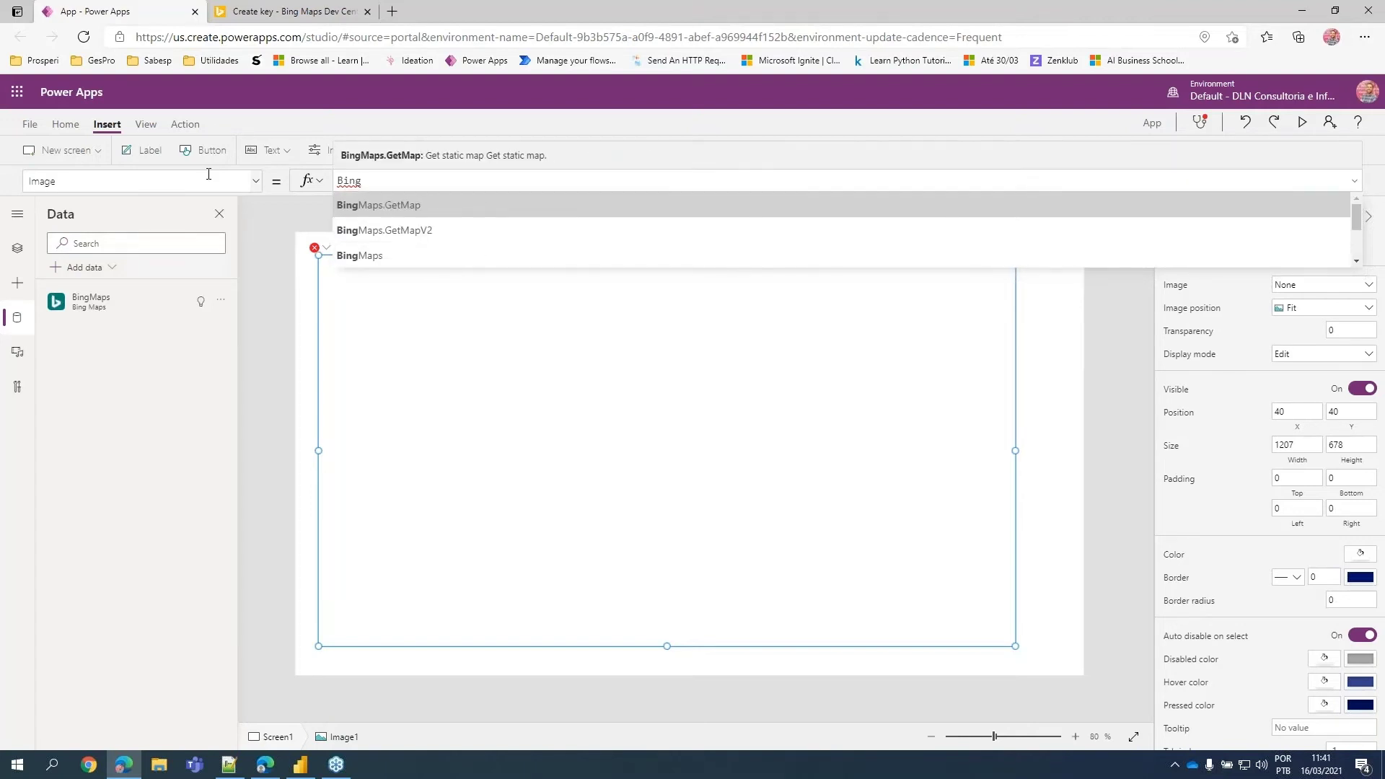
Step: Use BingMaps.GetMap in the image's formula with "Road" as the imagery set
key("Tab")
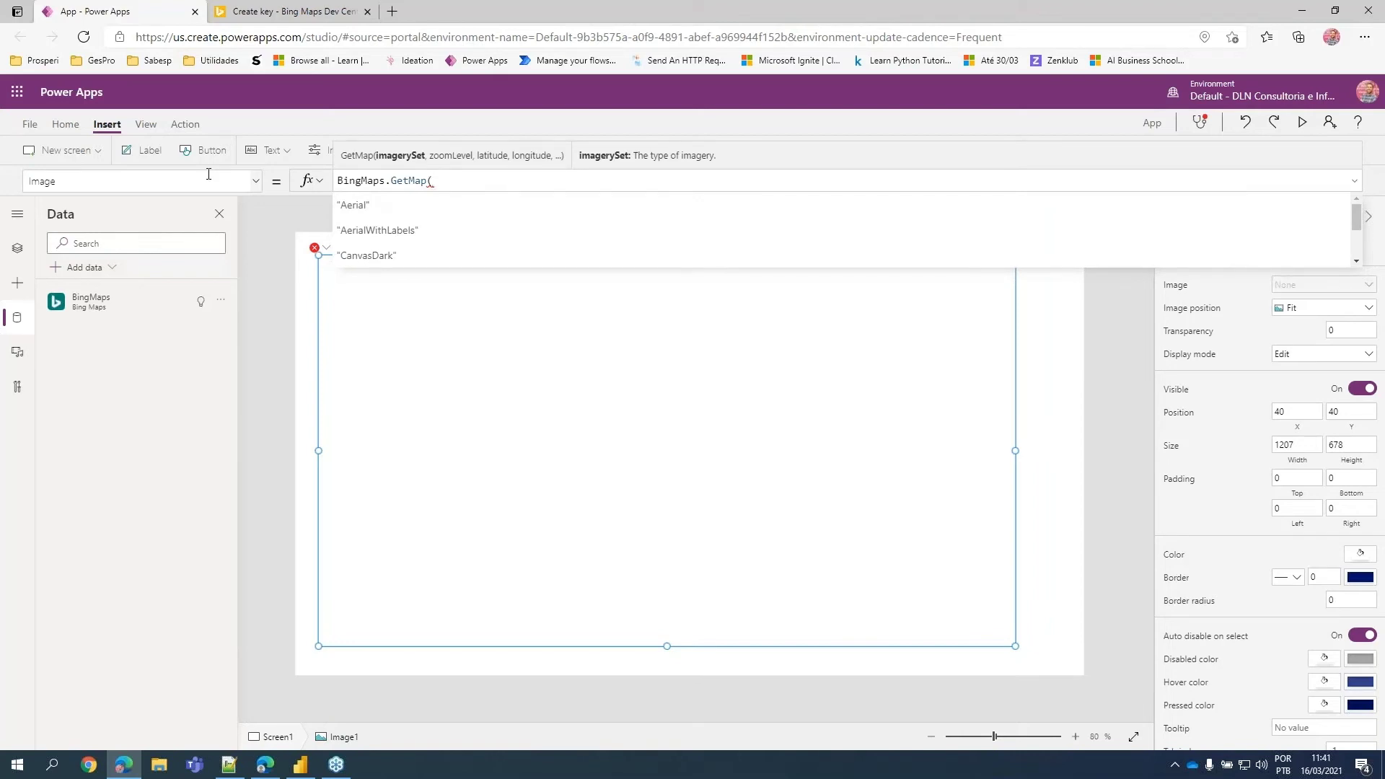
key("Down")
key("Down")
key("Down")
key("Down")
key("Down")
key("Down")
key("Up")
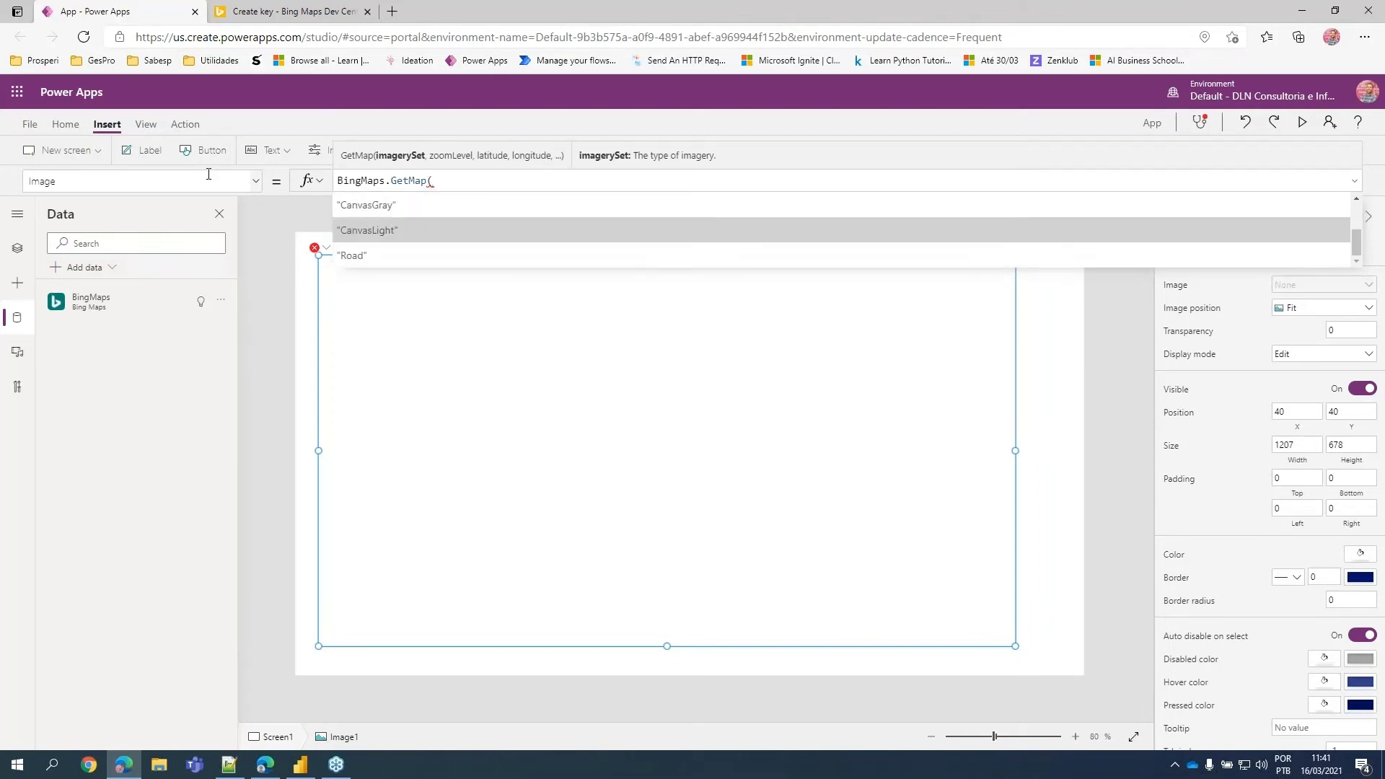
key("Down")
key("Tab")
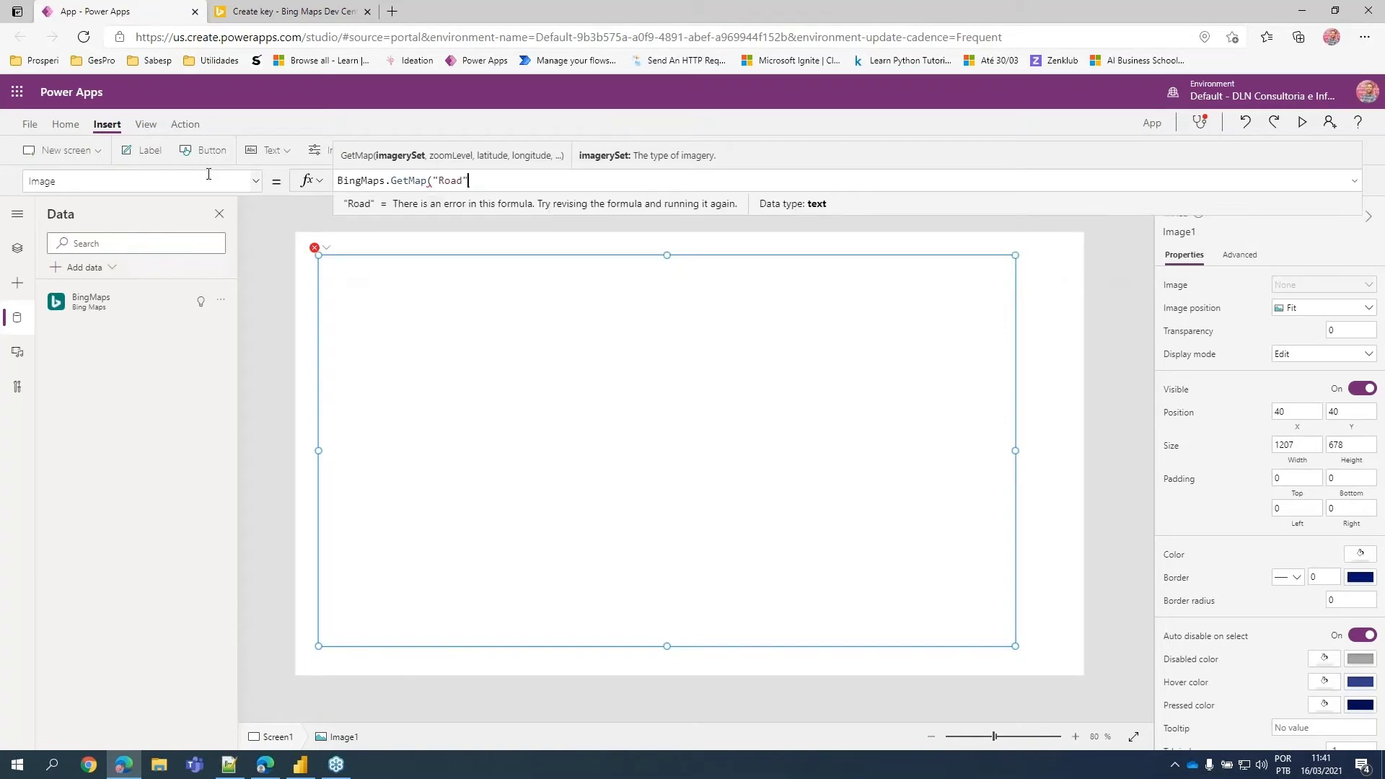
Step: Add Location.Latitude and Location.Longitude as arguments of BingMaps.GetMap in the image's formula and close the function
type(",Location")
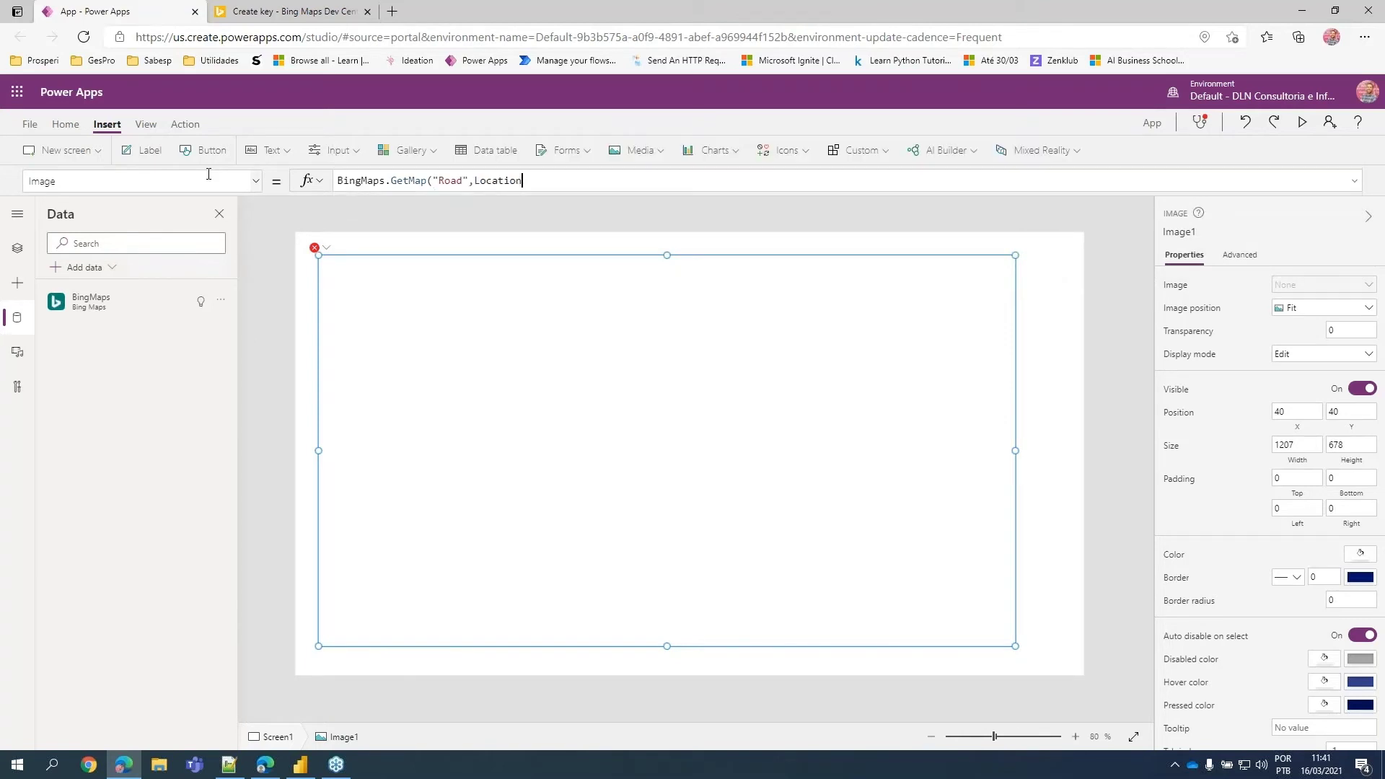
type("c.Lat")
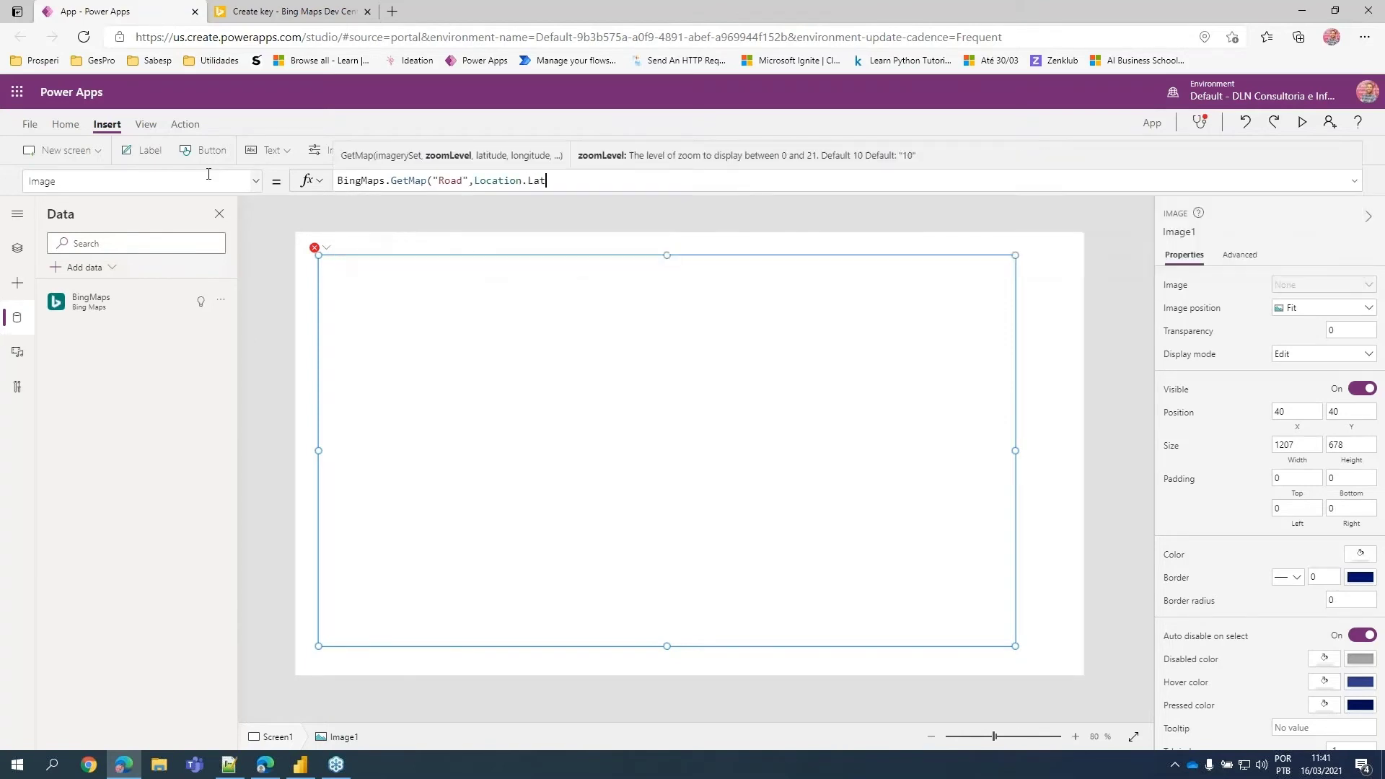
type("itude,")
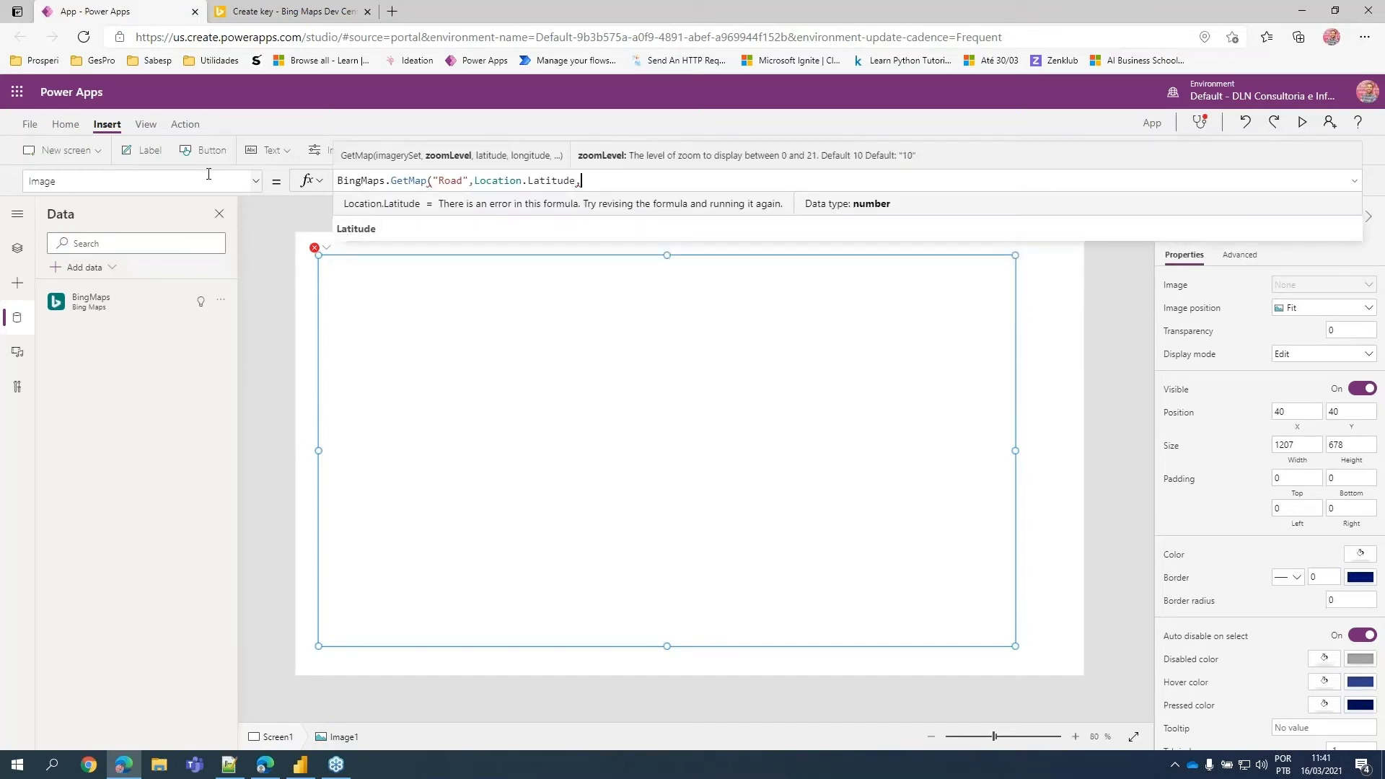
type("Location")
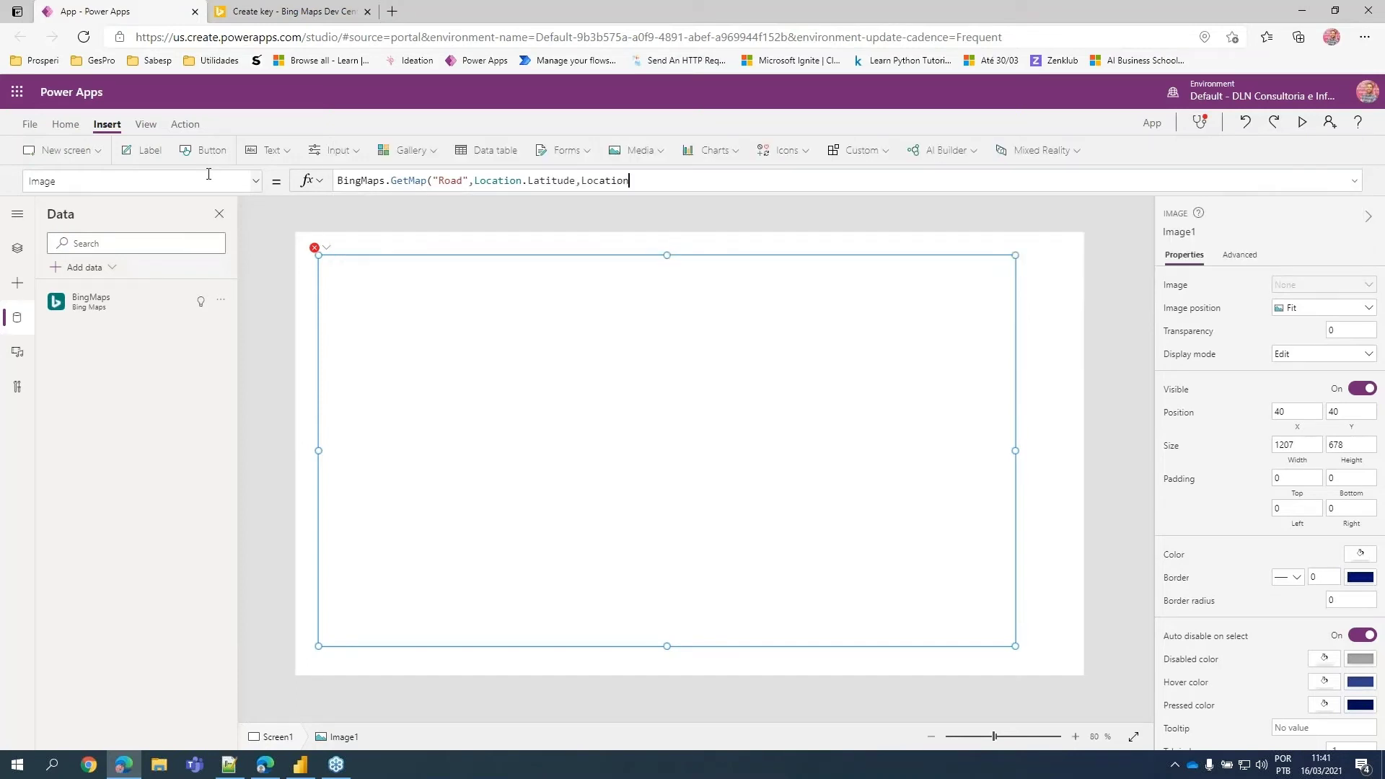
type(".Longitude")
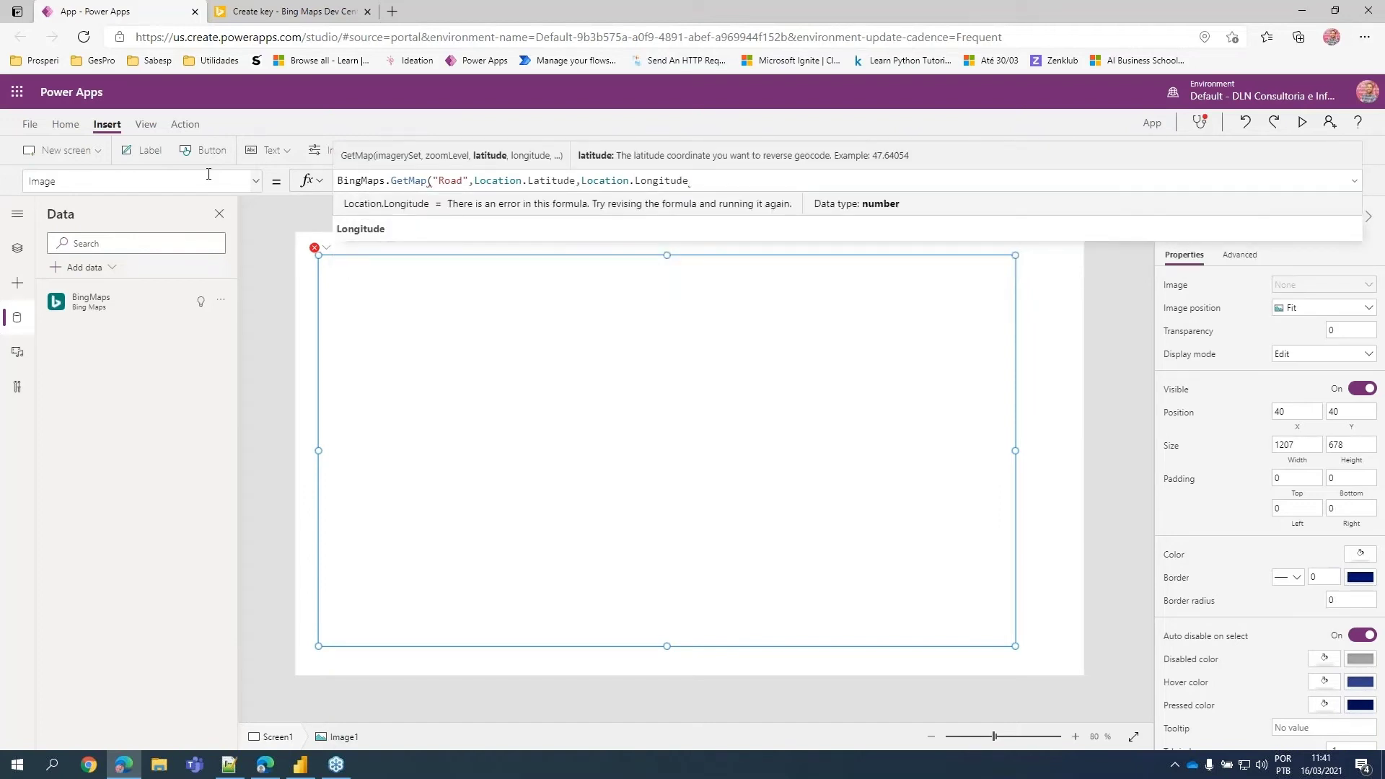
type(",")
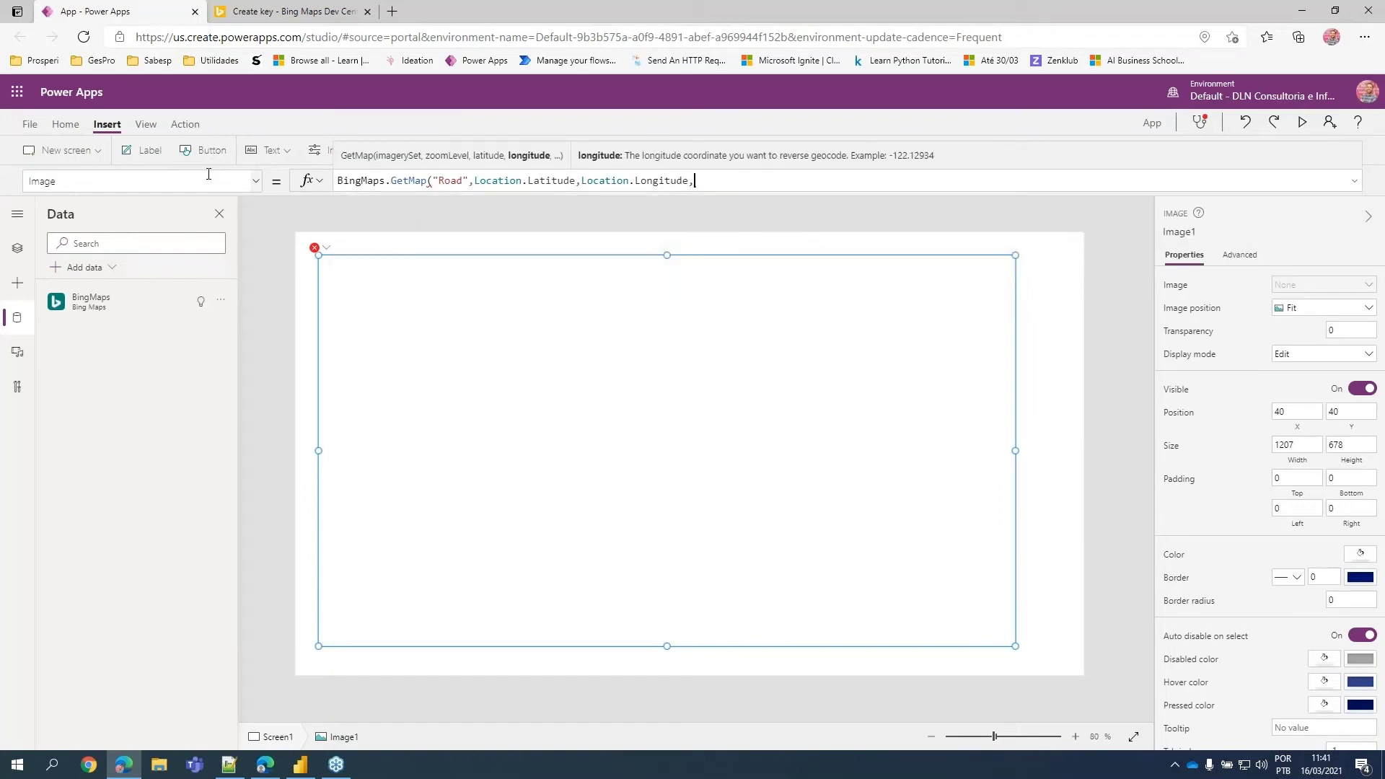
key("BackSpace")
type(")")
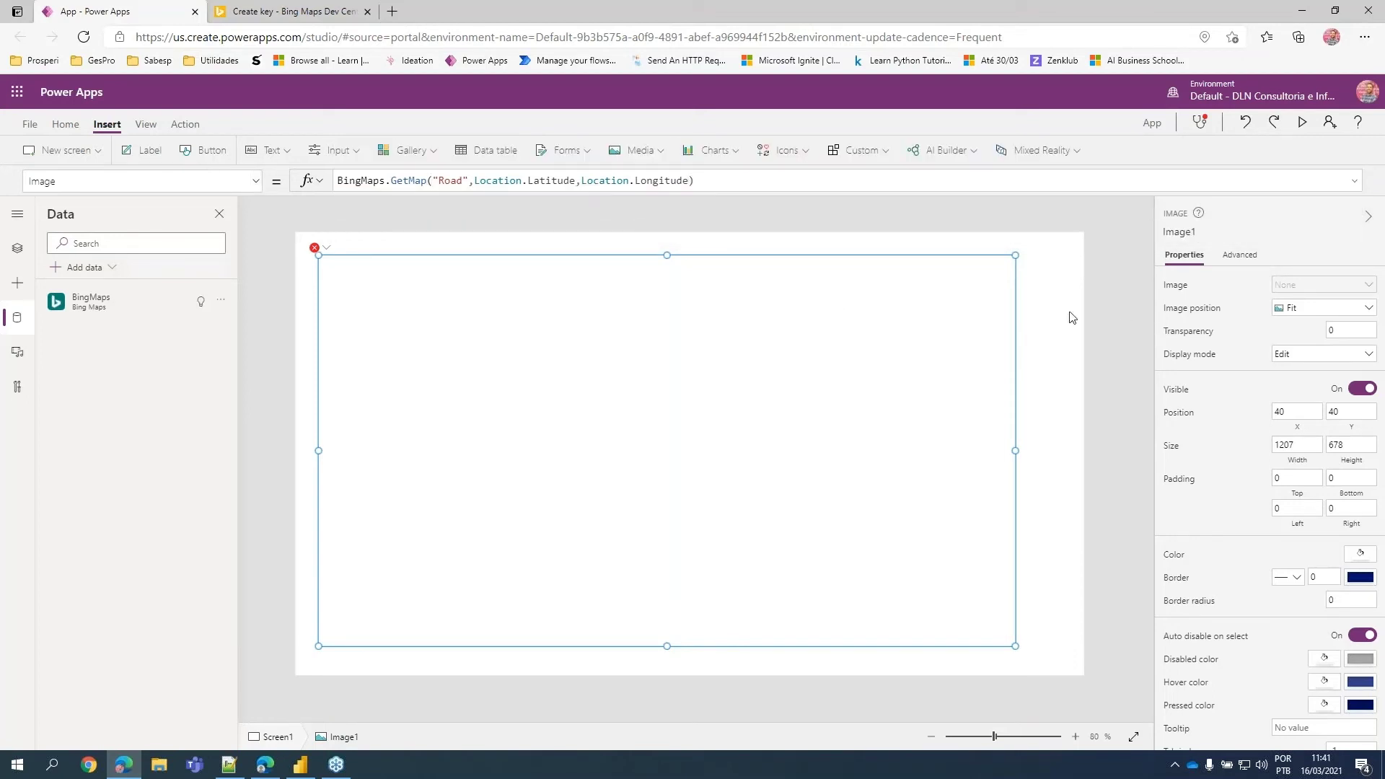
Step: Insert a zoom level of 16 between "Road" and Location.Latitude in the image's GetMap formula
left_click(682, 180)
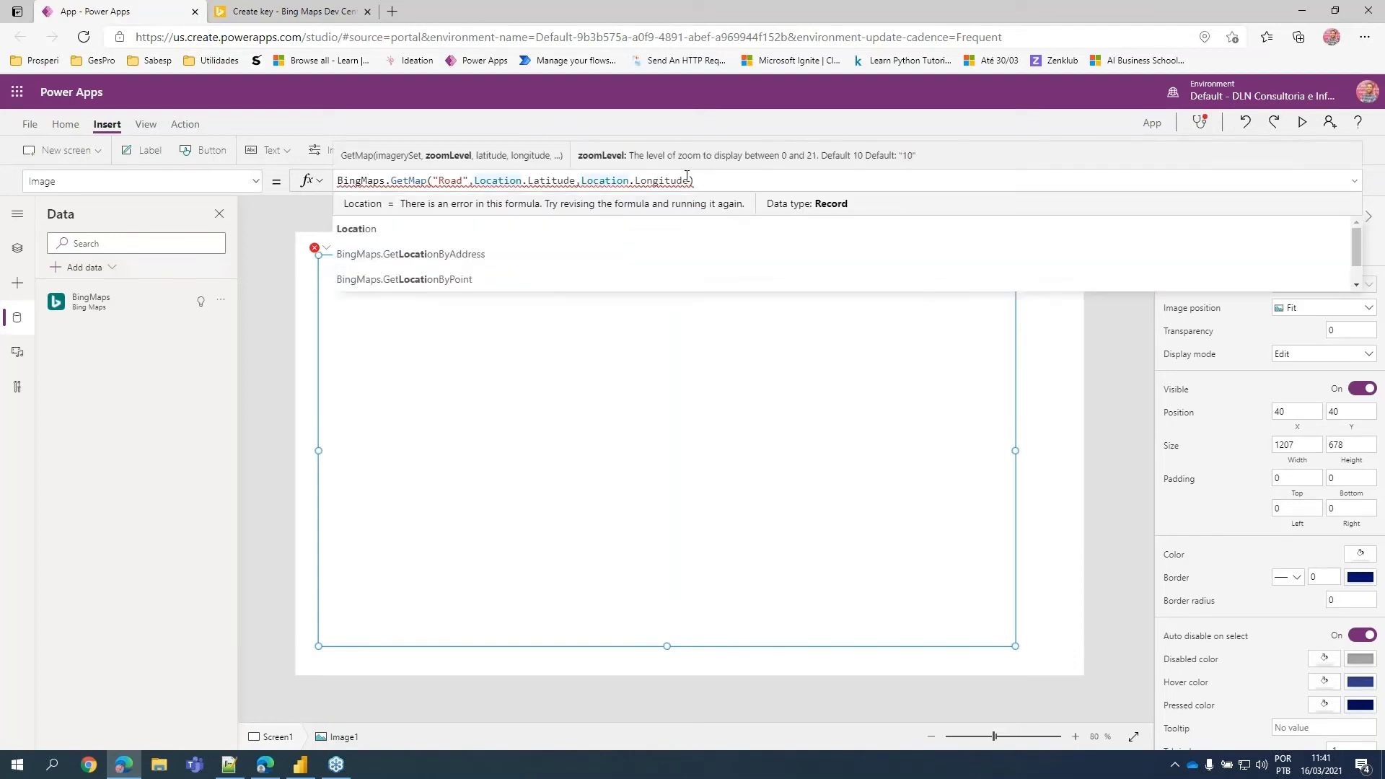
left_click(474, 180)
type(",16")
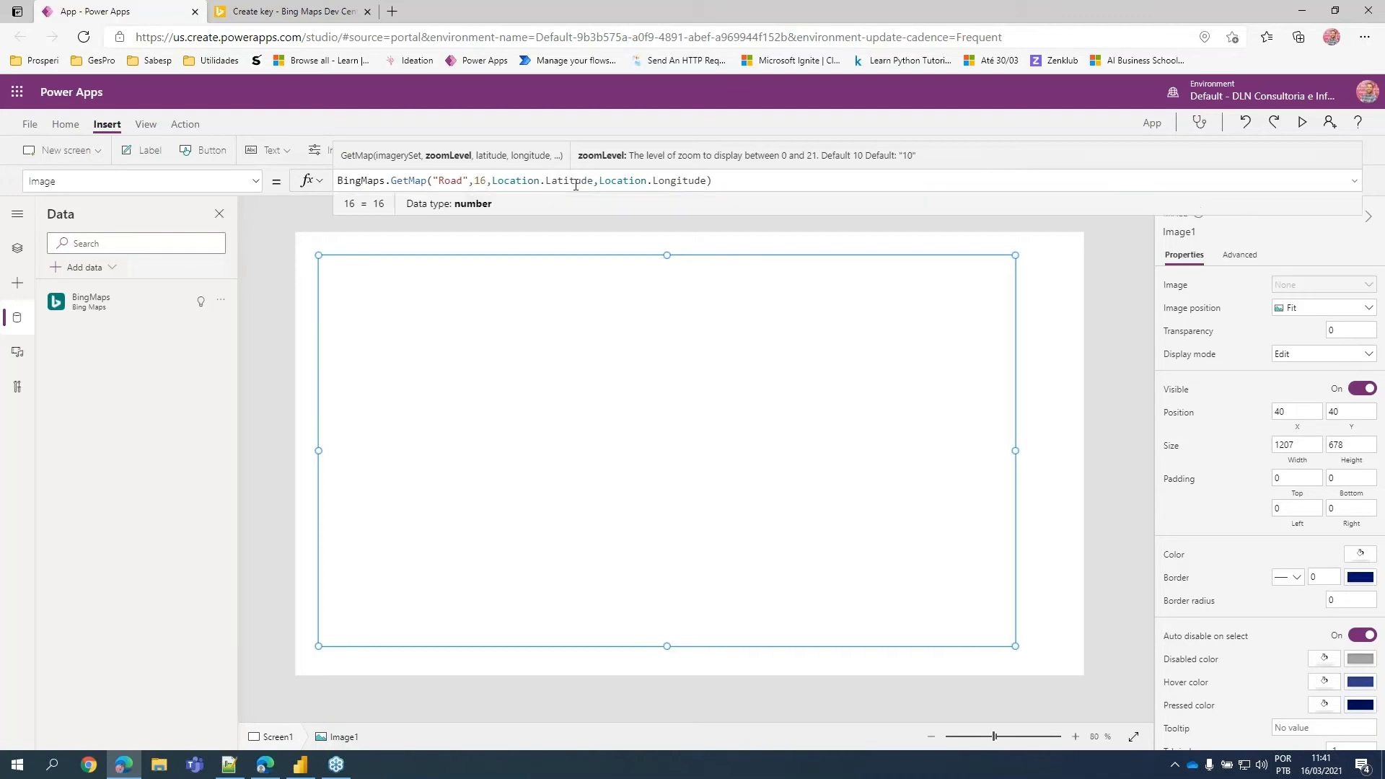
left_click(1081, 299)
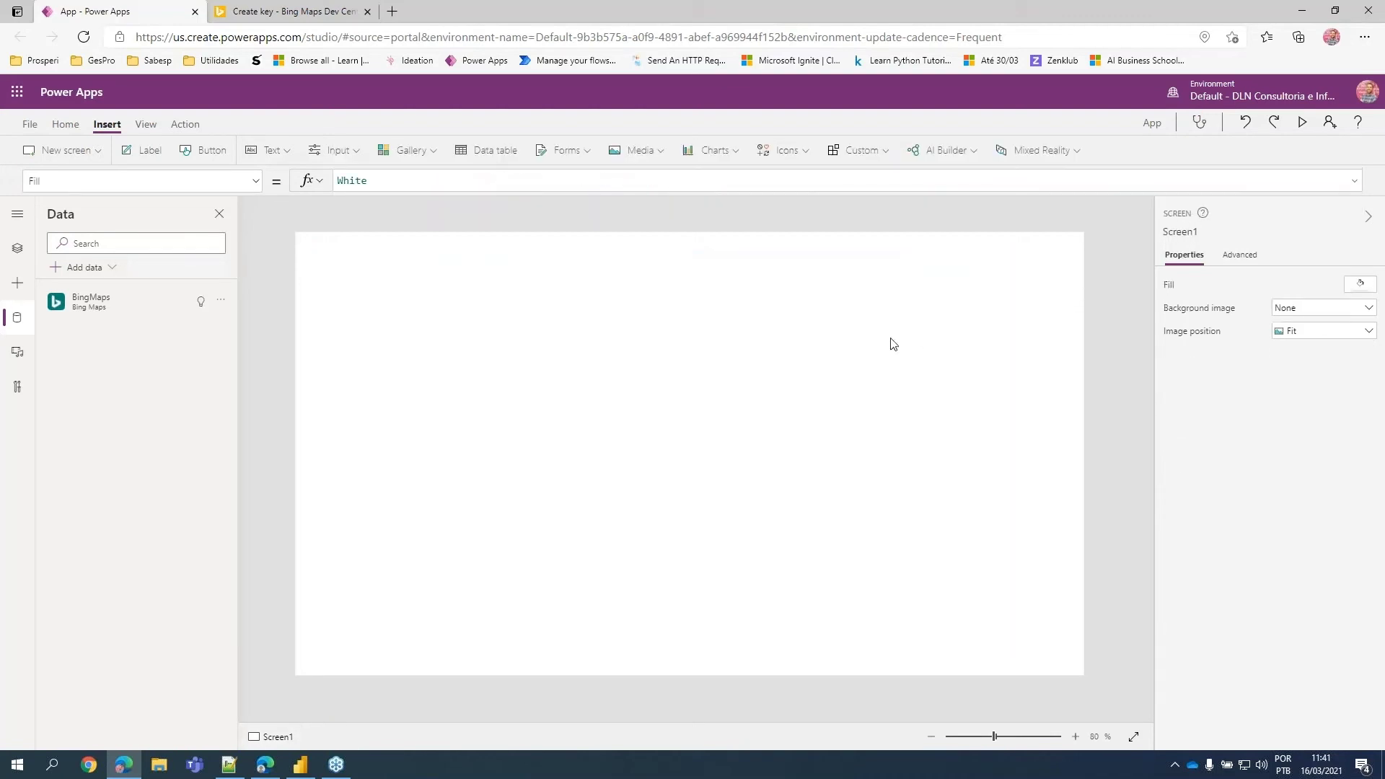
Step: Reselect the image control and set the zoom level in its GetMap formula to 10
left_click(696, 258)
left_click(789, 180)
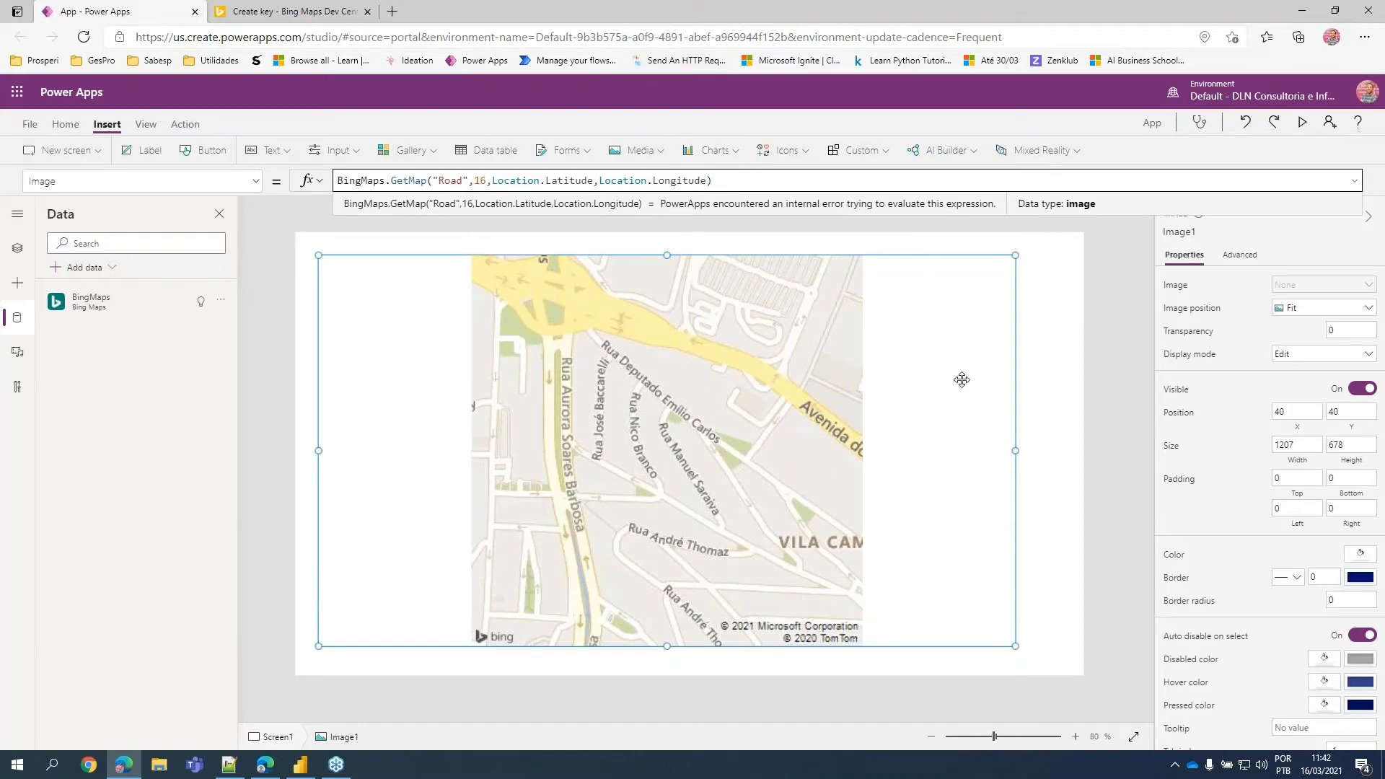
left_click(482, 180)
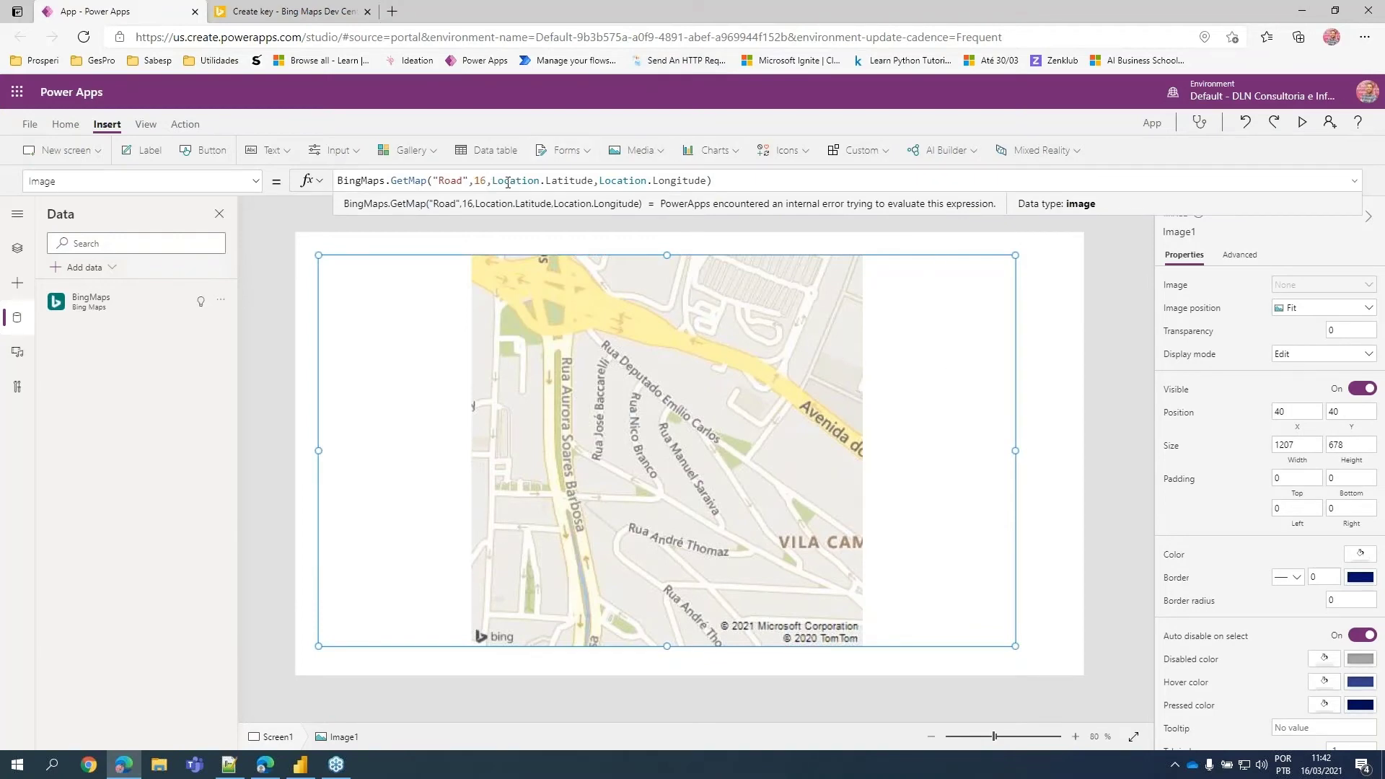
key("BackSpace")
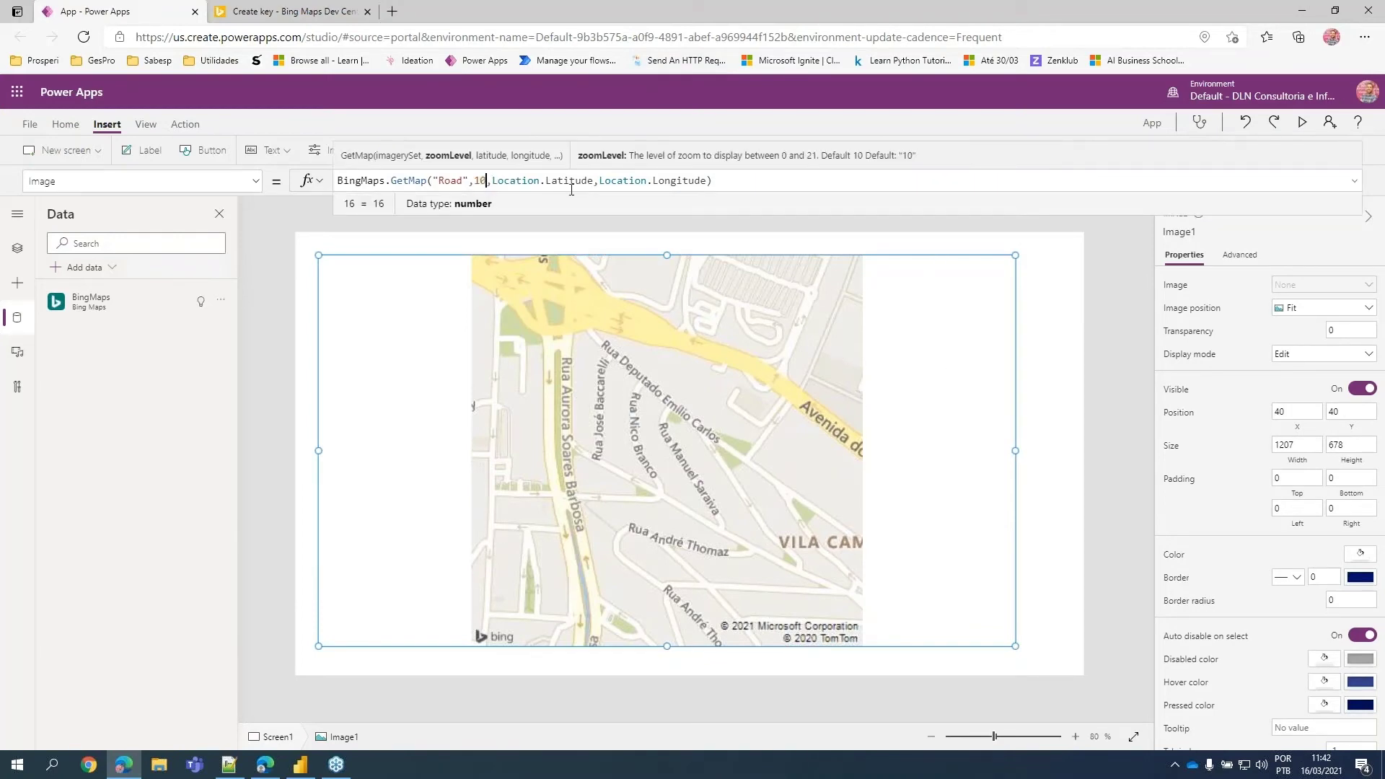
type("0")
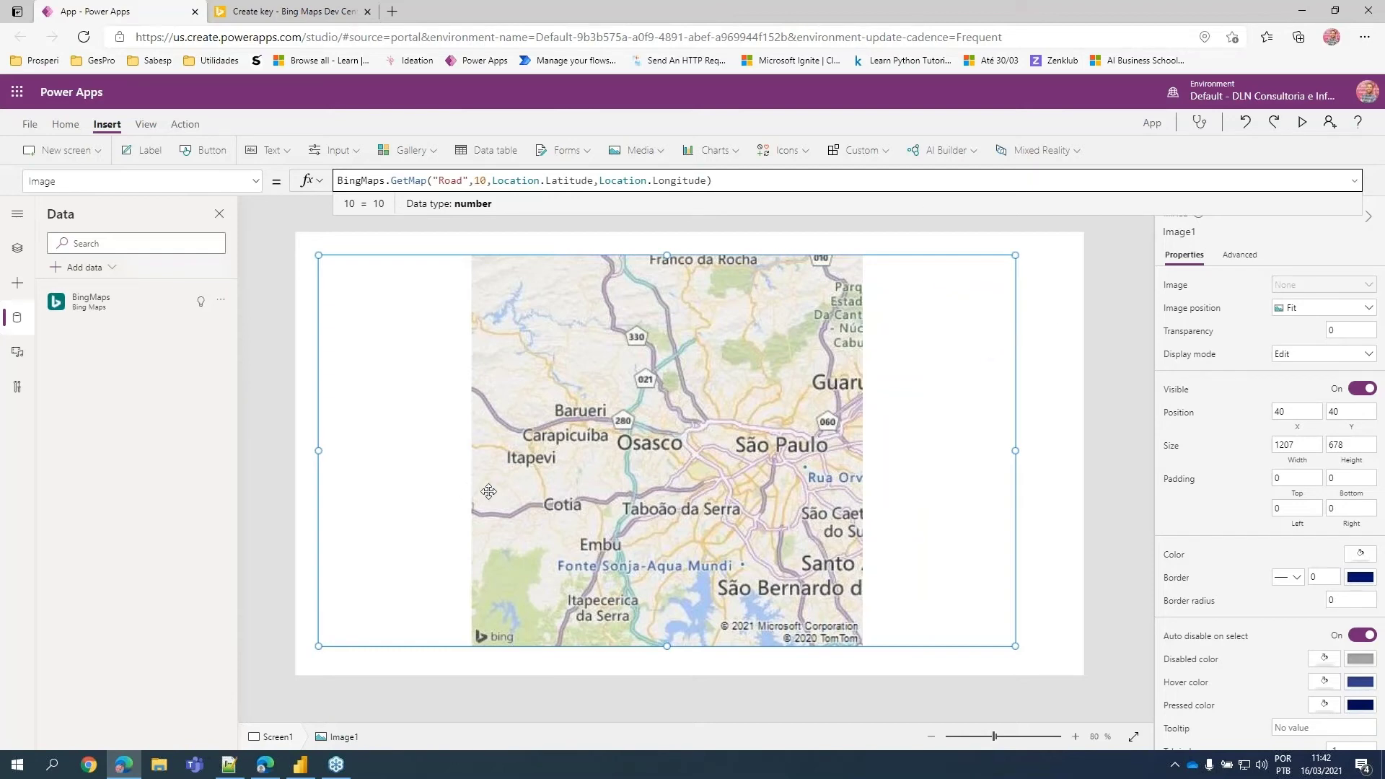
Step: Switch to the Power BI Desktop geolocation report, view the map for Contract Expiration Dates up to 30/06/2021, and clear that filter
left_click(312, 773)
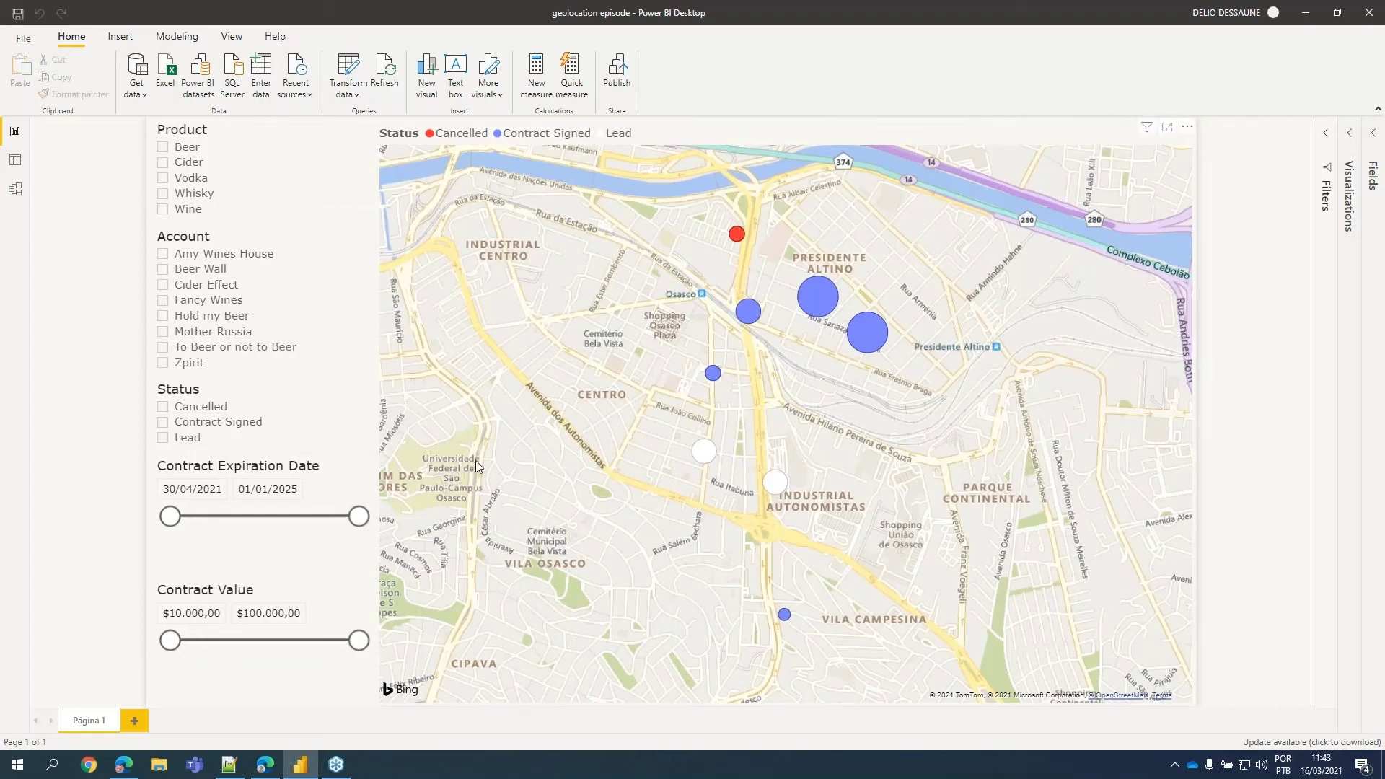
left_click(271, 489)
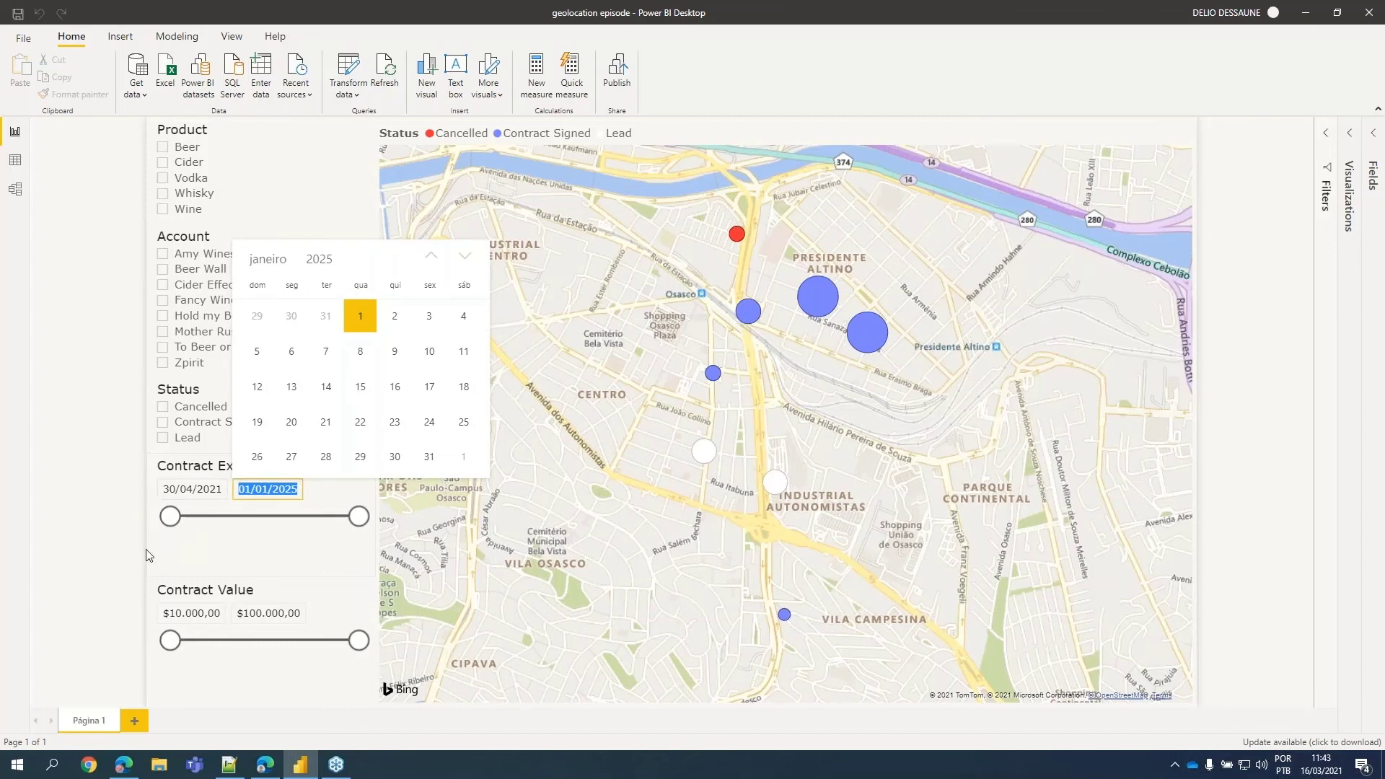
left_click(112, 524)
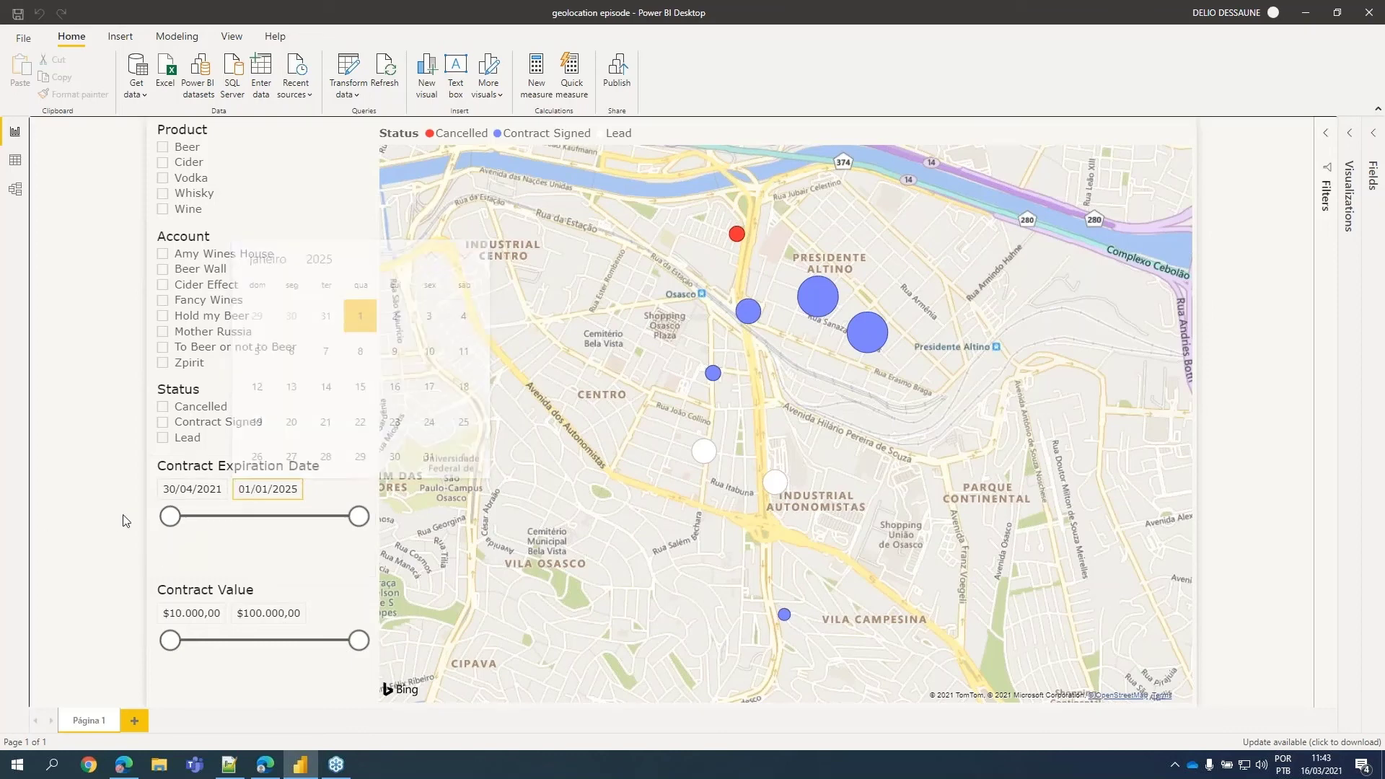
left_click(288, 490)
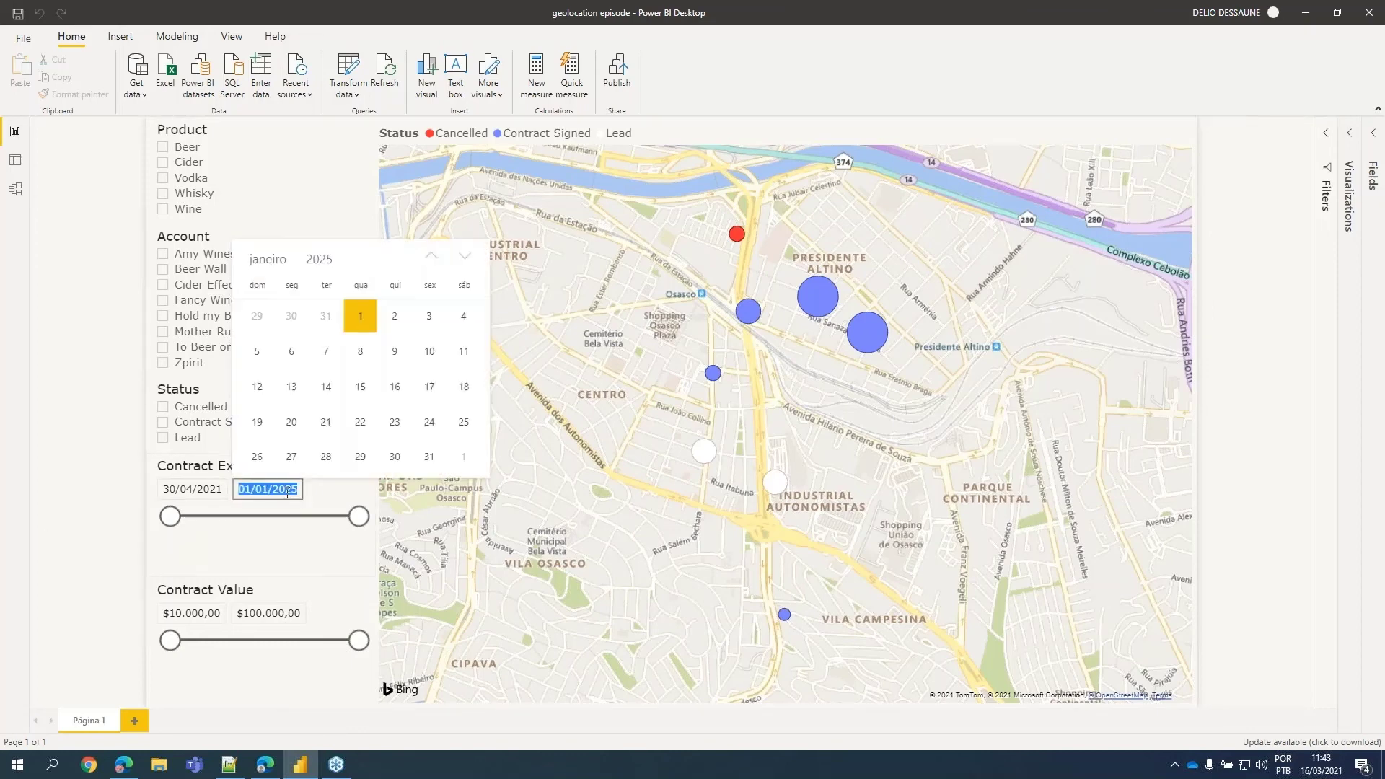
type("30/")
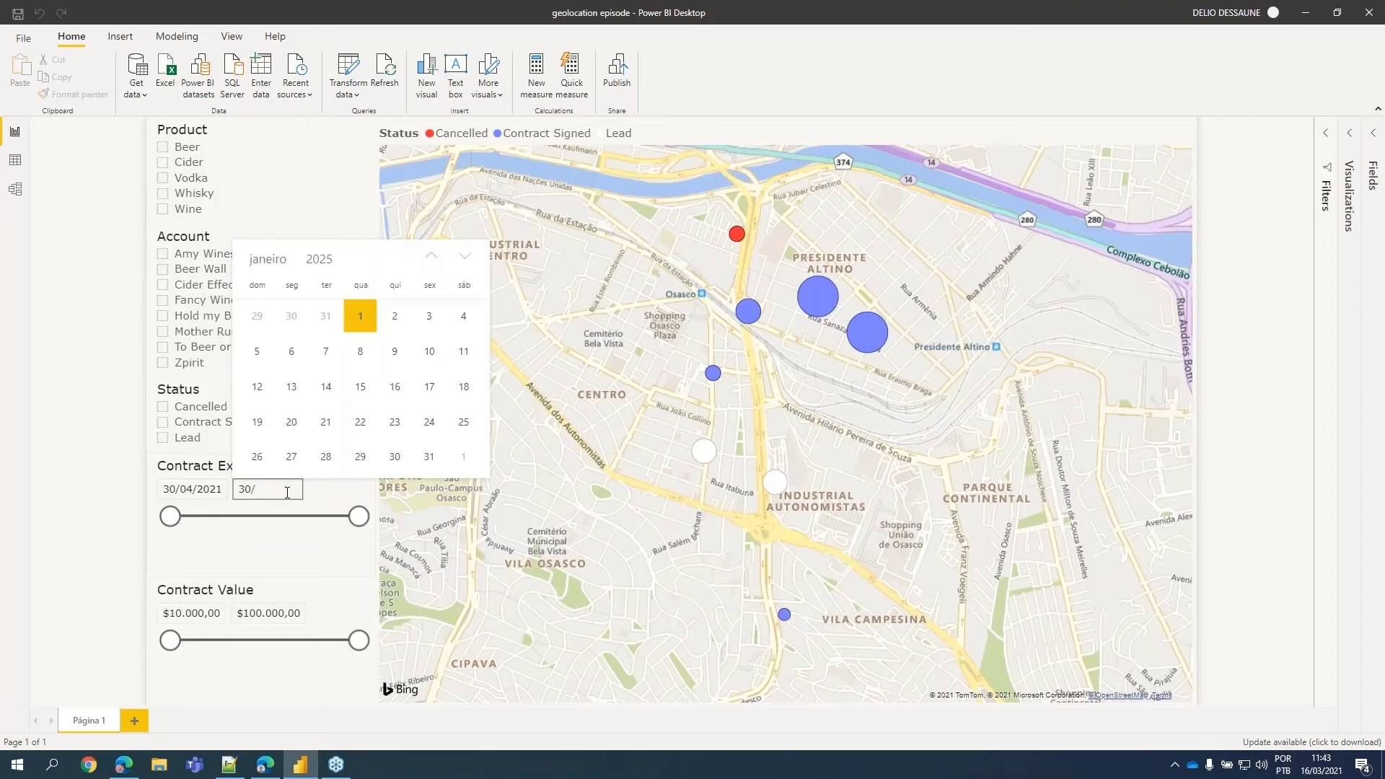
type("06/2021")
key("Return")
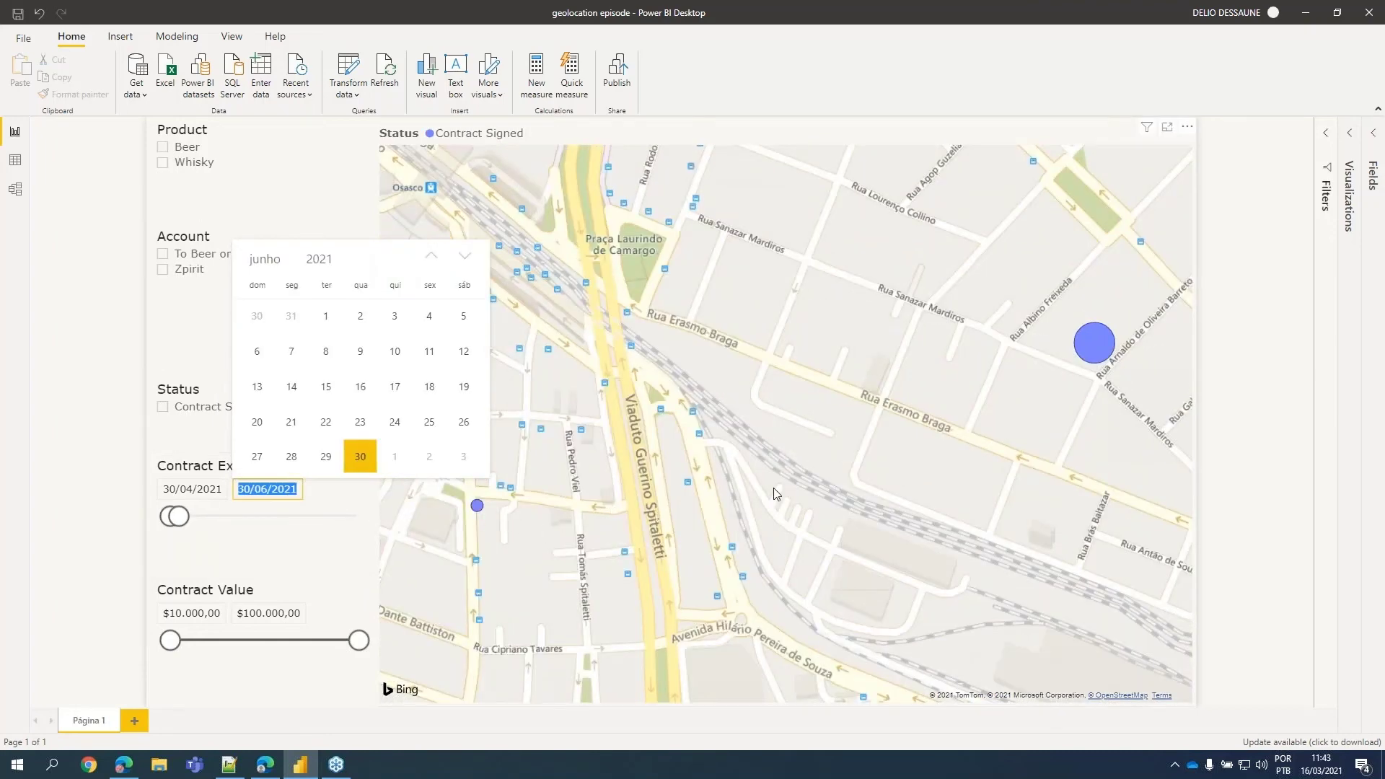
left_click(812, 335)
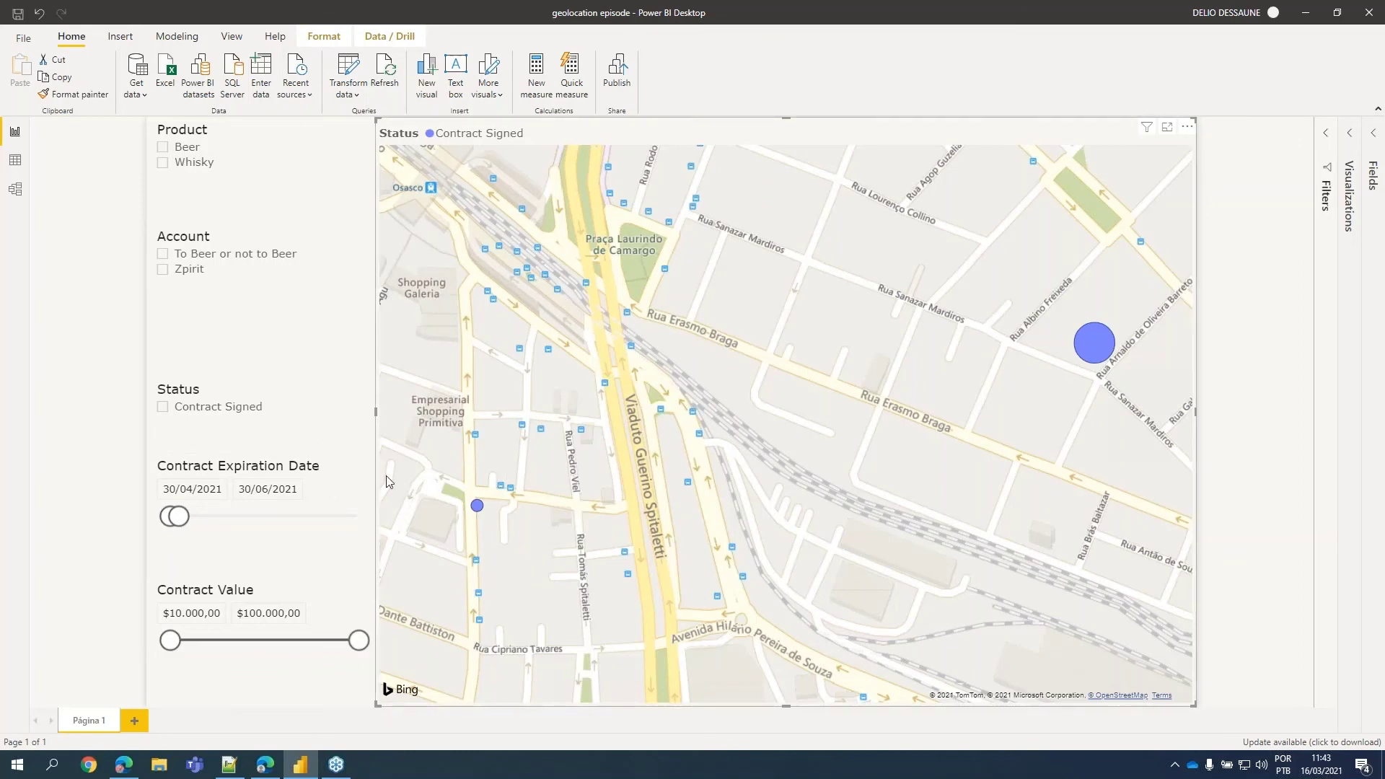
left_click(342, 466)
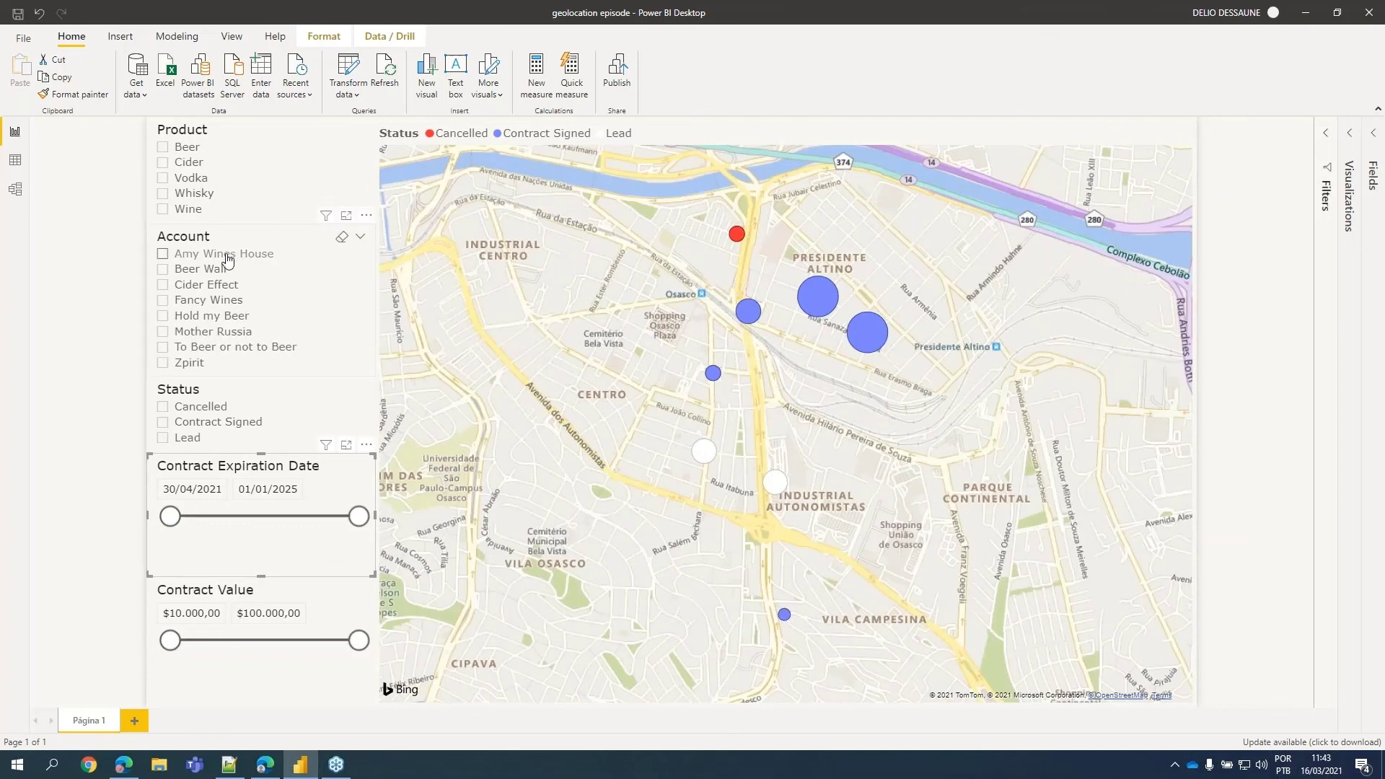
Step: View the map filtered by the accounts Amy Wines House, Beer Wall and Cider Effect one at a time, deselecting each
left_click(236, 255)
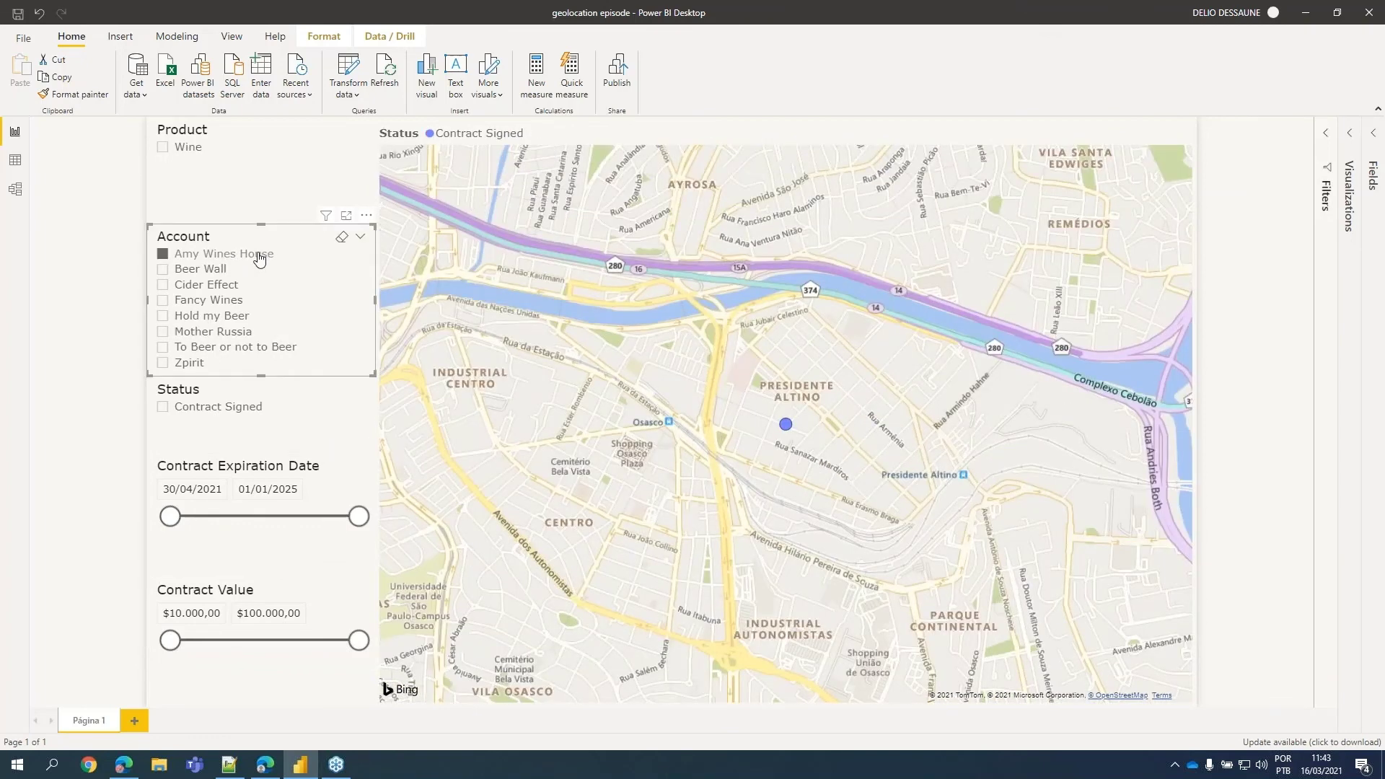
left_click(254, 257)
left_click(215, 274)
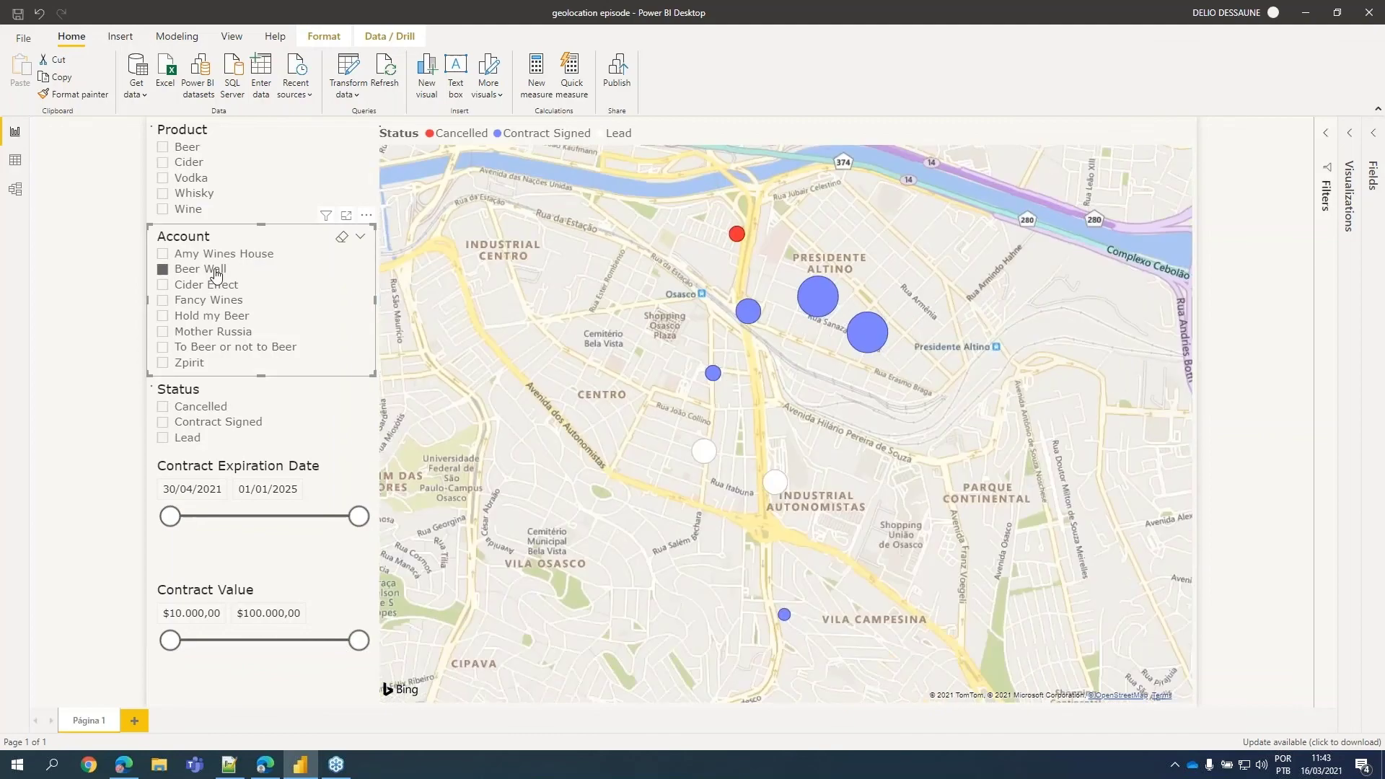
left_click(214, 272)
left_click(163, 285)
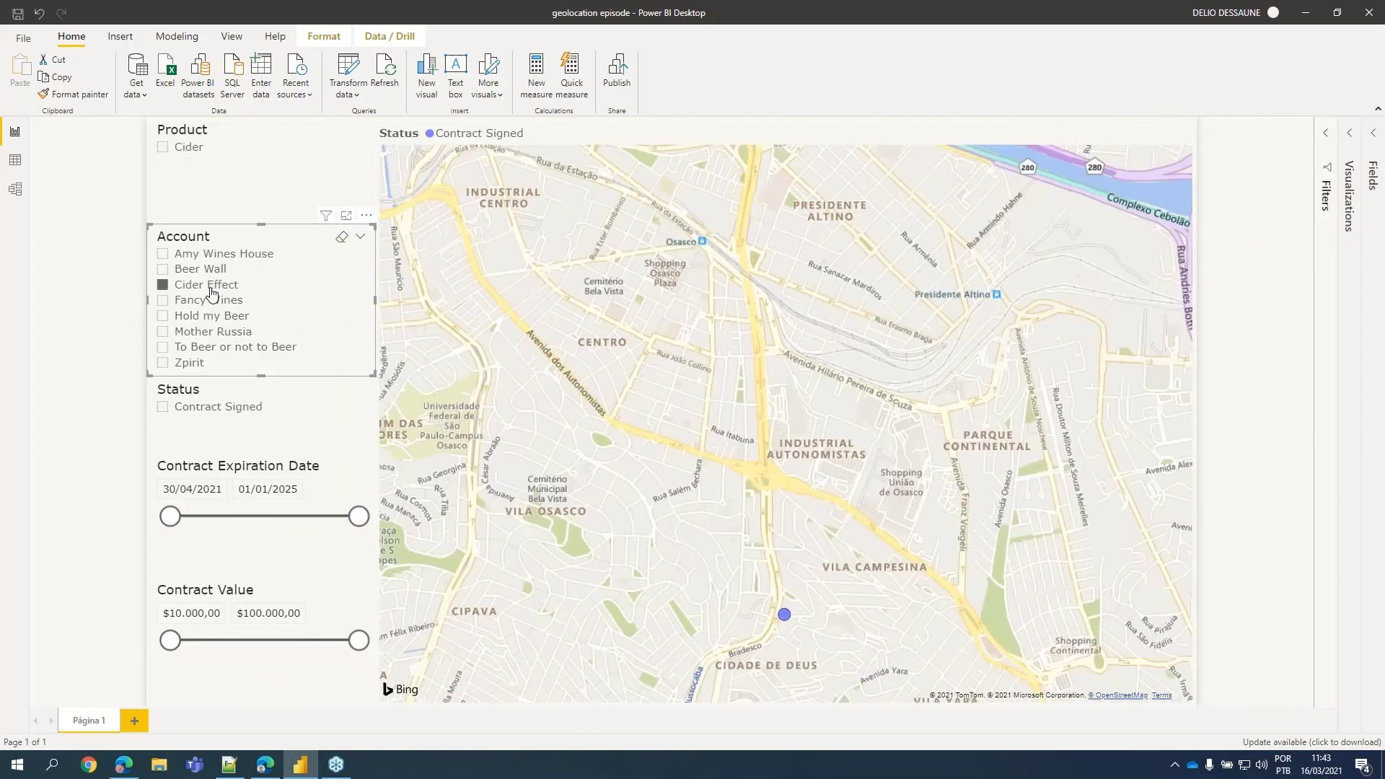
left_click(163, 285)
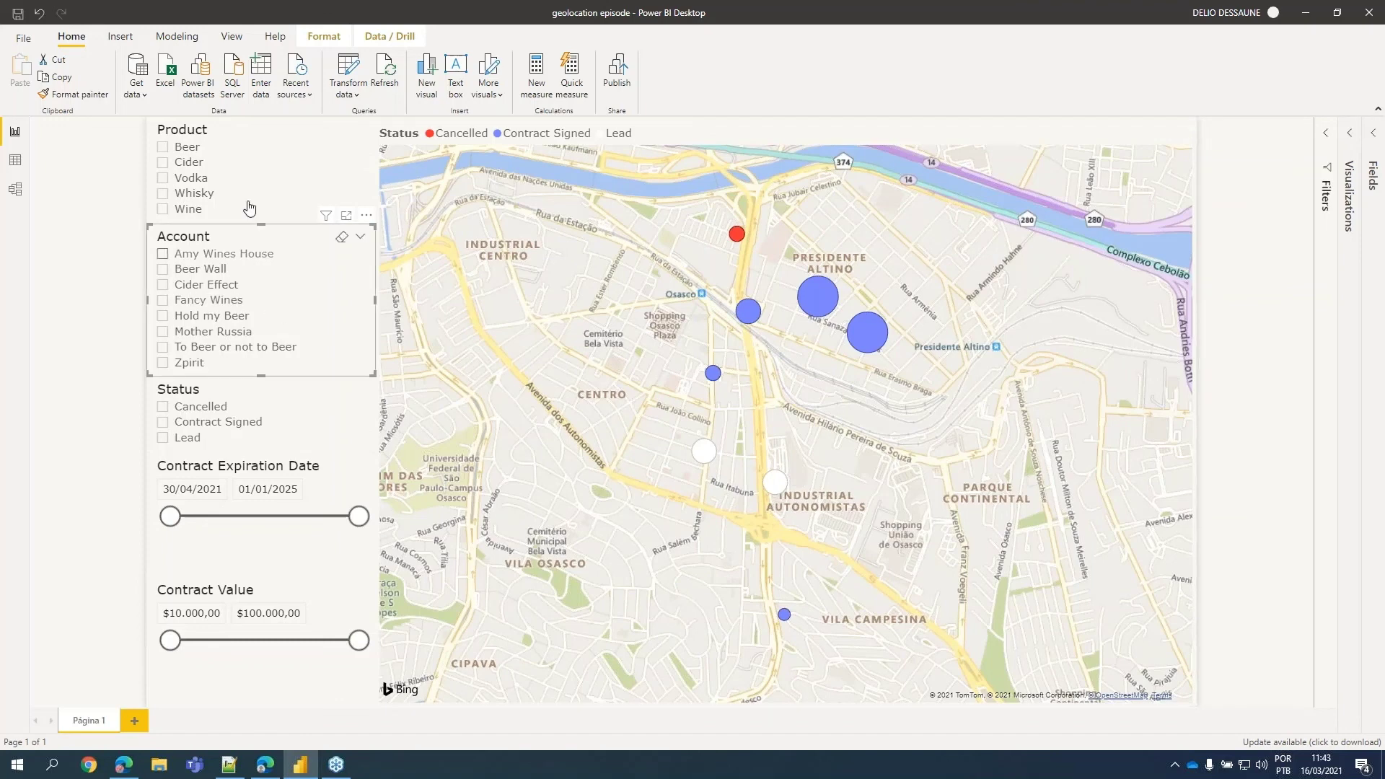
Step: View the map for the Beer product, then for Contract Values from $48.176,64 upward, resetting each filter
left_click(193, 149)
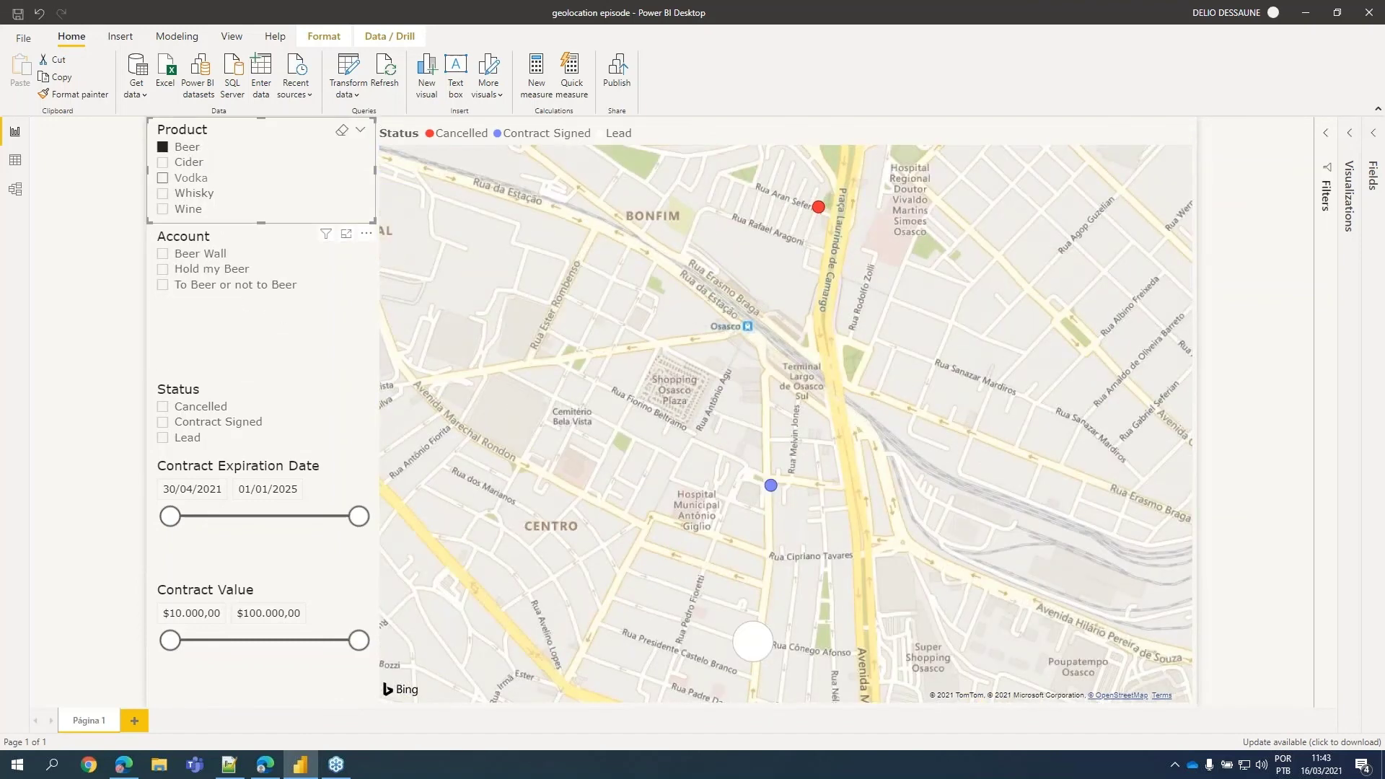
left_click(189, 150)
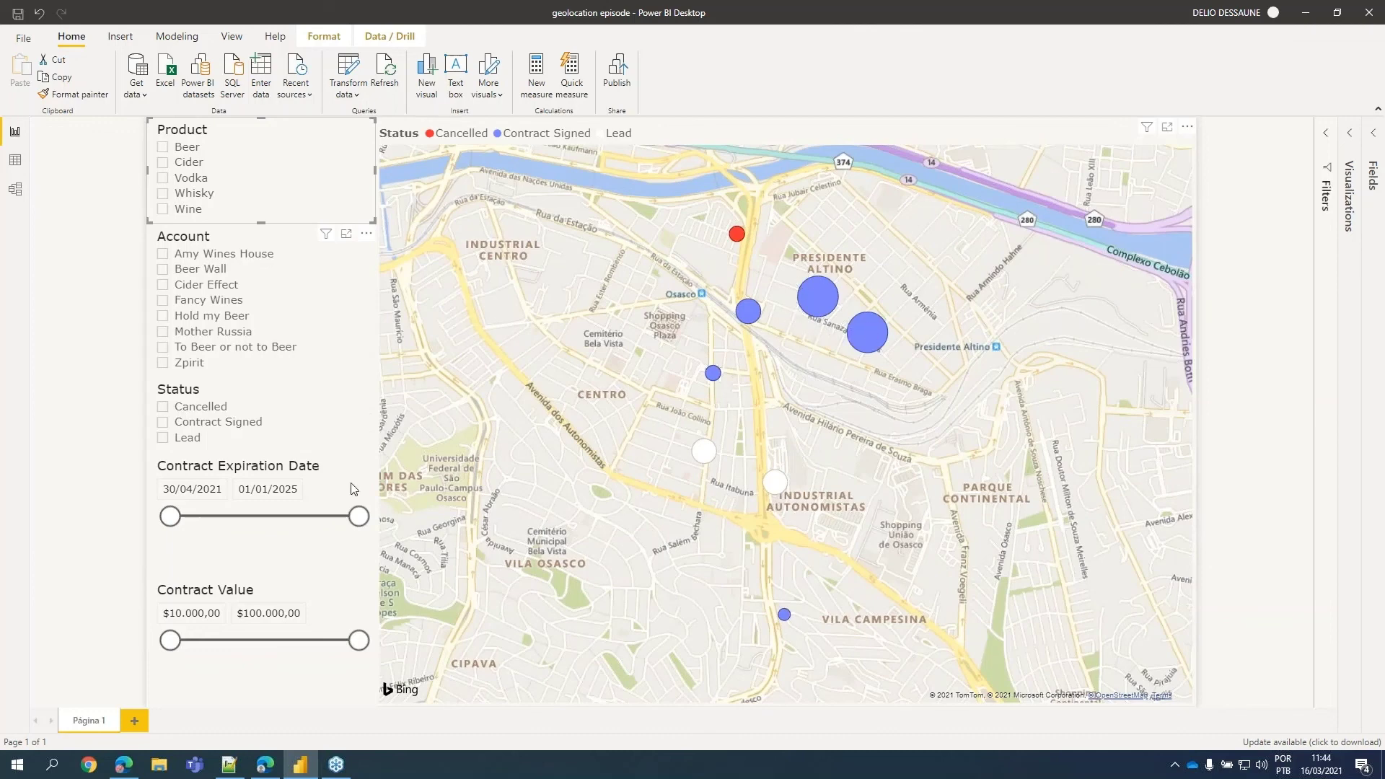
left_click_drag(170, 640, 250, 640)
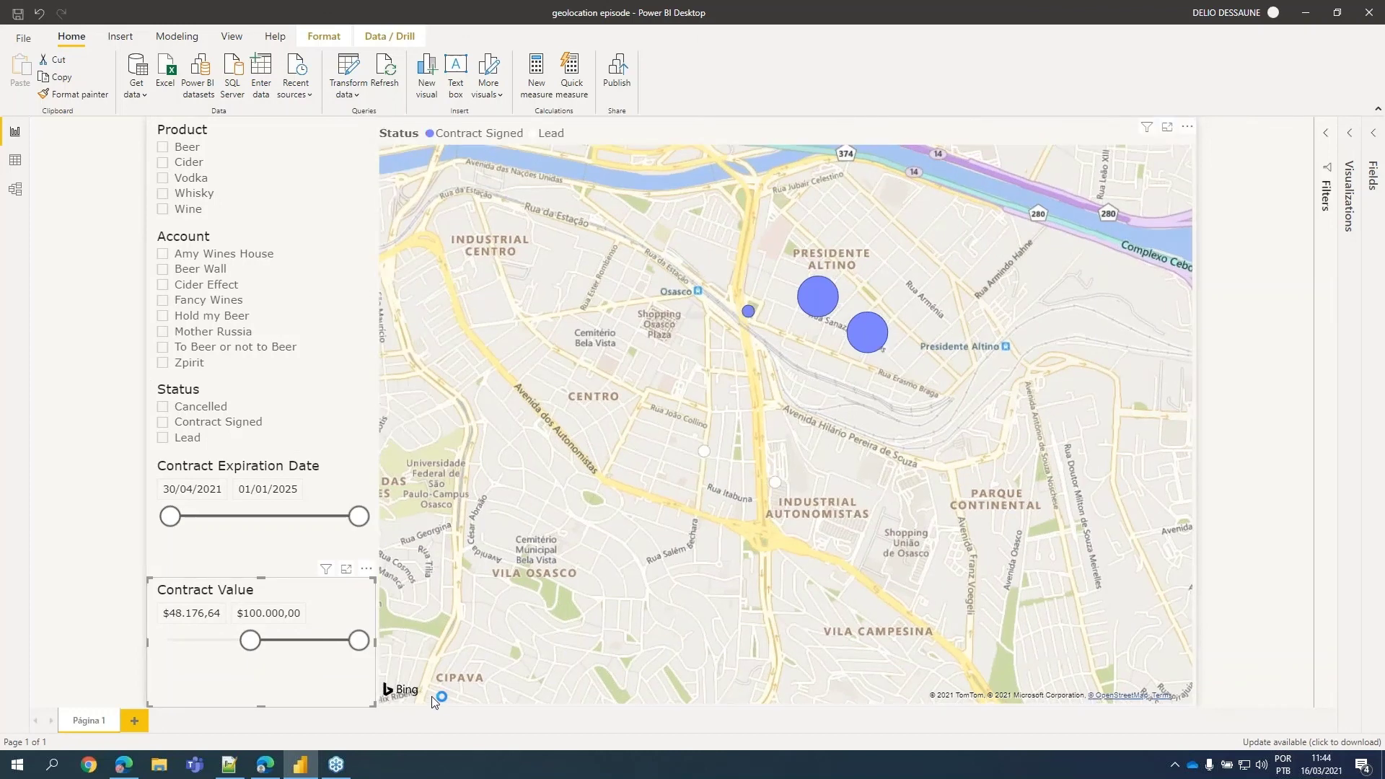
left_click_drag(251, 640, 86, 641)
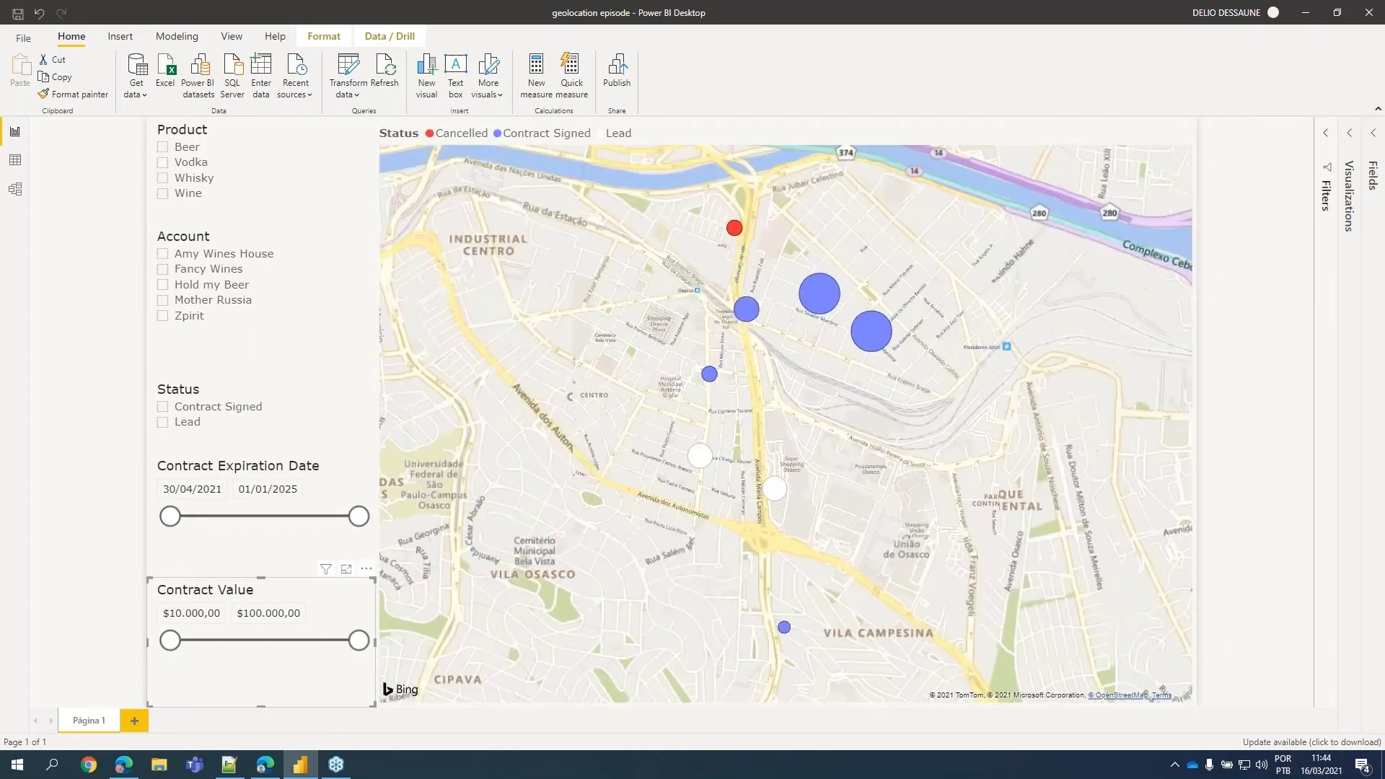